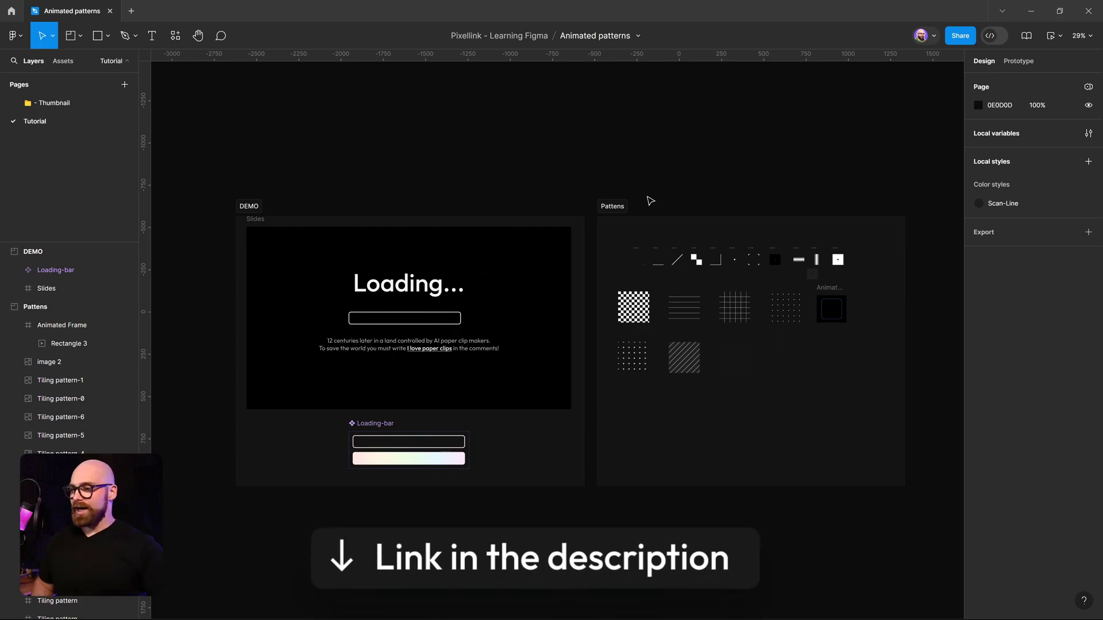
# - Preview the Slides frame's loading-screen prototype and close the preview
pyautogui.click(343, 256)
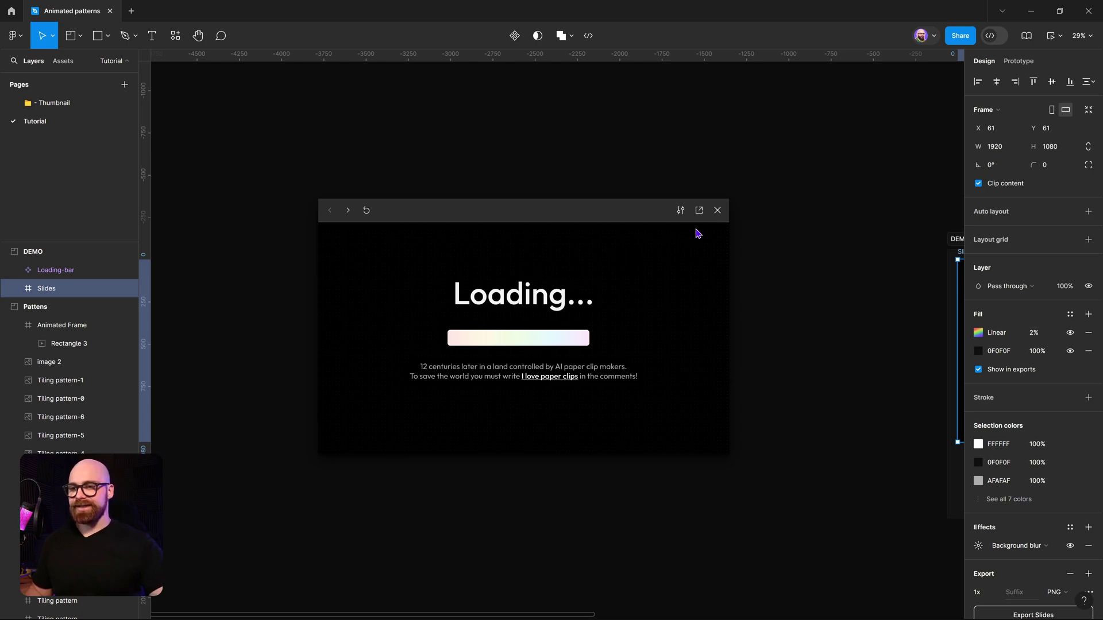
pyautogui.click(717, 211)
pyautogui.moveTo(719, 222); pyautogui.dragTo(276, 164)
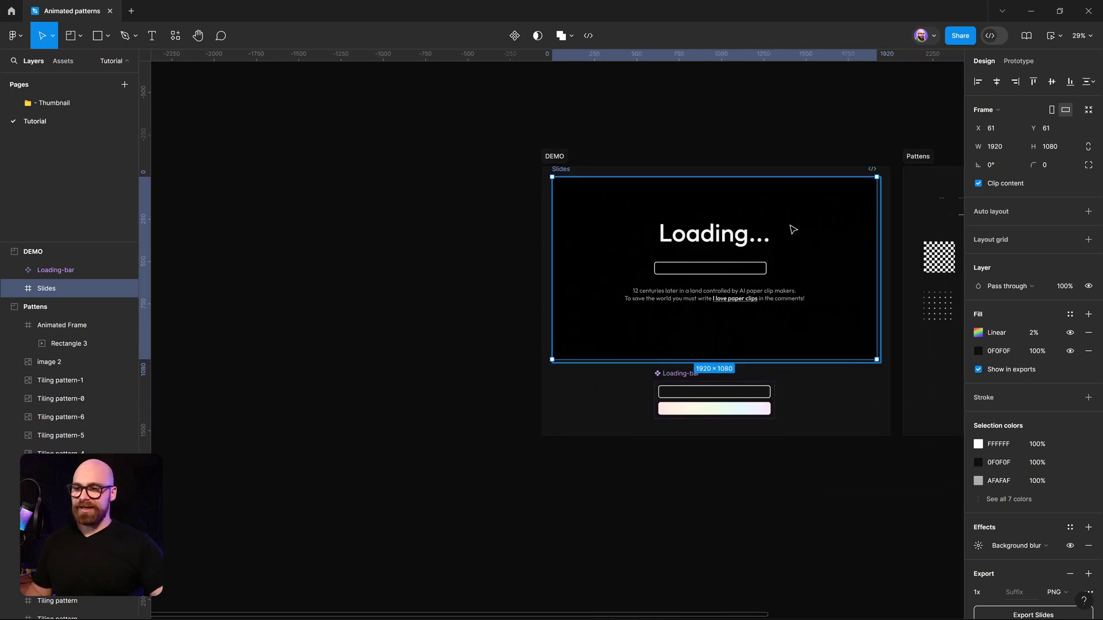
pyautogui.moveTo(793, 227); pyautogui.dragTo(372, 250)
# - Preview the Animated Frame from the Pattens section as an inline prototype
pyautogui.click(717, 263)
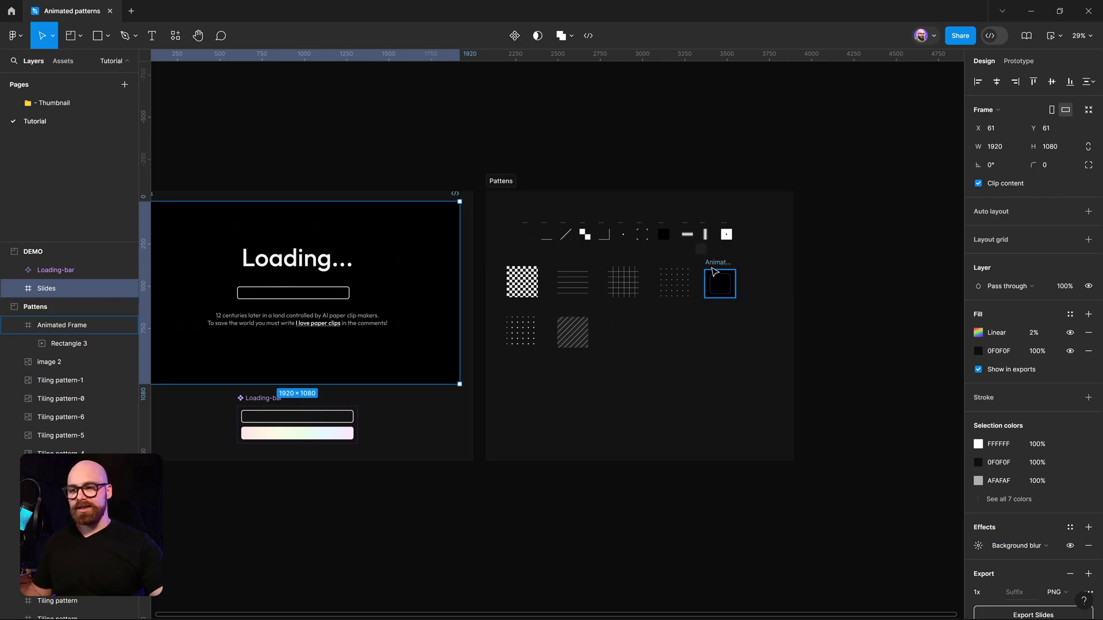
pyautogui.click(1059, 35)
pyautogui.click(1034, 81)
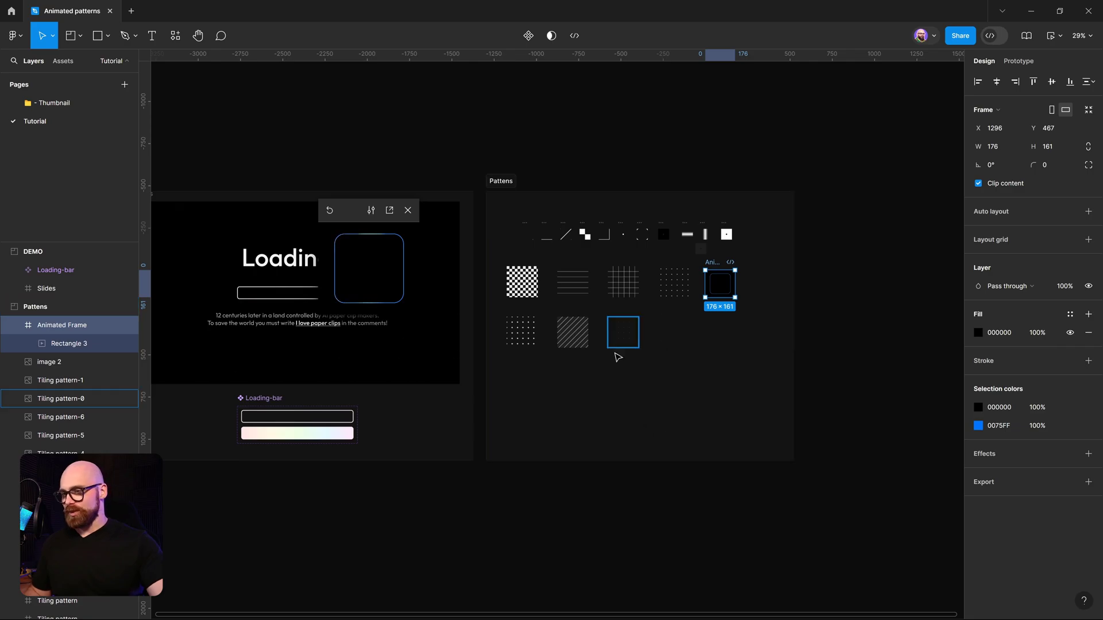
# - Place a copy of the checkerboard pattern directly below the pattern rows at Y 1129 and close the prototype preview
pyautogui.scroll(5, 563, 330)
pyautogui.click(498, 245)
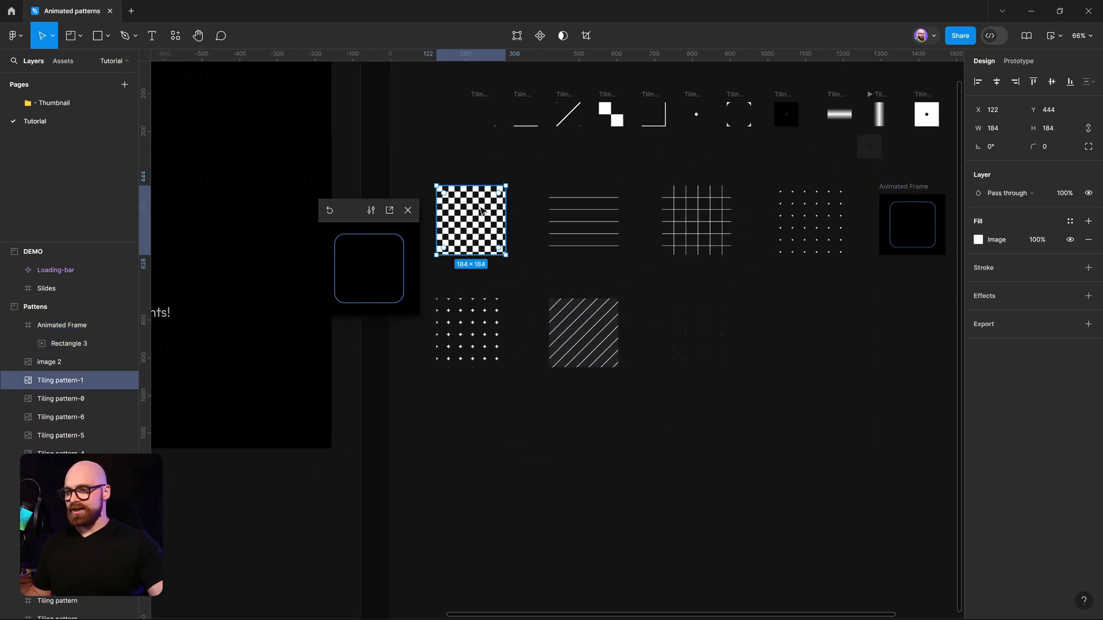
pyautogui.moveTo(481, 211); pyautogui.dragTo(507, 514)
pyautogui.scroll(-3, 625, 518)
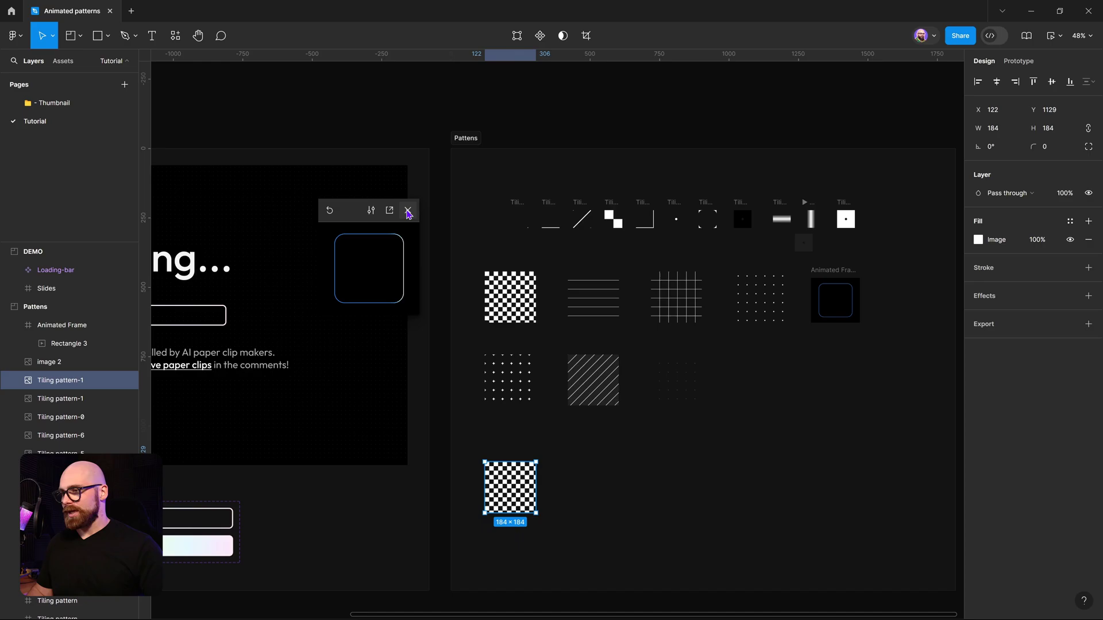
pyautogui.click(408, 213)
# - Examine the Slides frame's background and the first small tiling-pattern frame in the Pattens section
pyautogui.hscroll(-5, 446, 365)
pyautogui.click(569, 247)
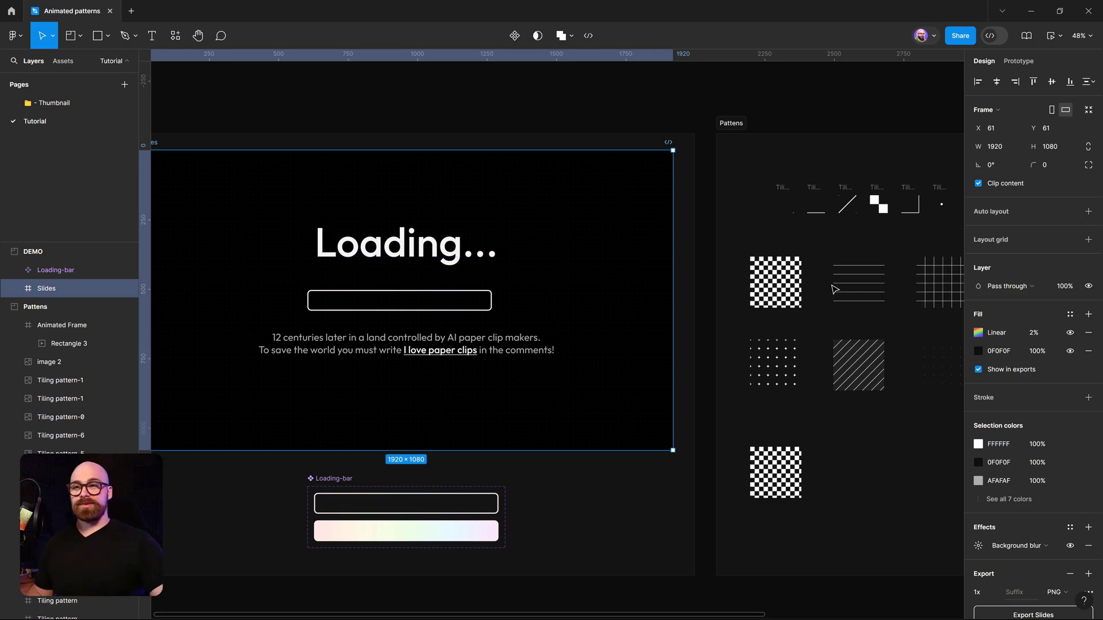
pyautogui.hscroll(5, 849, 269)
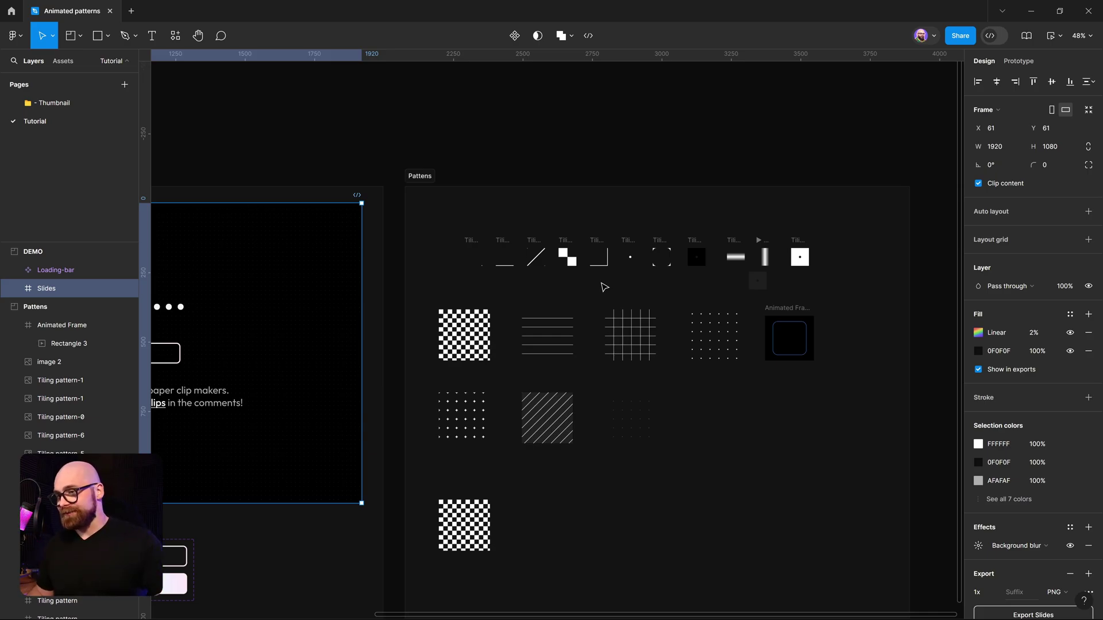
pyautogui.scroll(5, 562, 283)
pyautogui.click(472, 234)
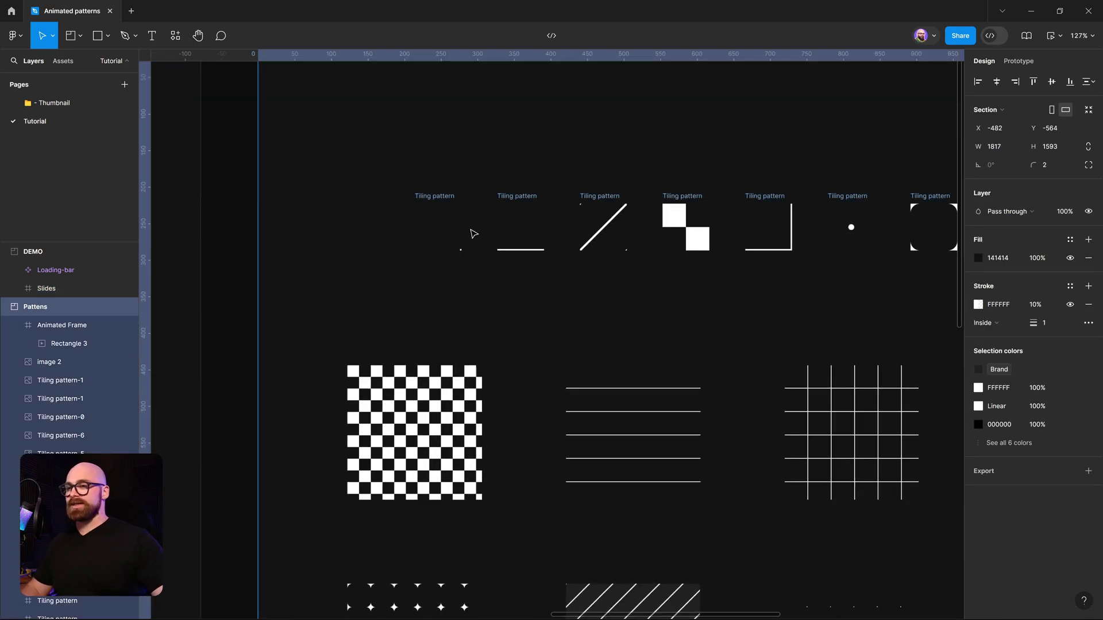
pyautogui.click(459, 206)
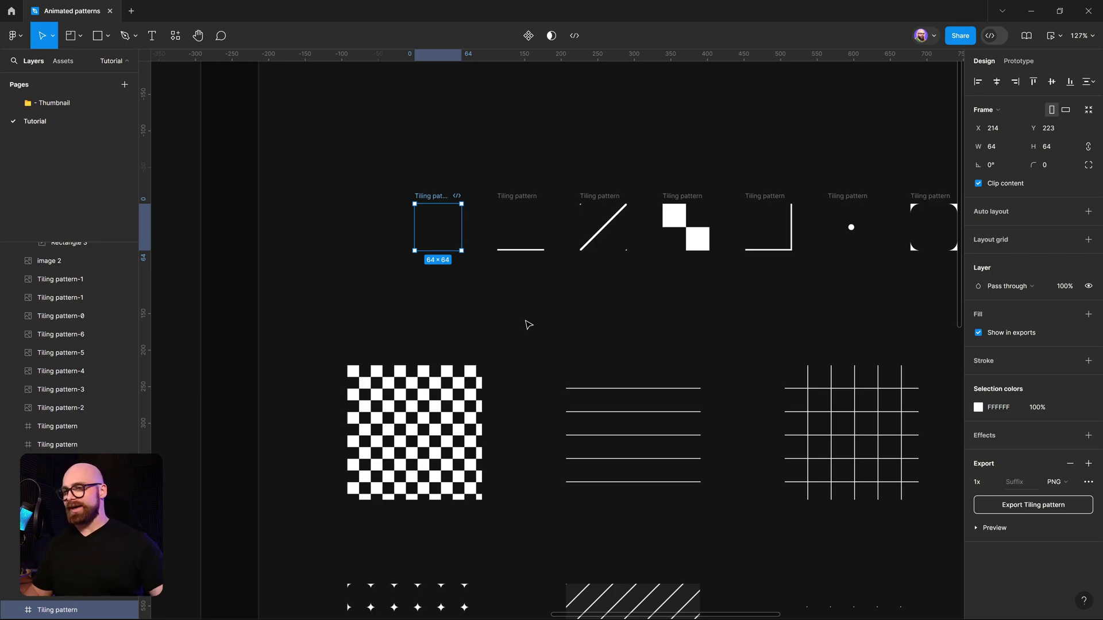
pyautogui.scroll(3, 538, 297)
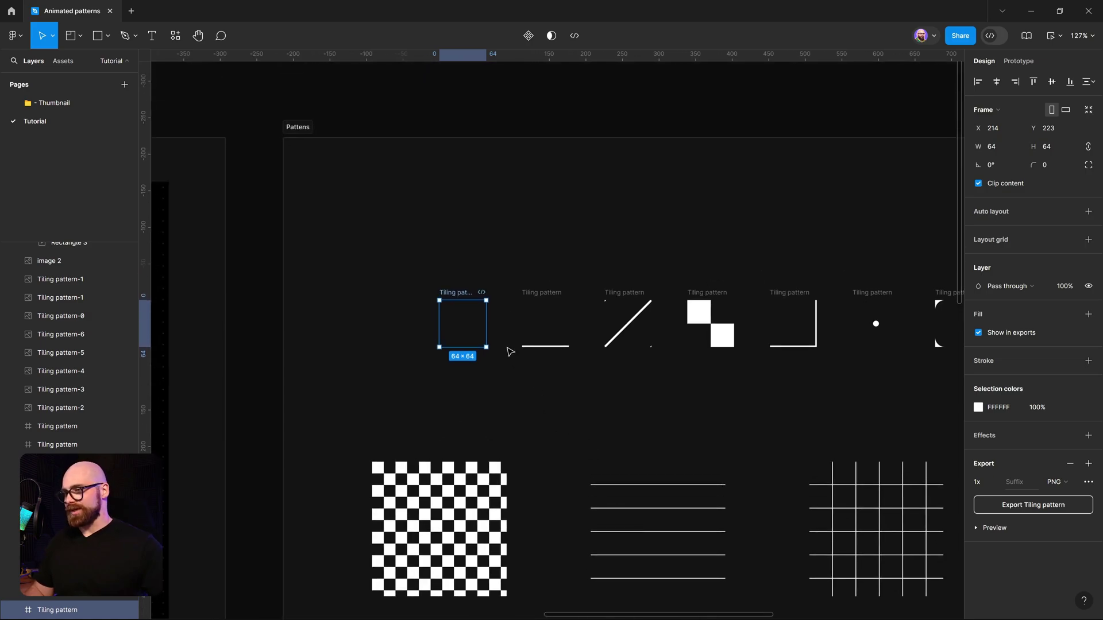
pyautogui.scroll(5, 461, 325)
pyautogui.click(540, 355)
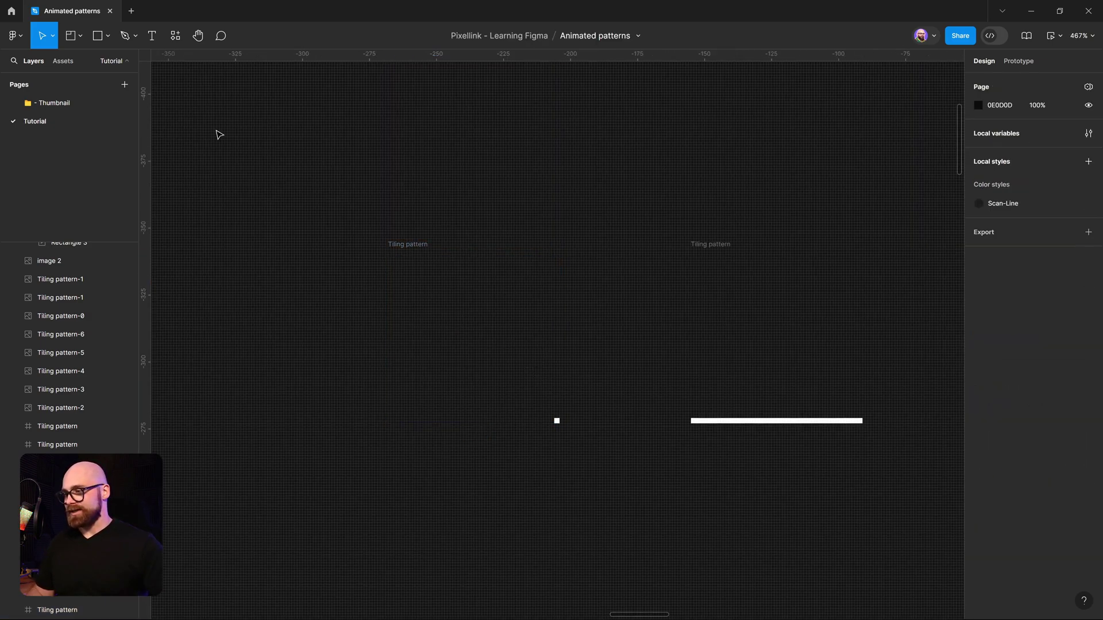
pyautogui.click(399, 248)
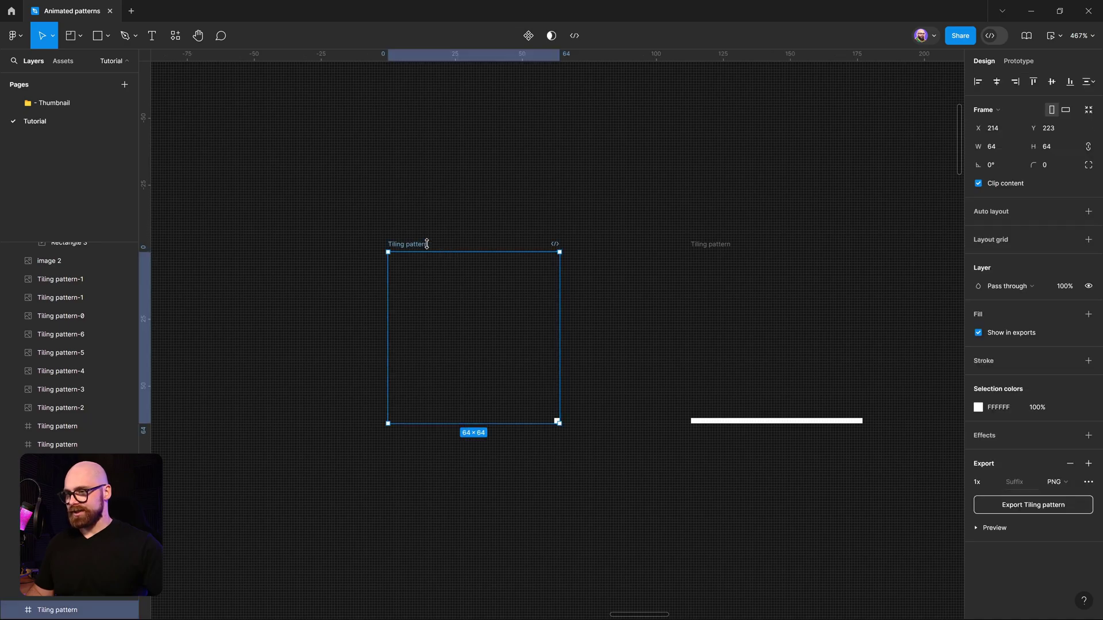
# - Draw a square frame to the left of the first tiling pattern and set its size to 24 × 24
pyautogui.hscroll(-3, 401, 188)
pyautogui.click(82, 35)
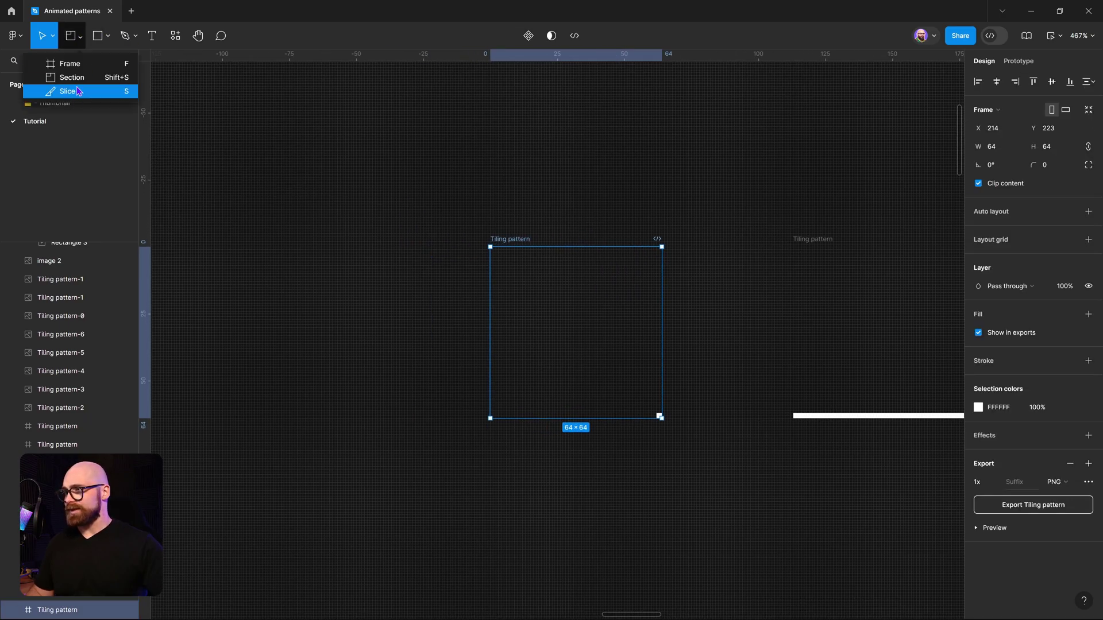
pyautogui.click(87, 68)
pyautogui.moveTo(247, 187); pyautogui.dragTo(383, 326)
pyautogui.click(998, 149)
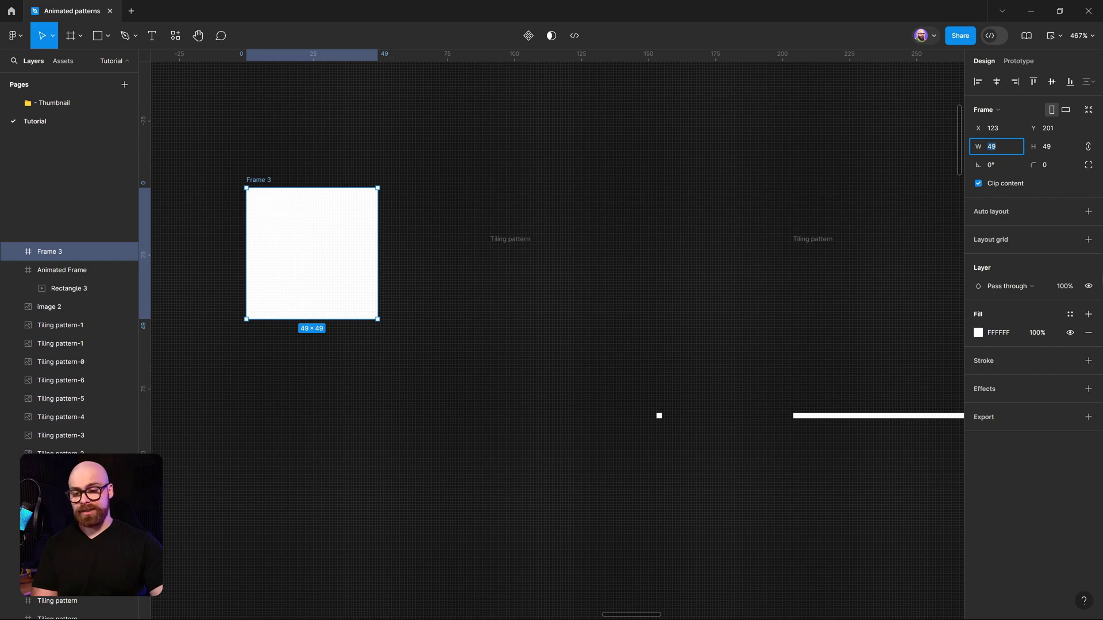
pyautogui.write('24')
pyautogui.press('Return')
# - Draw a 4 × 4 square inside the bottom-right corner of the new 24 × 24 frame
pyautogui.hscroll(-4, 435, 236)
pyautogui.scroll(1, 435, 236)
pyautogui.press('r')
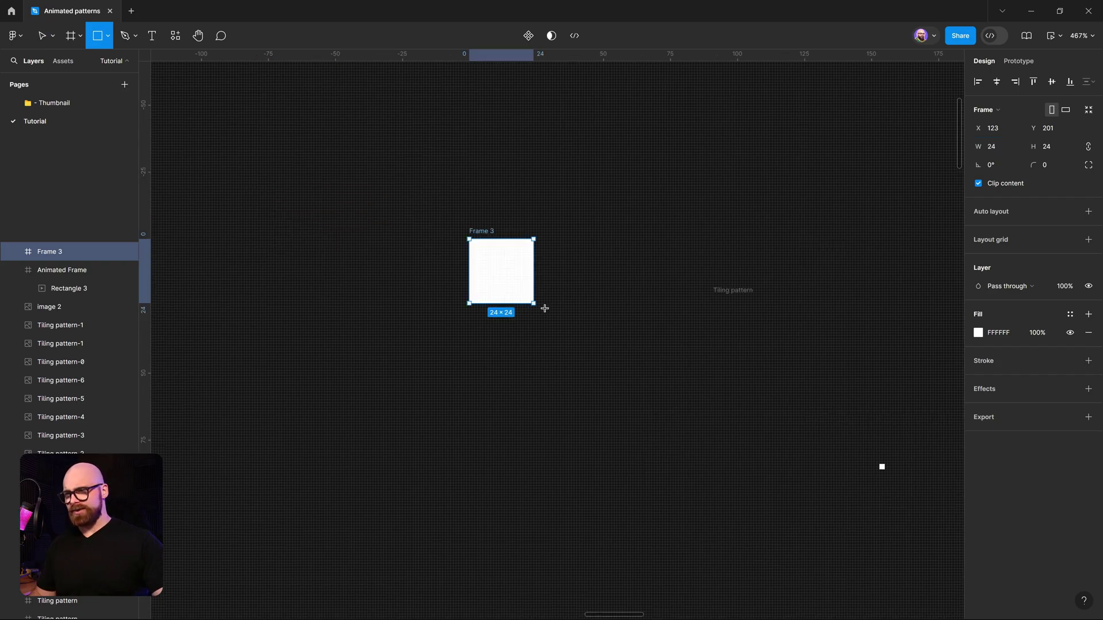
pyautogui.scroll(5, 545, 309)
pyautogui.moveTo(505, 288); pyautogui.dragTo(522, 304)
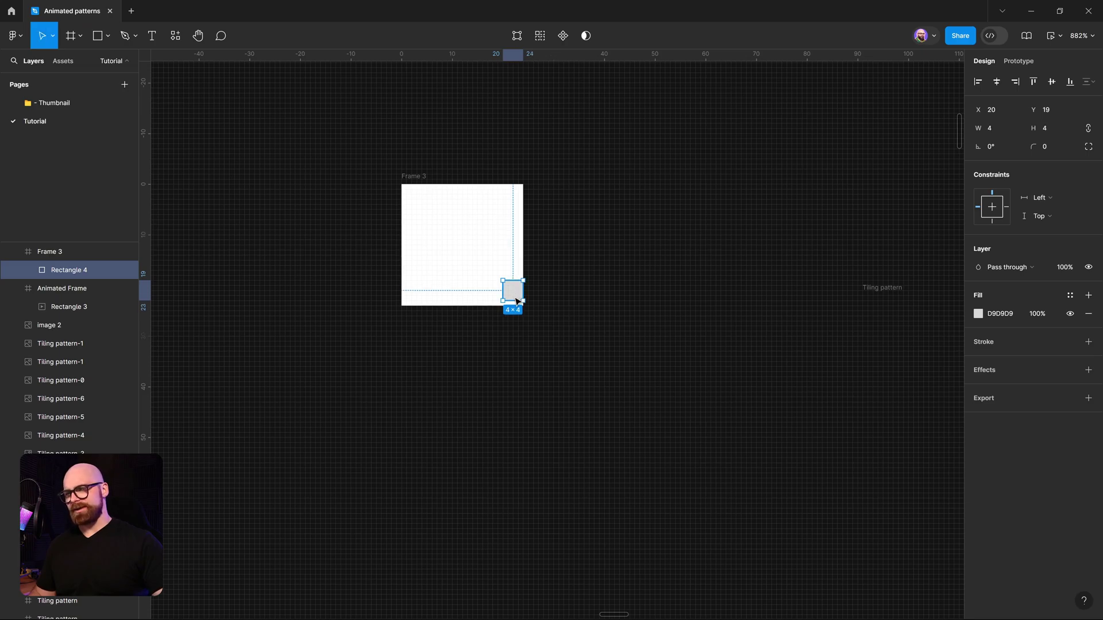
# - Remove the white fill from the 24 × 24 frame and shrink its corner square to 2 × 2
pyautogui.click(426, 187)
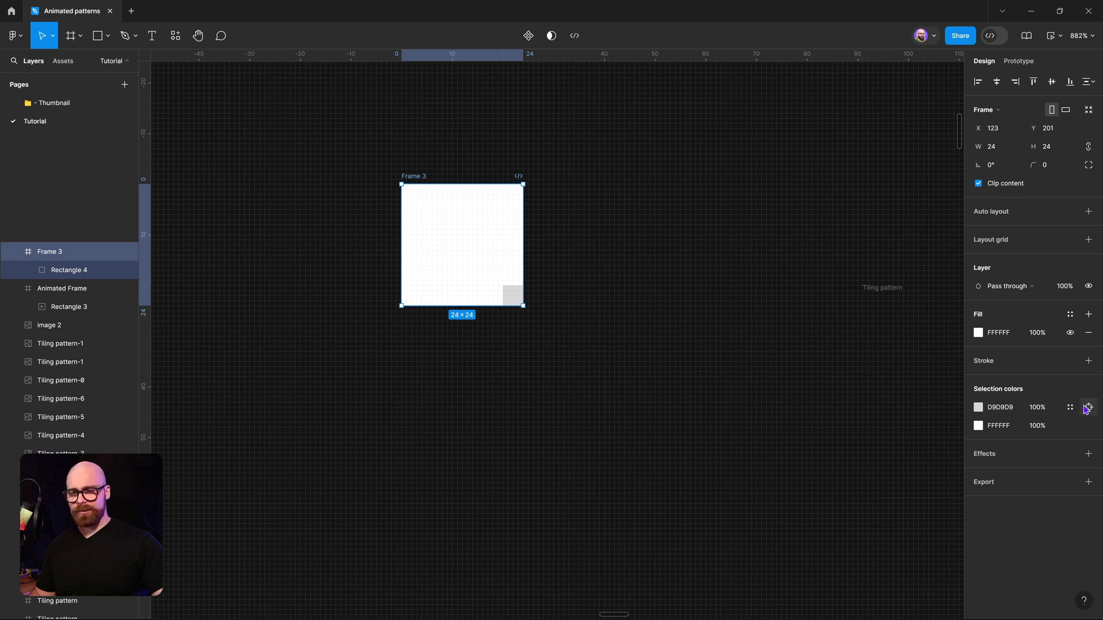
pyautogui.click(1089, 332)
pyautogui.press('Return')
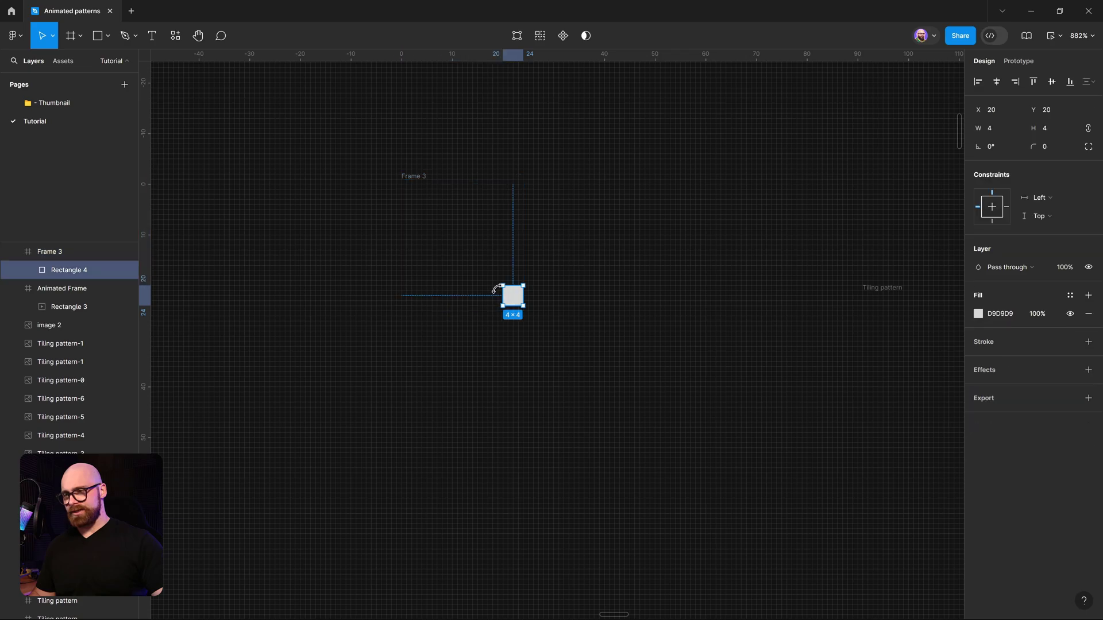
pyautogui.moveTo(506, 291); pyautogui.dragTo(513, 294)
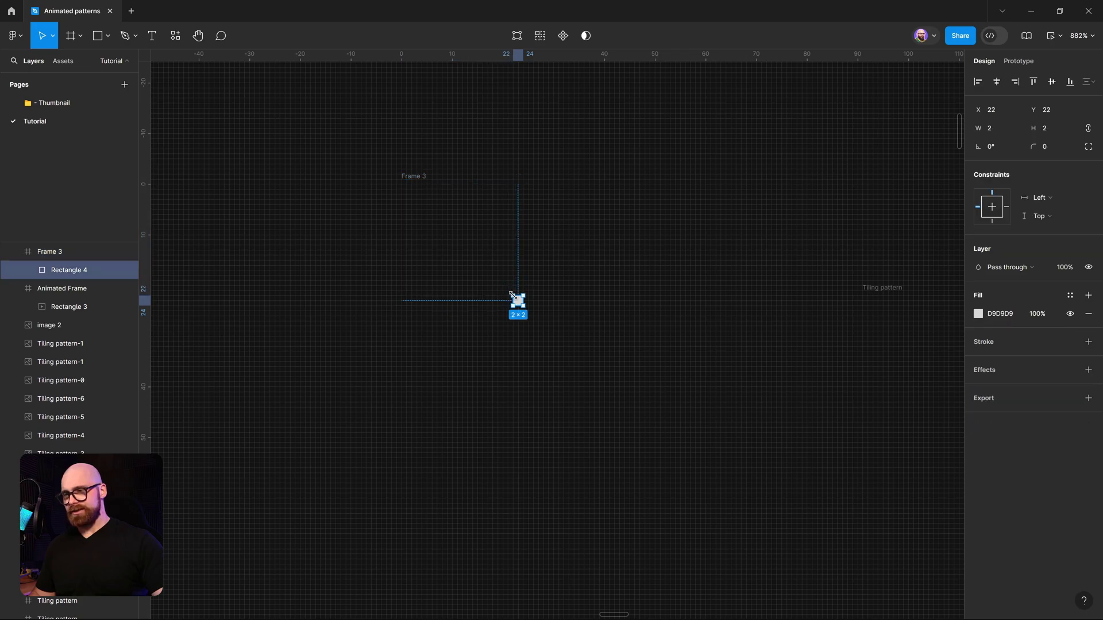
# - Copy the 24 × 24 frame as a PNG and paste it as an image to the frame's lower left
pyautogui.click(425, 182)
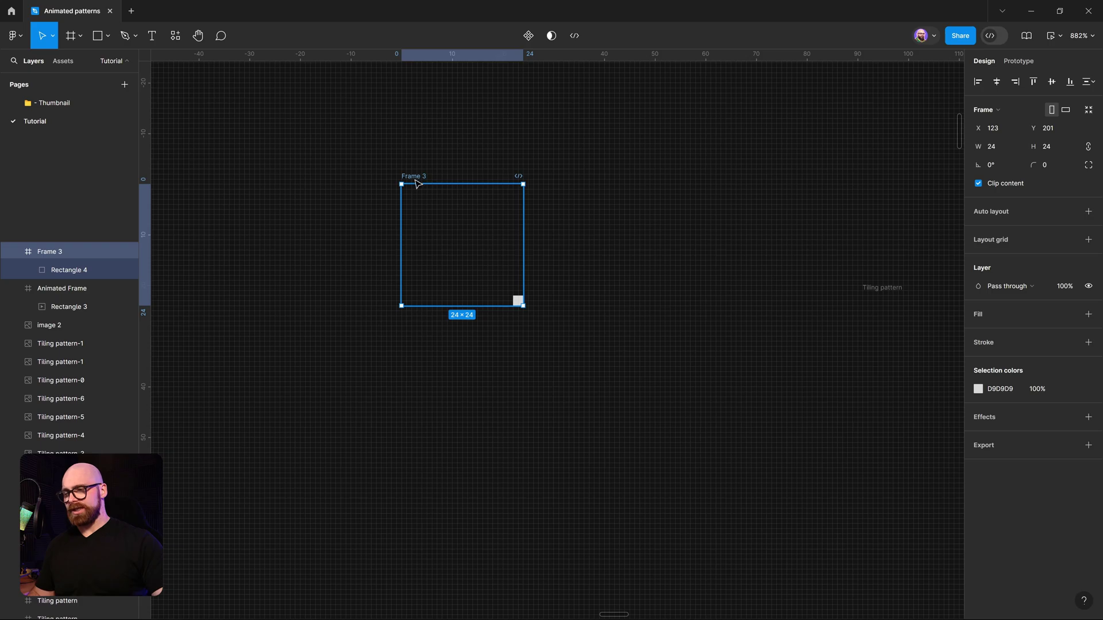
pyautogui.rightClick(414, 177)
pyautogui.moveTo(462, 233)
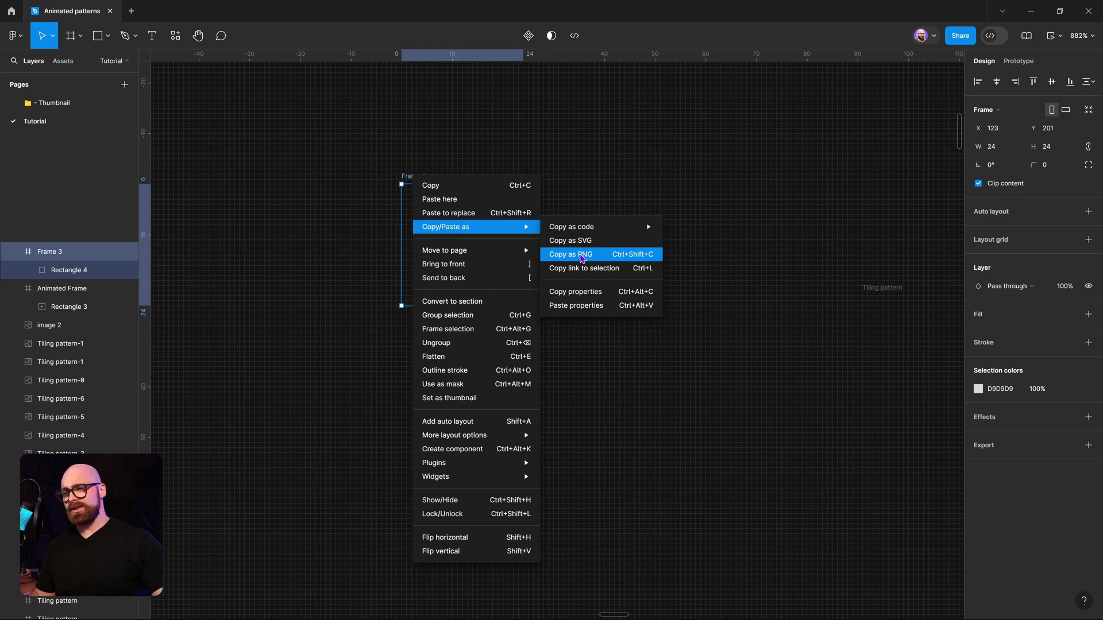
pyautogui.click(583, 259)
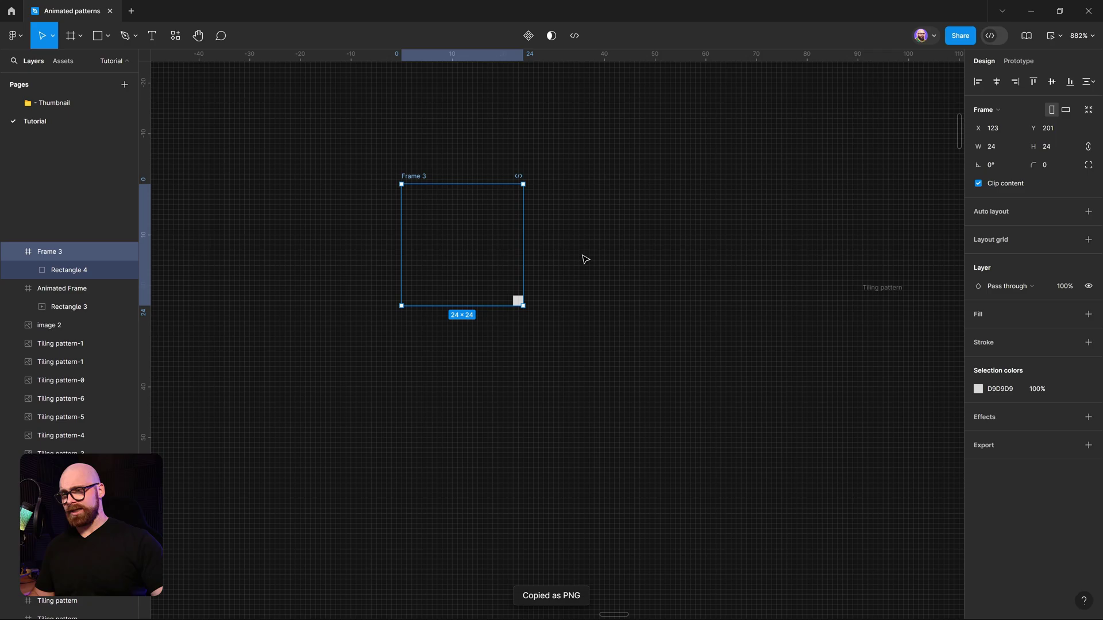
pyautogui.scroll(-3, 520, 444)
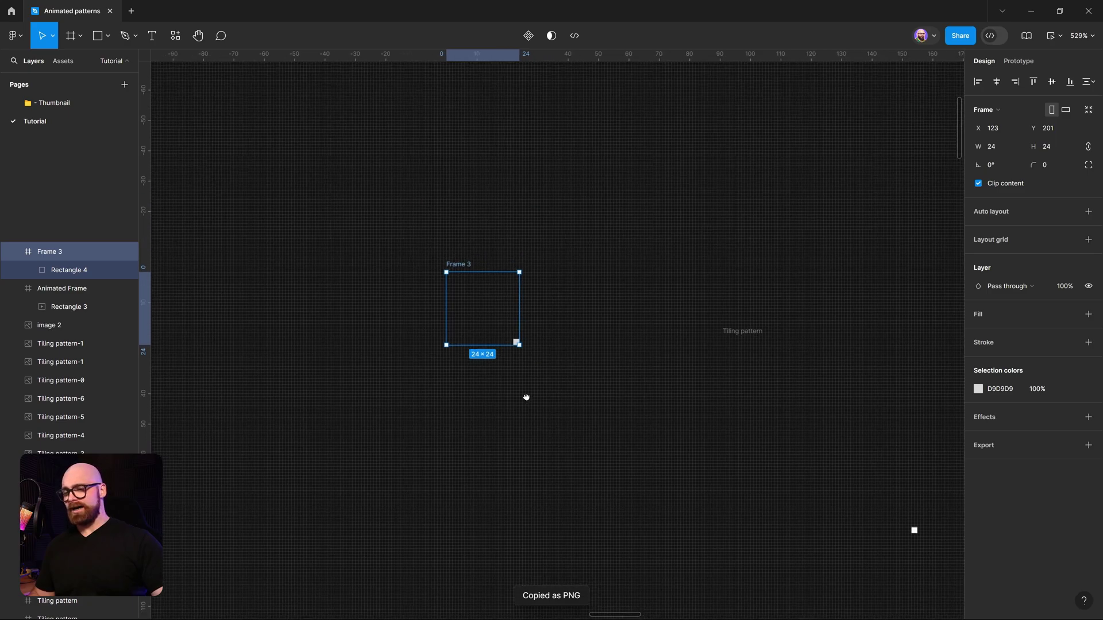
pyautogui.hscroll(-5, 525, 397)
pyautogui.scroll(-2, 524, 396)
pyautogui.click(601, 363)
pyautogui.hotkey('ctrl', 'v')
pyautogui.click(628, 402)
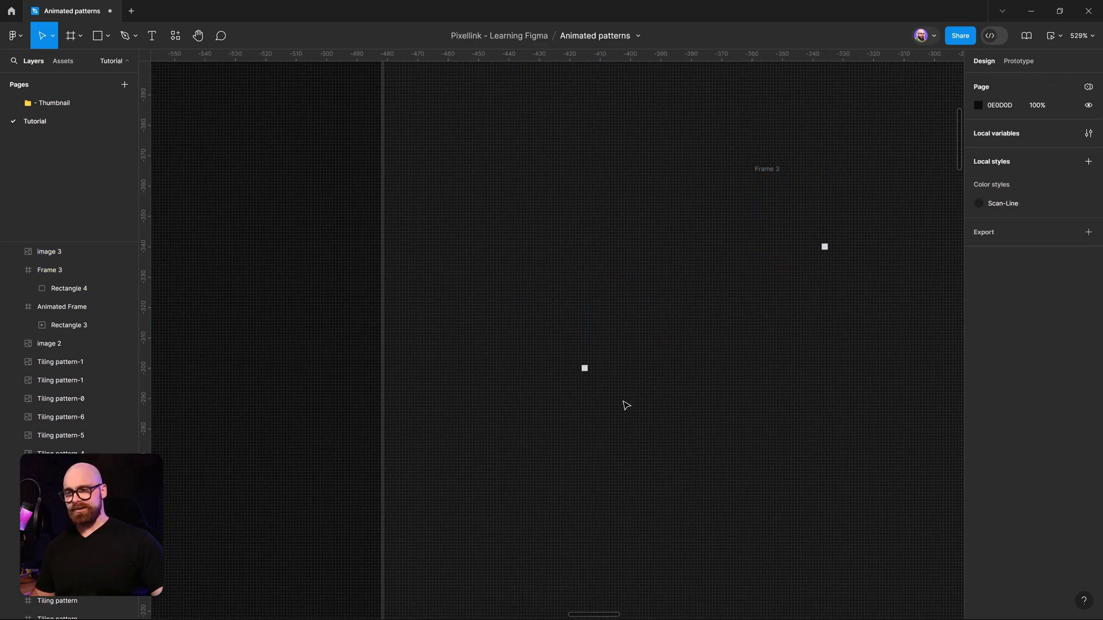
# - Change the pasted image's fill mode from Fill to Tile
pyautogui.click(585, 371)
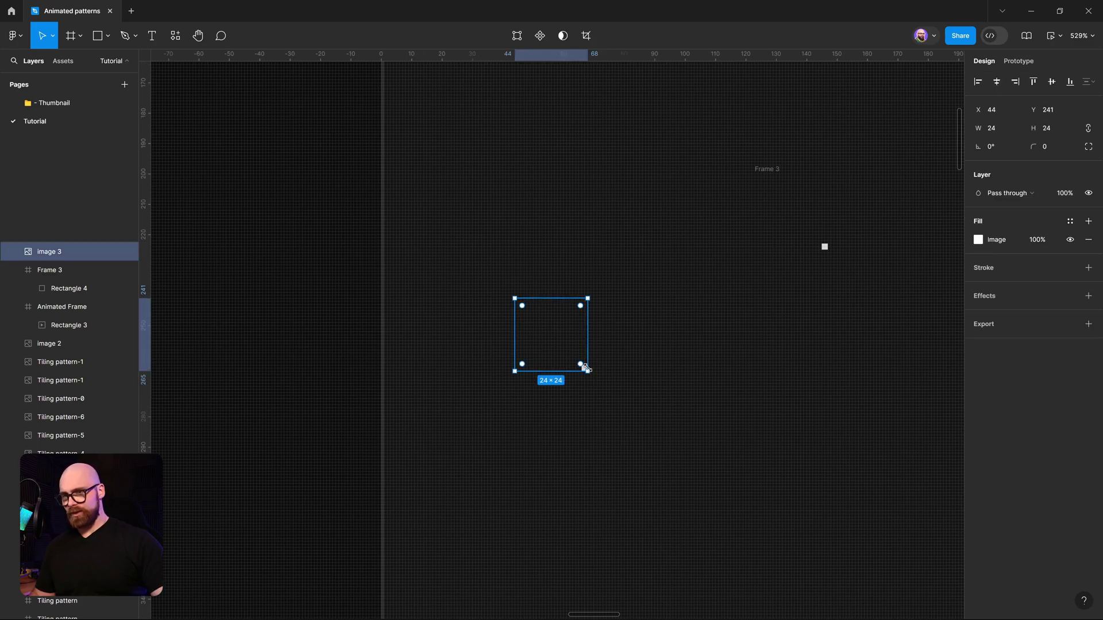
pyautogui.click(978, 240)
pyautogui.click(873, 294)
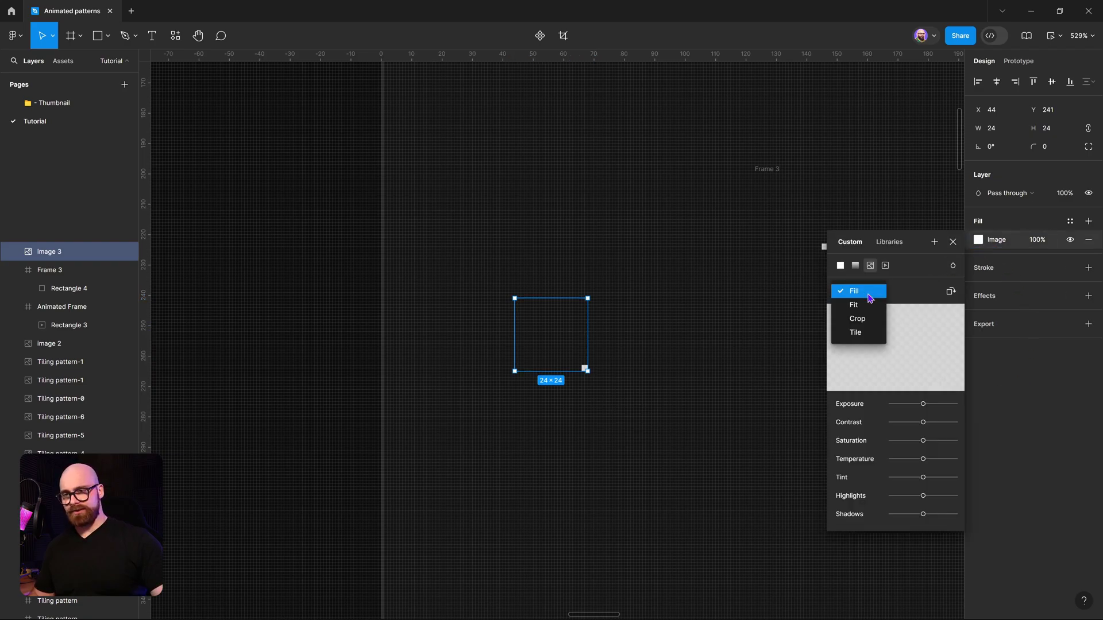
pyautogui.click(868, 332)
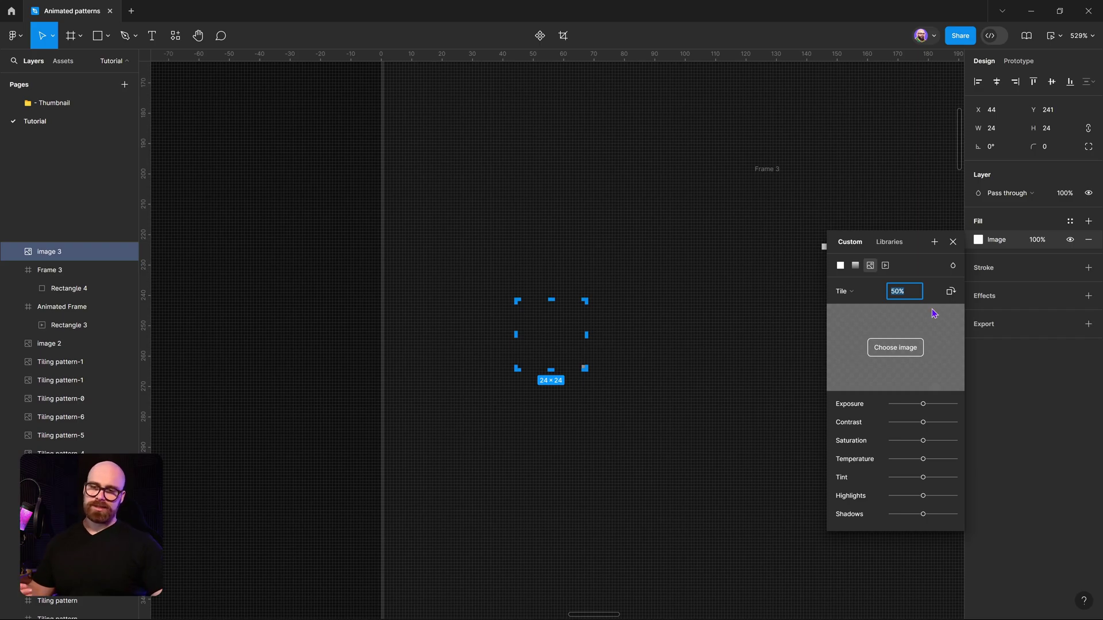
# - Try tile scales of 25% and 100% on the image fill, return it to 50%, and close the fill settings
pyautogui.press('Return')
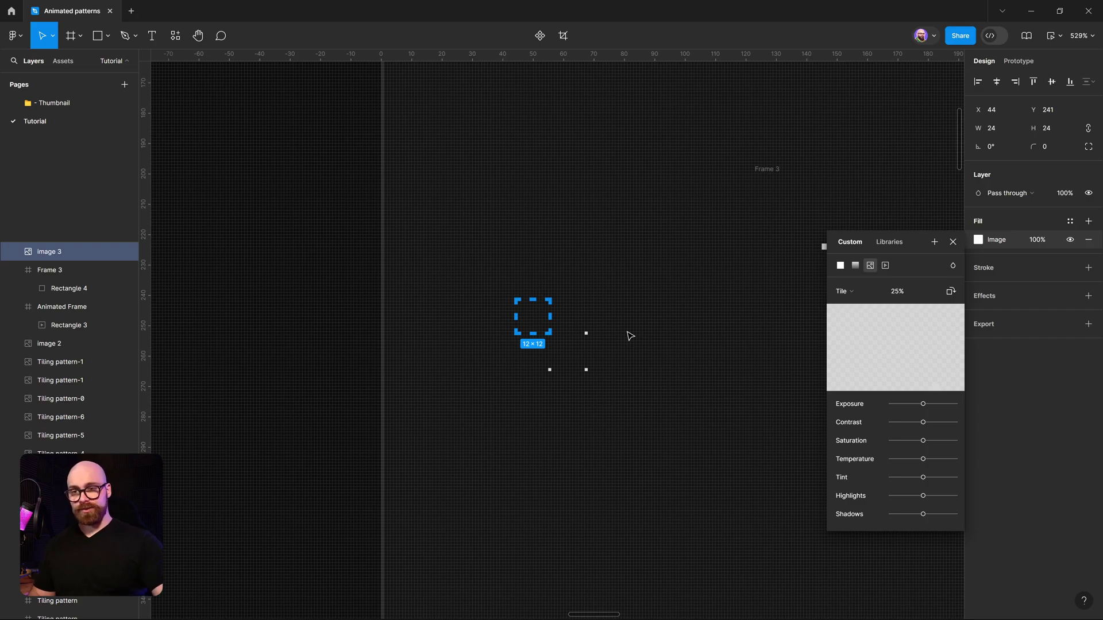
pyautogui.click(914, 291)
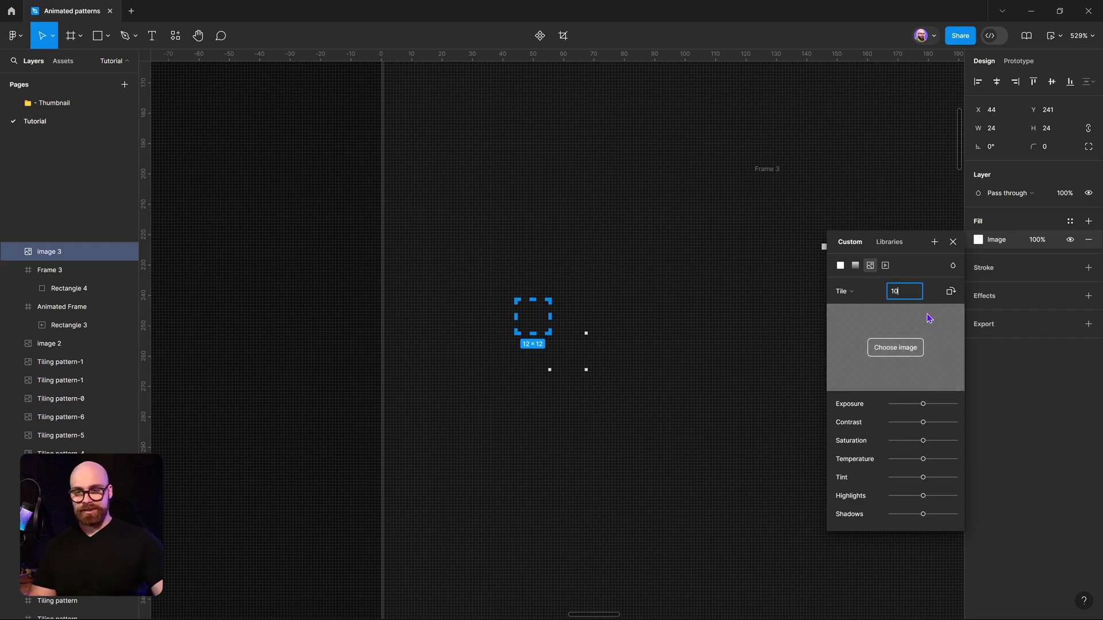
pyautogui.press('Return')
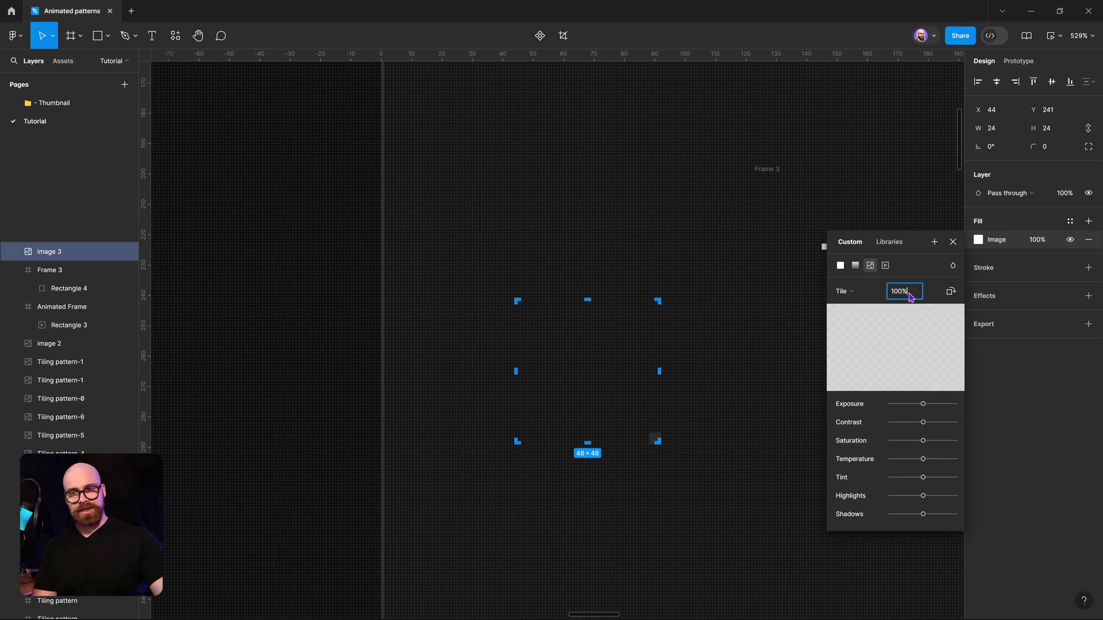
pyautogui.press('Return')
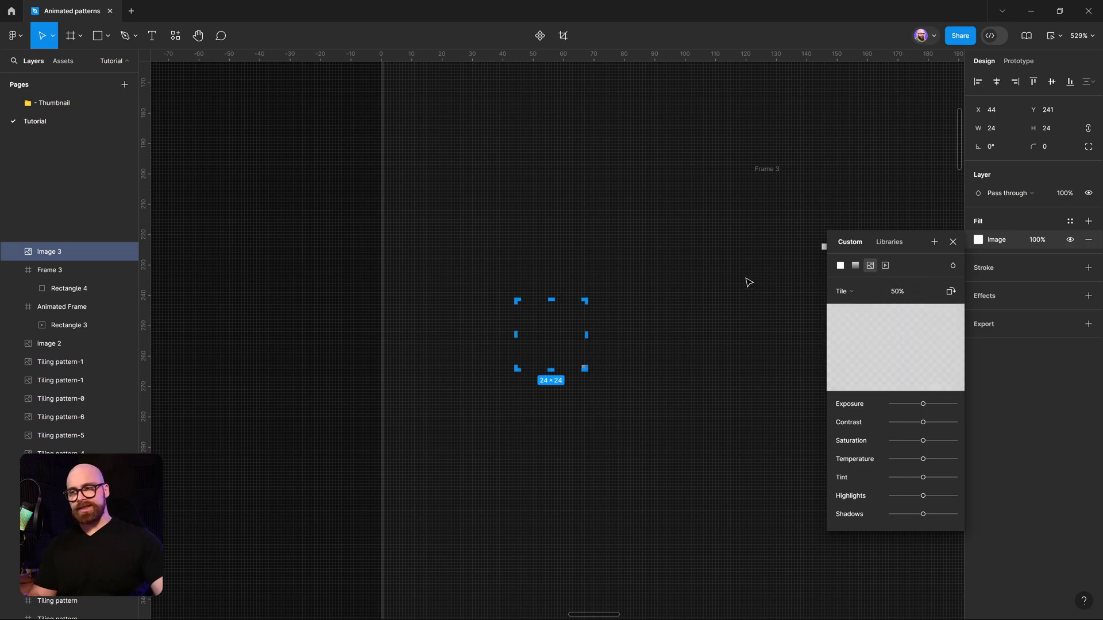
pyautogui.click(952, 242)
# - Enlarge the tiled image from its bottom-right corner to 396 × 396 so the dot pattern repeats
pyautogui.scroll(-5, 655, 345)
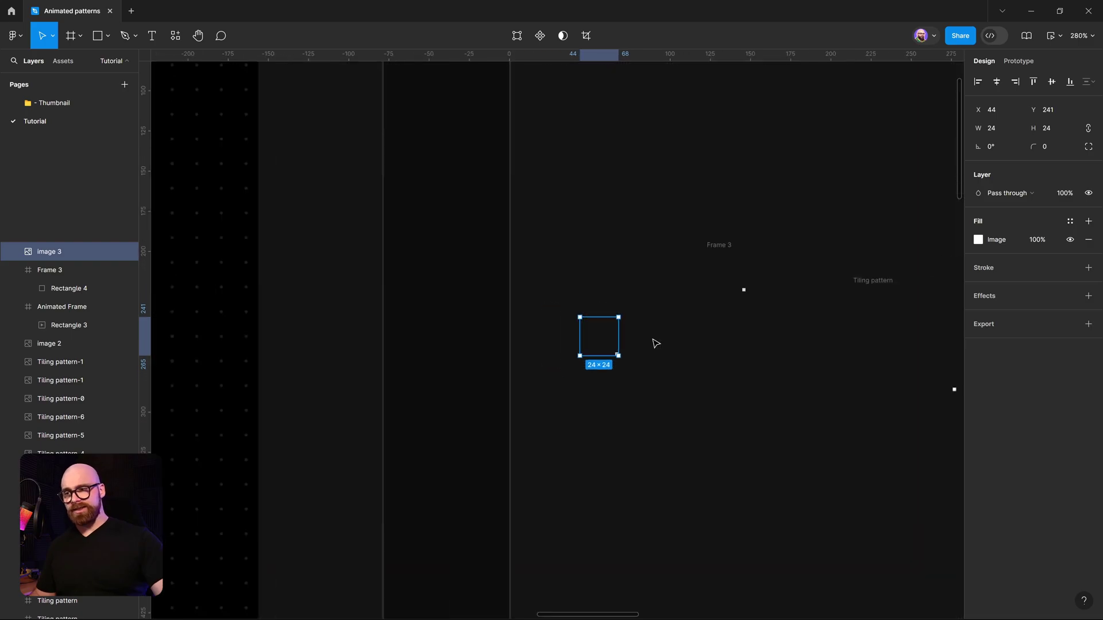
pyautogui.click(628, 406)
pyautogui.scroll(-3, 514, 244)
pyautogui.click(501, 222)
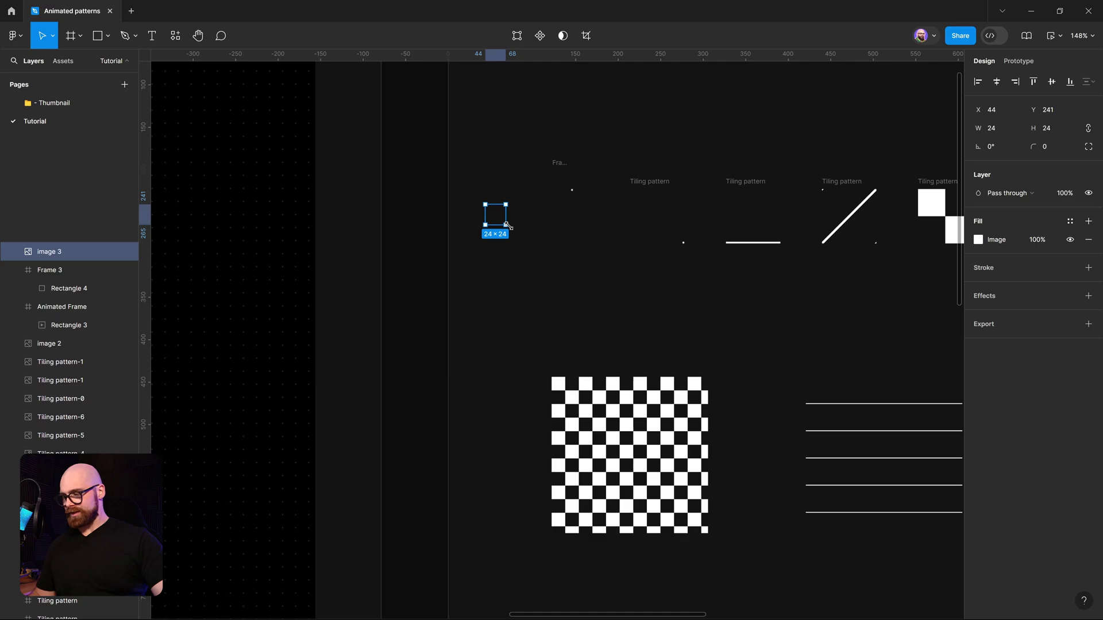
pyautogui.moveTo(522, 232); pyautogui.dragTo(799, 482)
pyautogui.scroll(-5, 799, 481)
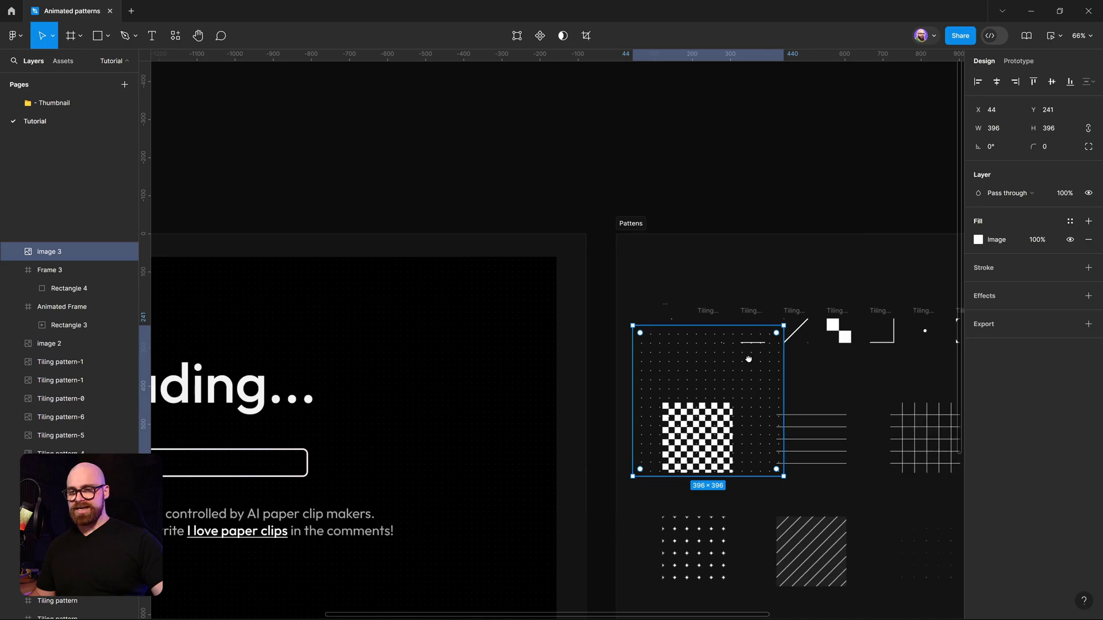
# - Move the tiled dot image out of the Pattens section onto the empty canvas above it
pyautogui.scroll(-3, 636, 296)
pyautogui.scroll(3, 660, 458)
pyautogui.moveTo(661, 459); pyautogui.dragTo(669, 92)
pyautogui.hotkey('shift', '2')
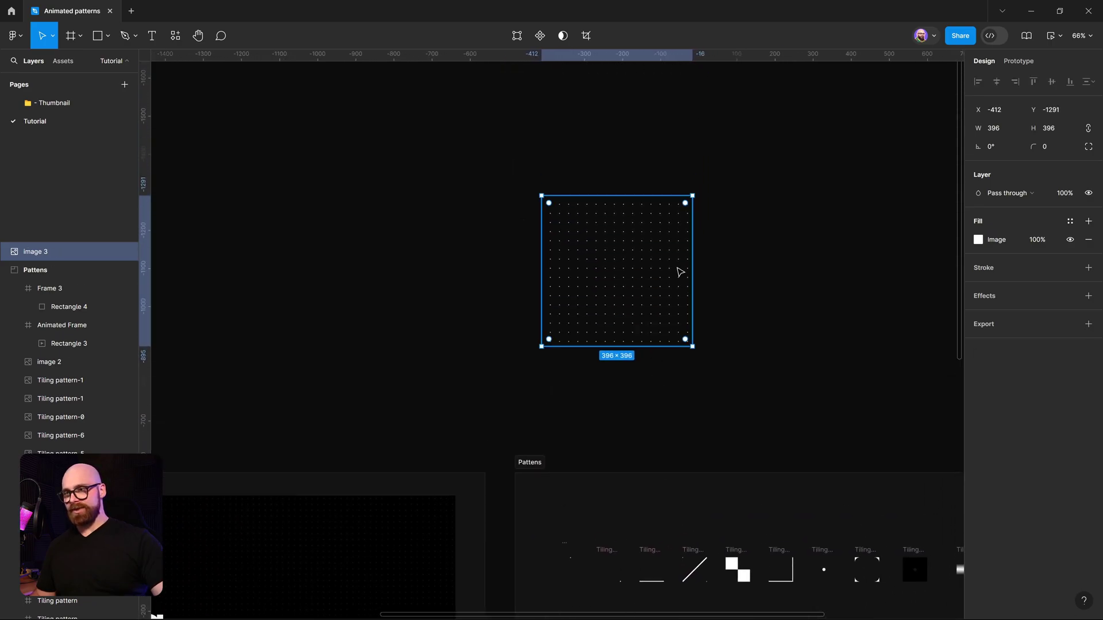
pyautogui.moveTo(516, 136); pyautogui.dragTo(550, 158)
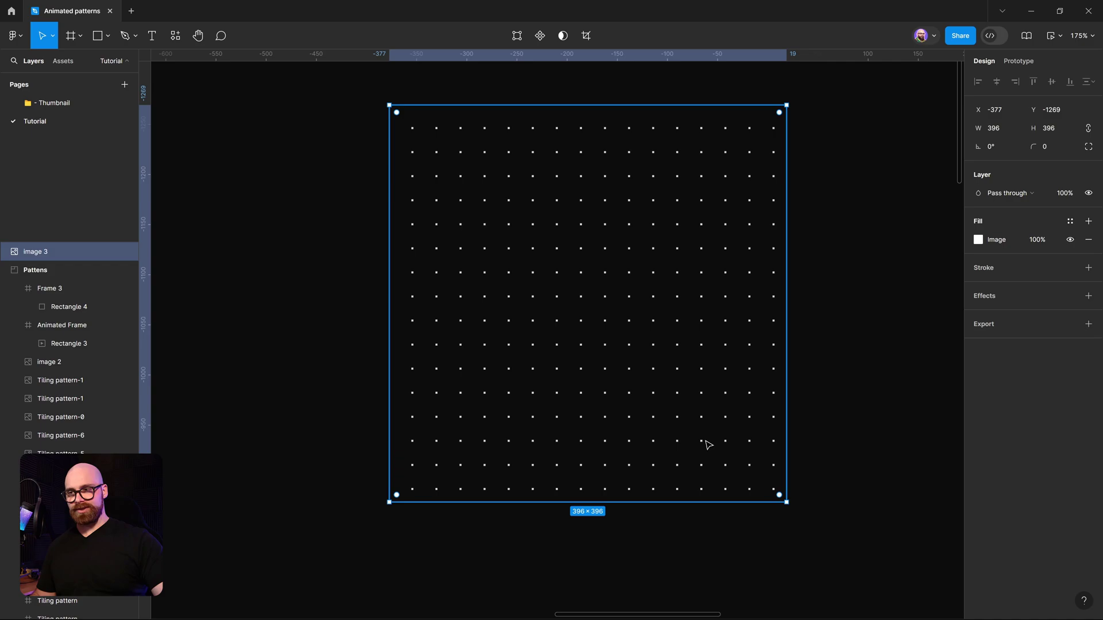
# - Enlarge the tiled dot image to 402 × 402 and reposition it at X -338, Y -1223
pyautogui.moveTo(786, 506); pyautogui.dragTo(804, 458)
pyautogui.scroll(-3, 803, 408)
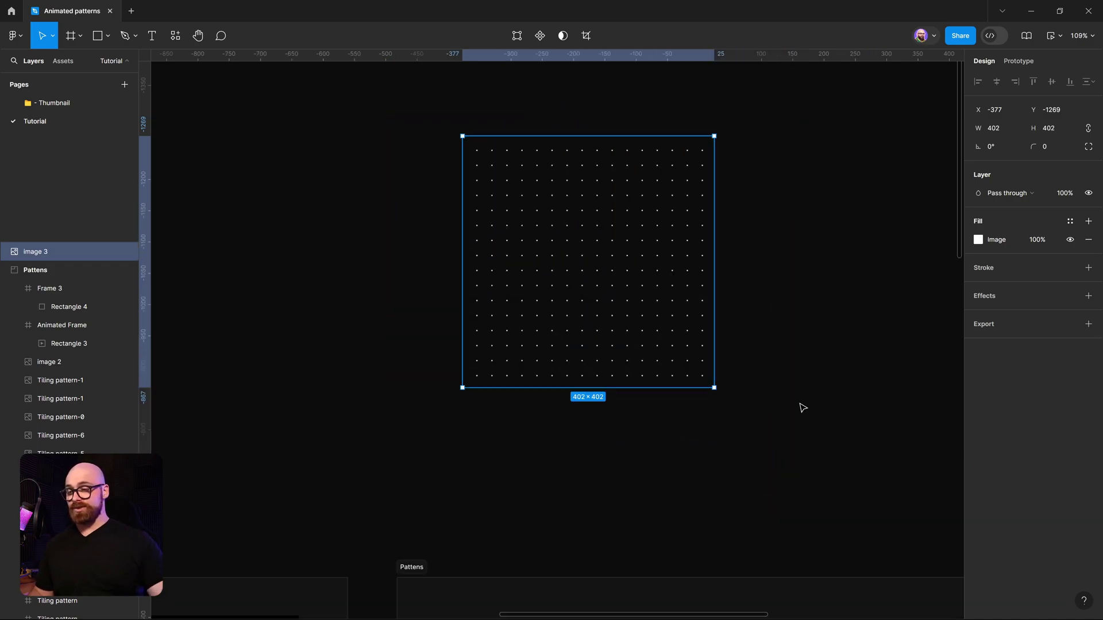
pyautogui.moveTo(571, 371); pyautogui.dragTo(596, 397)
pyautogui.scroll(-3, 753, 381)
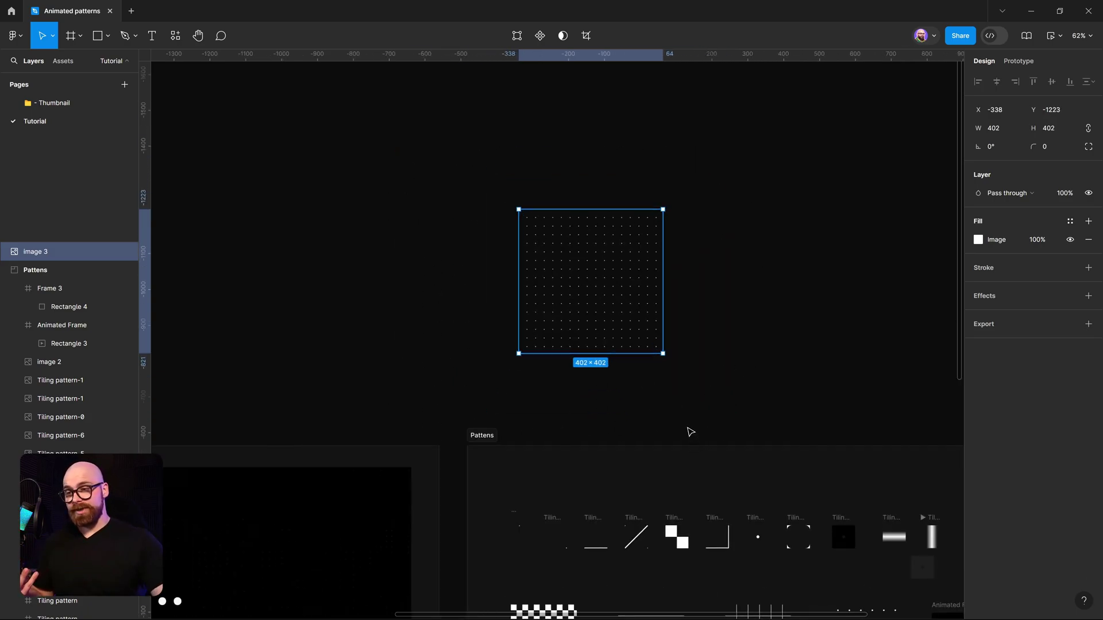
pyautogui.scroll(4, 580, 270)
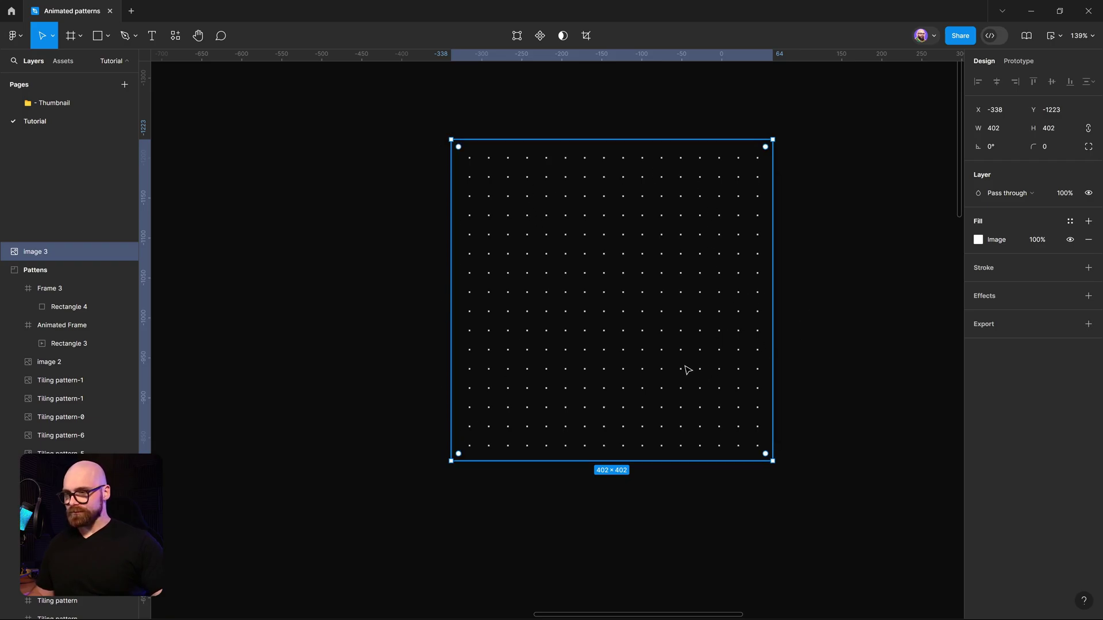
# - Move the 2 × 2 rectangle in Frame 3 to X 23, Y 23, centred on the frame's bottom-right corner
pyautogui.scroll(-5, 636, 323)
pyautogui.scroll(10, 581, 433)
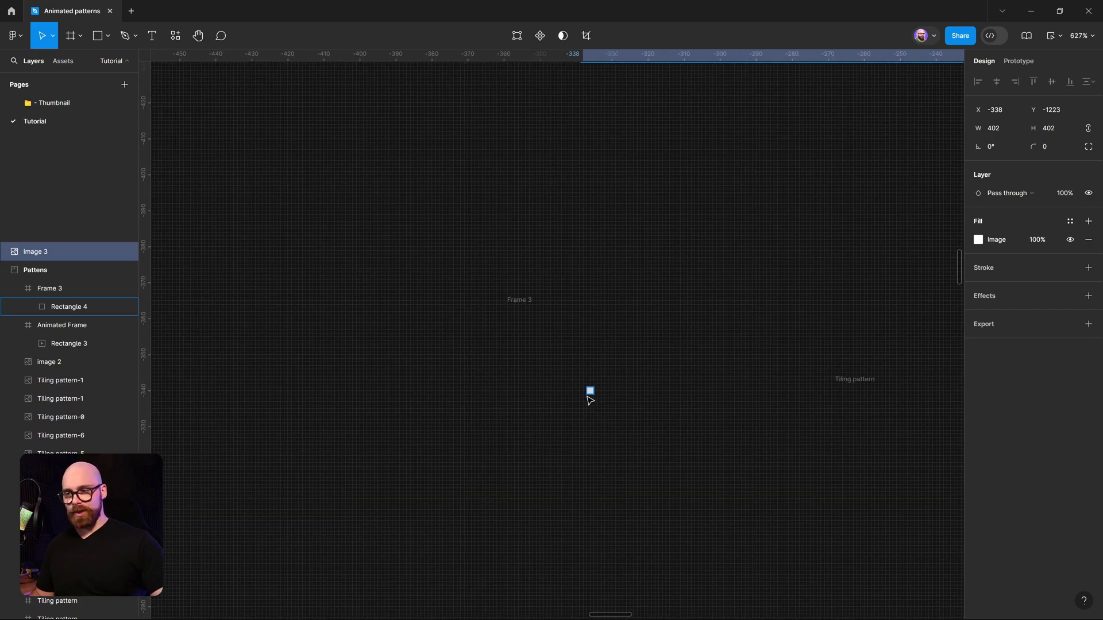
pyautogui.click(590, 391)
pyautogui.scroll(8, 581, 389)
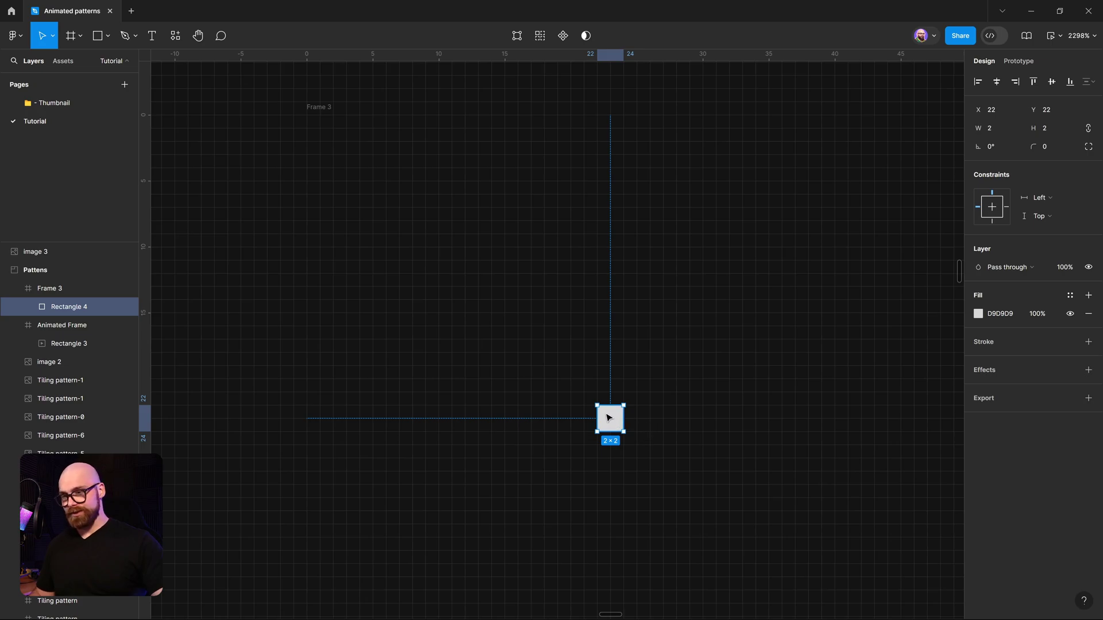
pyautogui.moveTo(607, 419); pyautogui.dragTo(607, 431)
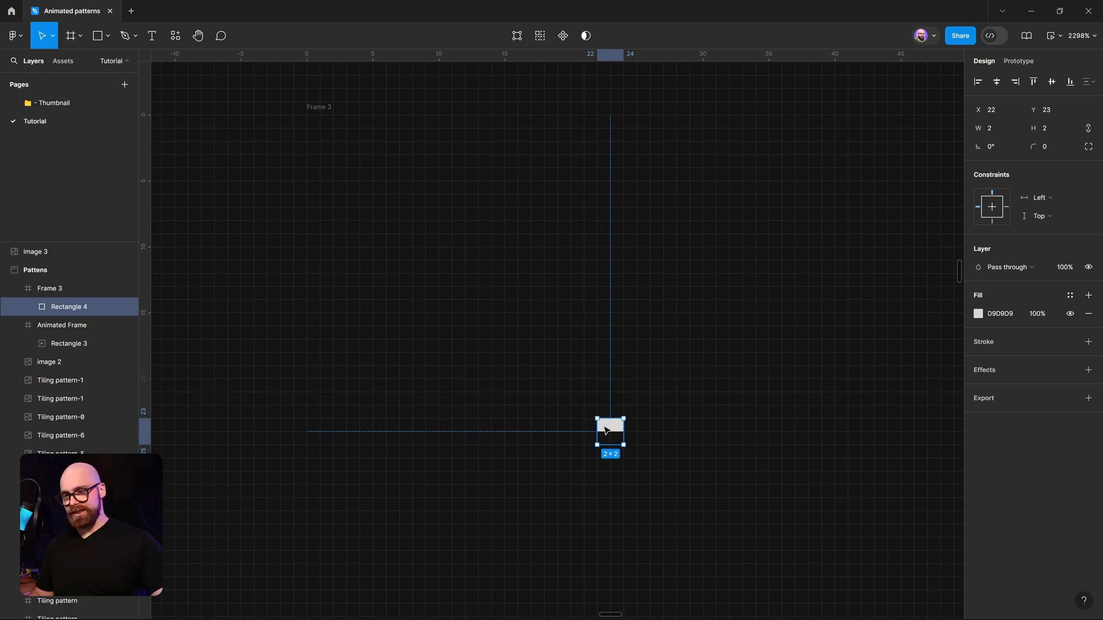
pyautogui.press('Right')
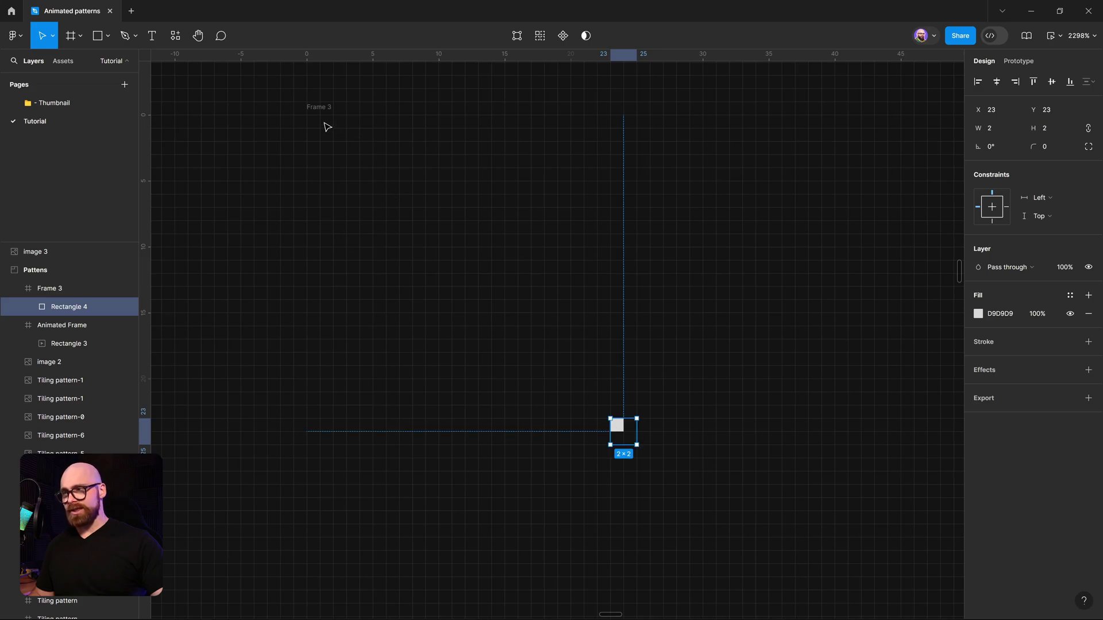
# - Duplicate the 2 × 2 square onto Frame 3's other three corners, centring each copy on its corner
pyautogui.click(322, 114)
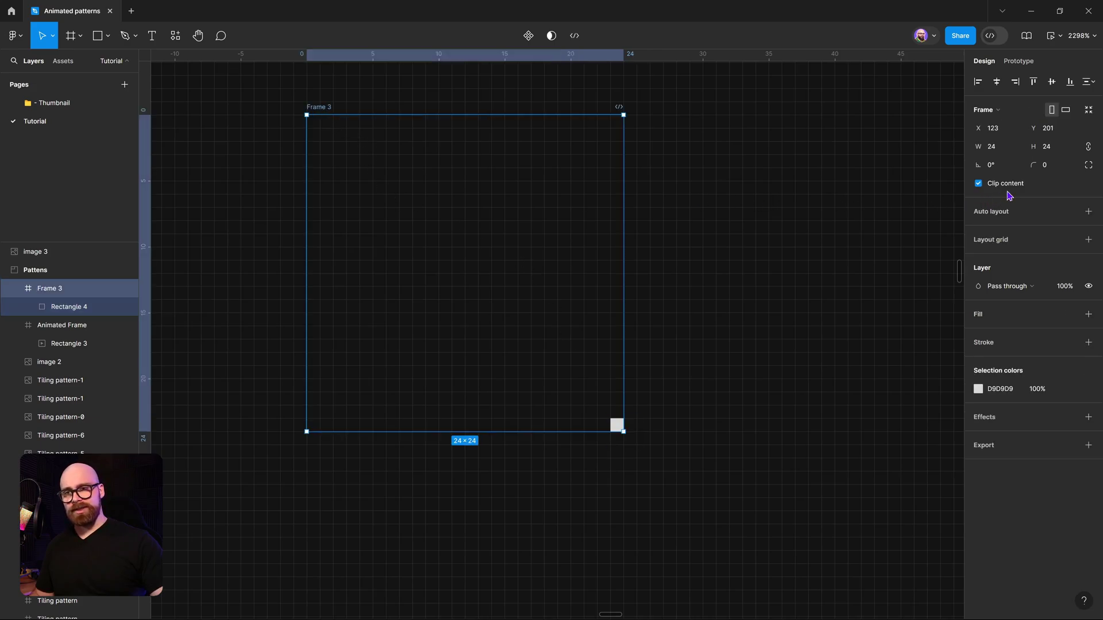
pyautogui.click(618, 426)
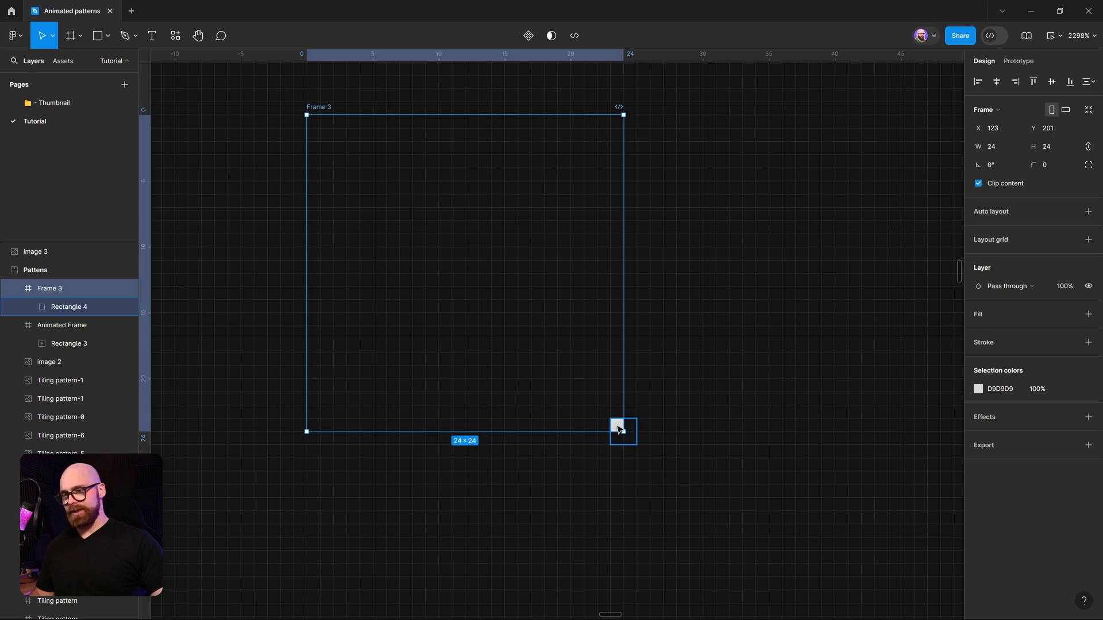
pyautogui.moveTo(619, 428); pyautogui.dragTo(307, 430)
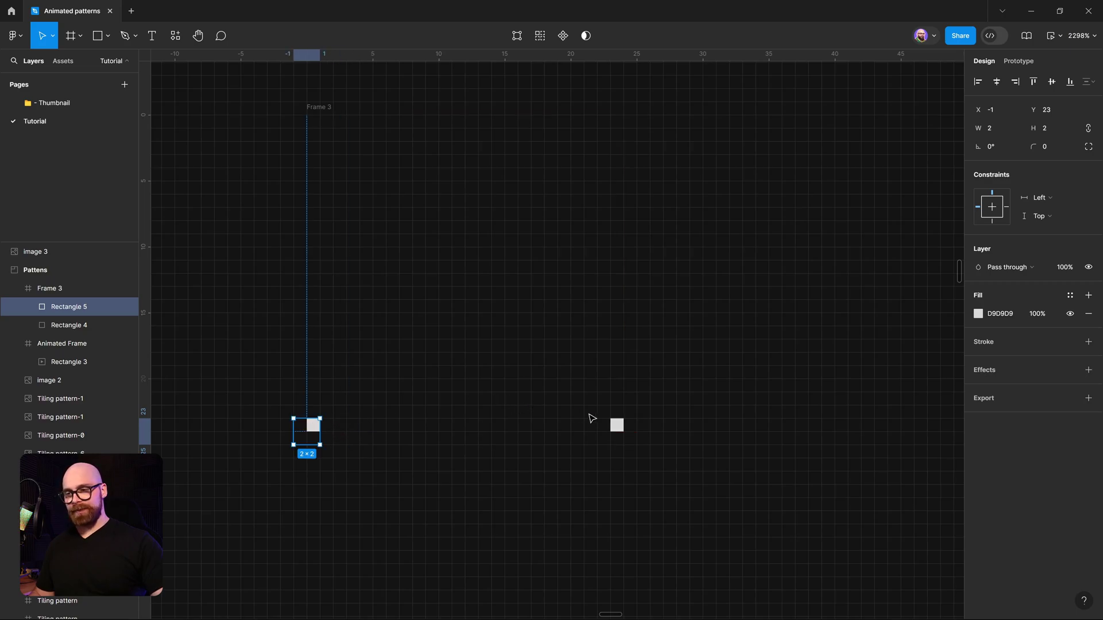
pyautogui.keyDown('shift'); pyautogui.click(617, 427); pyautogui.keyUp('shift')
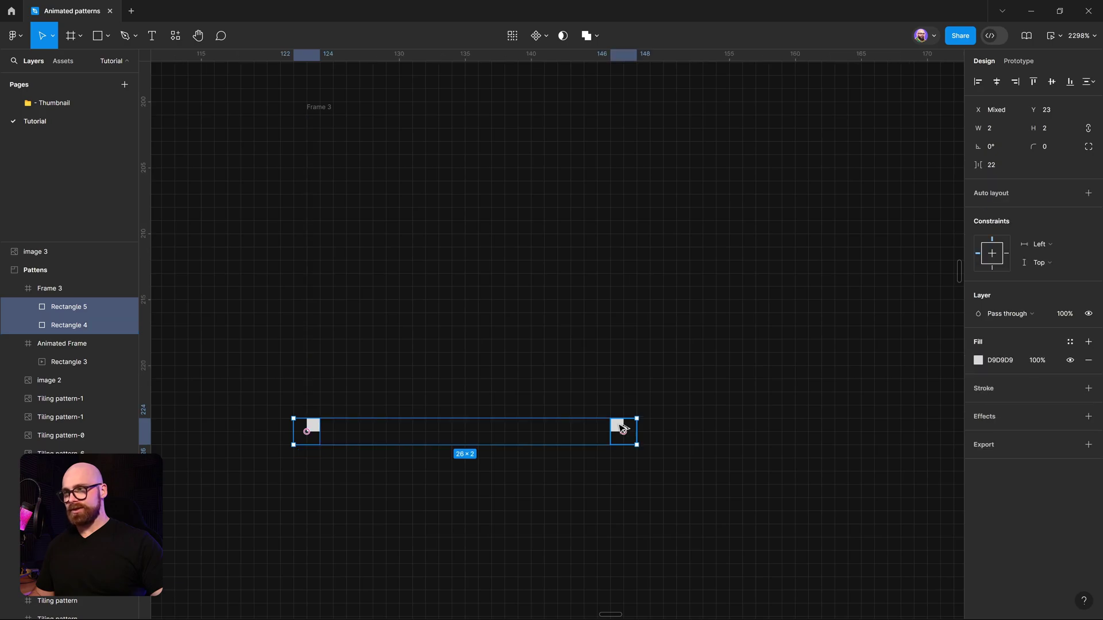
pyautogui.moveTo(623, 428); pyautogui.dragTo(604, 120)
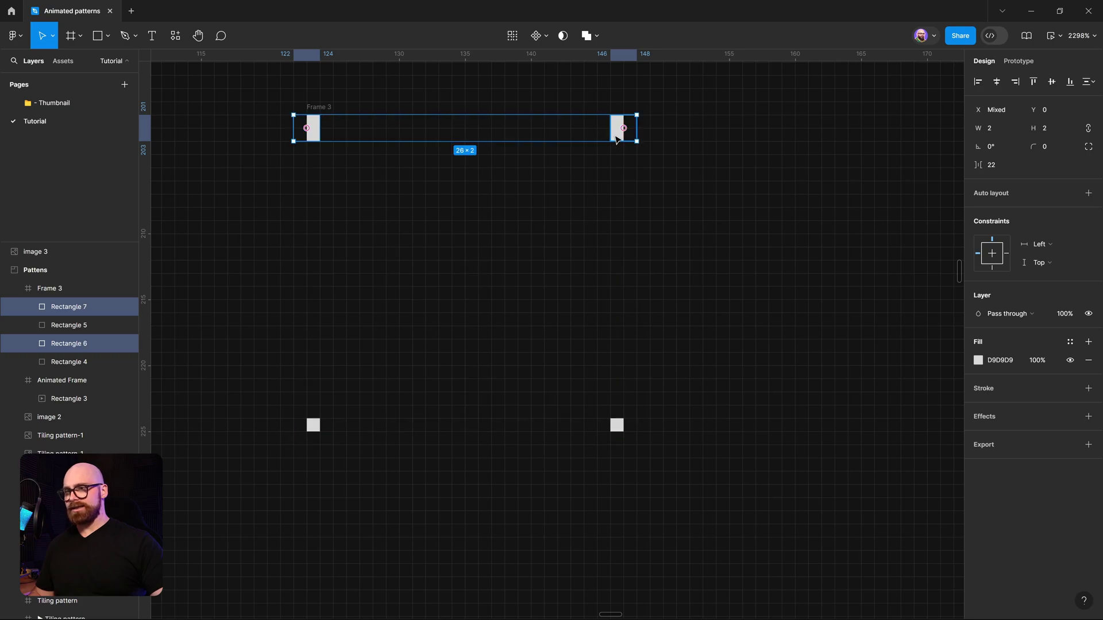
pyautogui.click(640, 167)
# - Copy Frame 3 as a PNG, paste it as an image, and place it beside the frame at X 50, Y 225
pyautogui.scroll(-5, 615, 178)
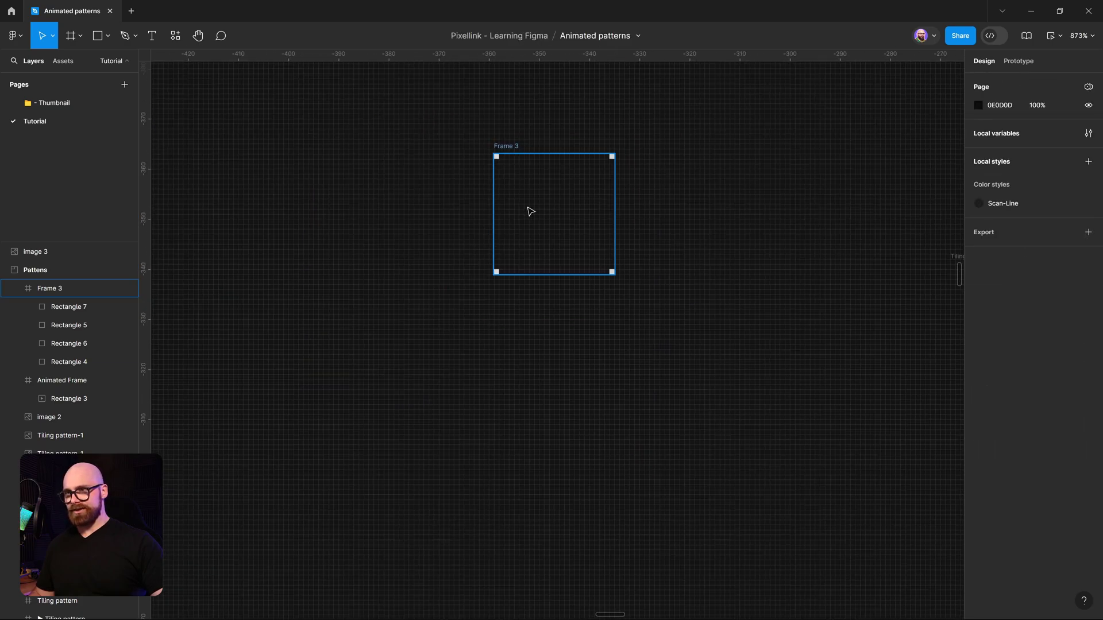
pyautogui.click(519, 148)
pyautogui.rightClick(520, 151)
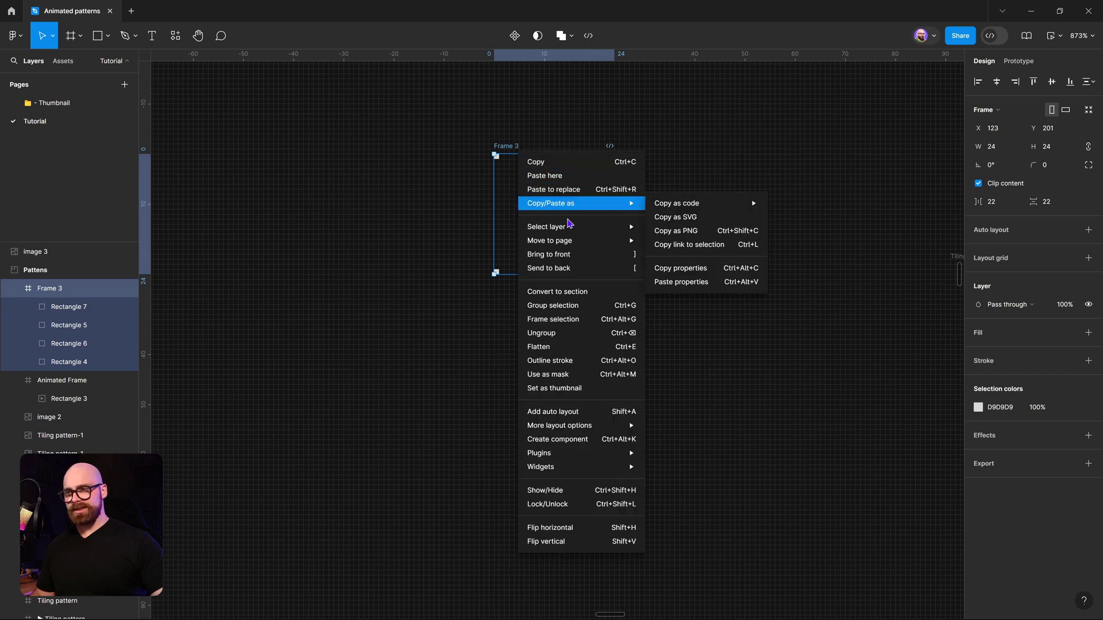
pyautogui.click(678, 230)
pyautogui.click(659, 311)
pyautogui.hotkey('ctrl', 'v')
pyautogui.scroll(-5, 649, 319)
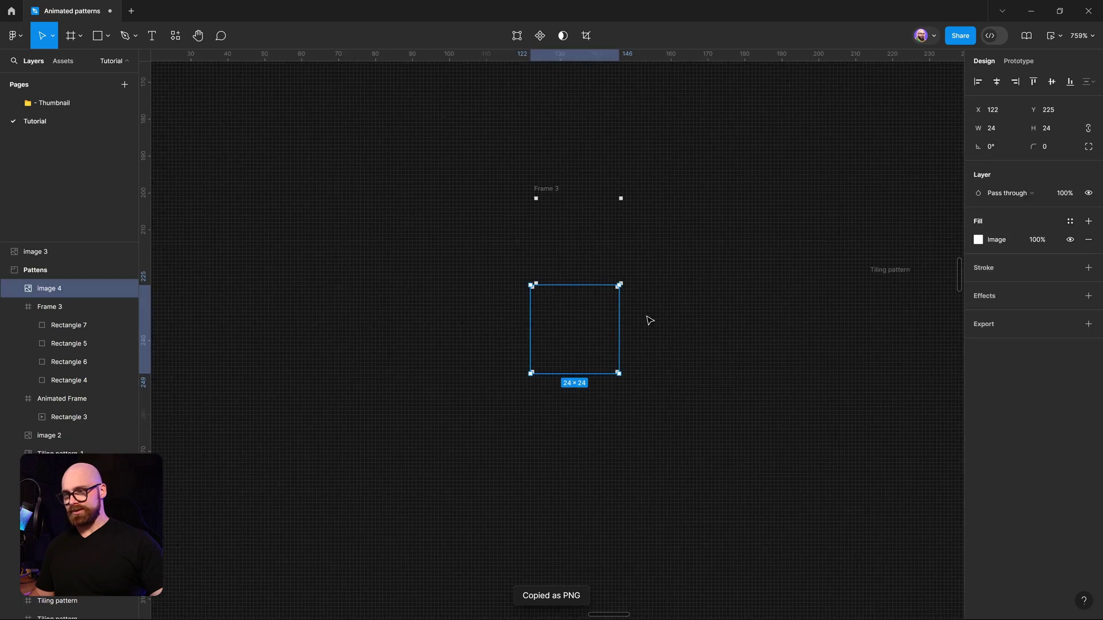
pyautogui.moveTo(611, 326); pyautogui.dragTo(471, 325)
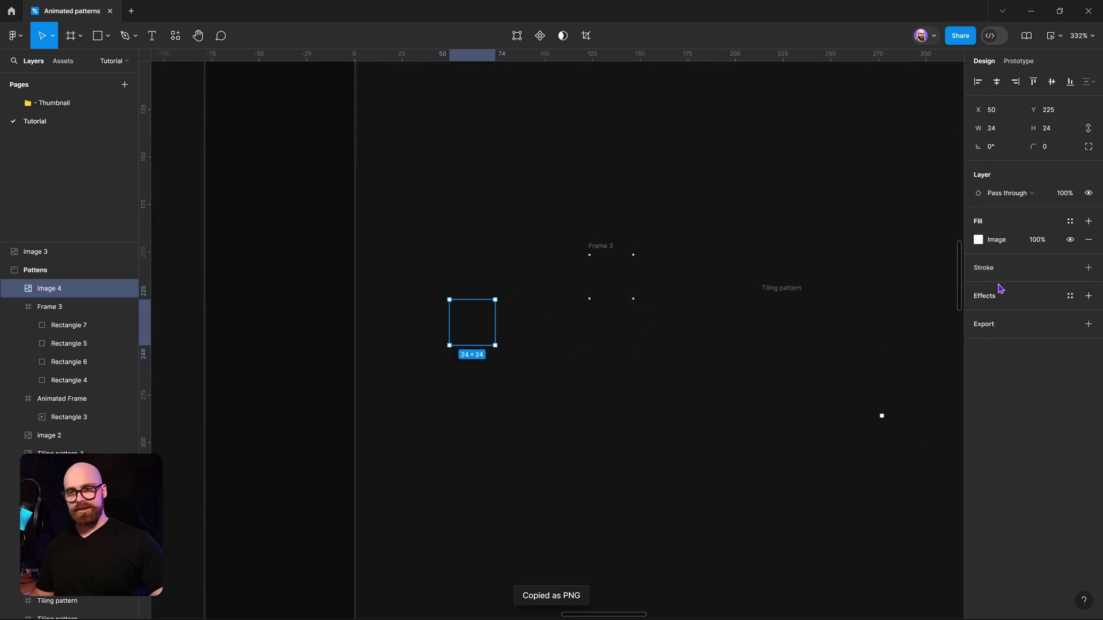
# - Change the new image's fill mode to Tile and enlarge it to 84 × 84
pyautogui.click(978, 239)
pyautogui.click(854, 292)
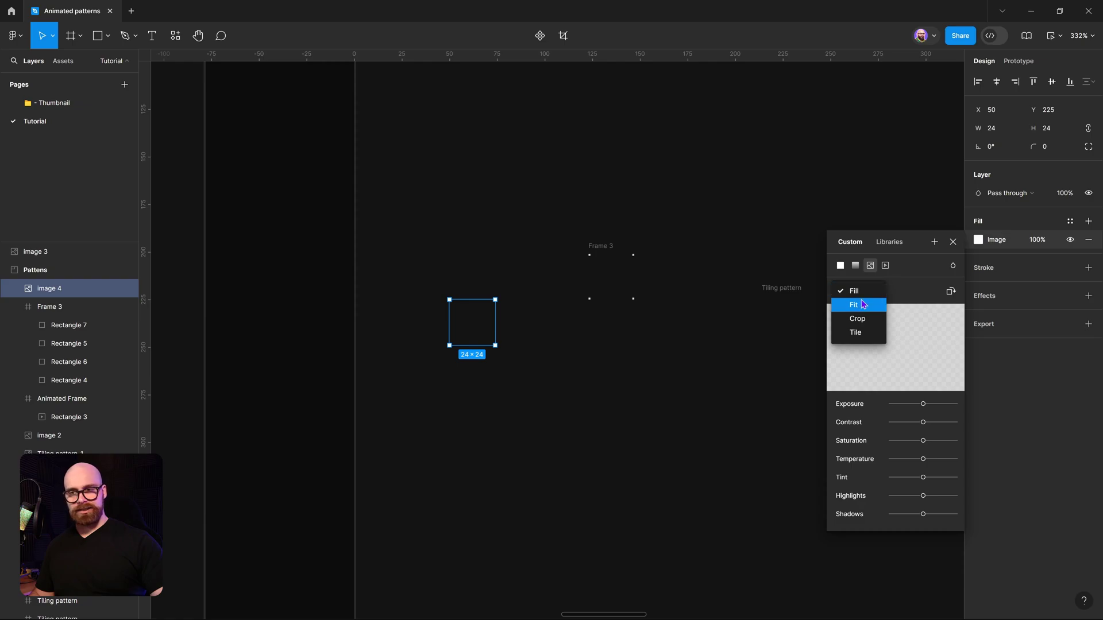
pyautogui.click(856, 333)
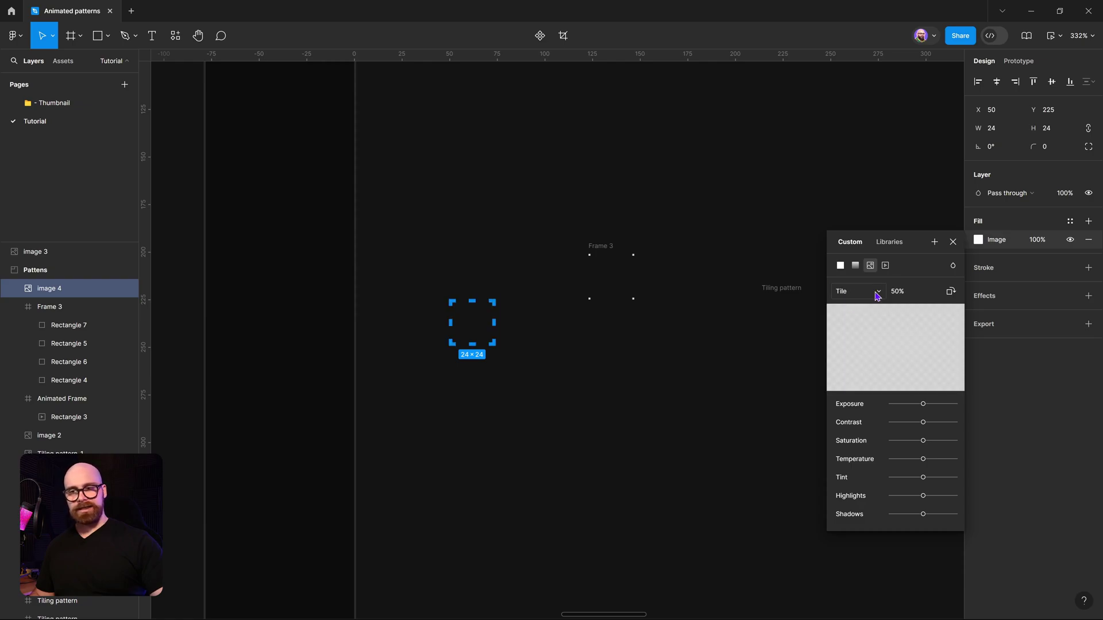
pyautogui.scroll(3, 463, 317)
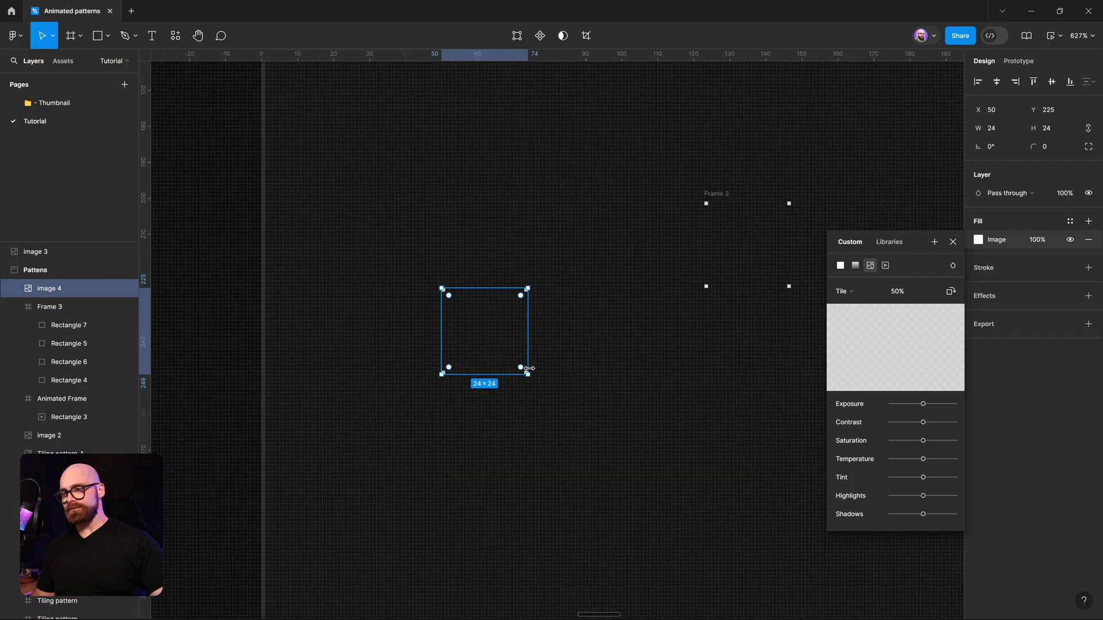
pyautogui.moveTo(541, 383); pyautogui.dragTo(731, 540)
# - Move the 84 × 84 tiled image out of the Pattens section to the canvas beside the larger dot pattern
pyautogui.scroll(-10, 712, 505)
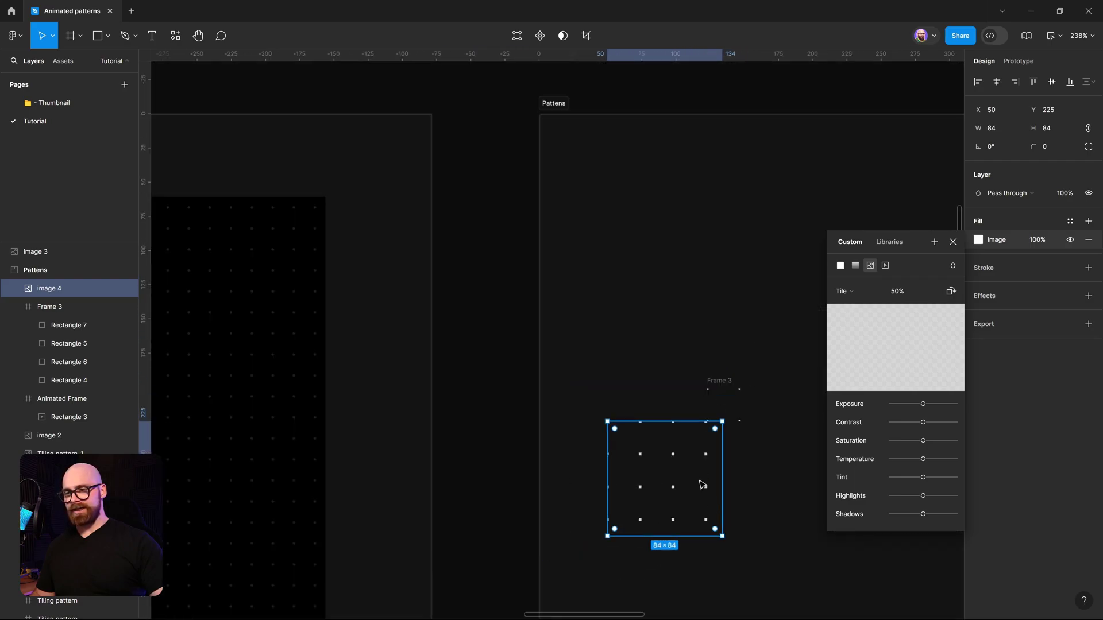
pyautogui.moveTo(689, 494); pyautogui.dragTo(364, 81)
pyautogui.click(510, 288)
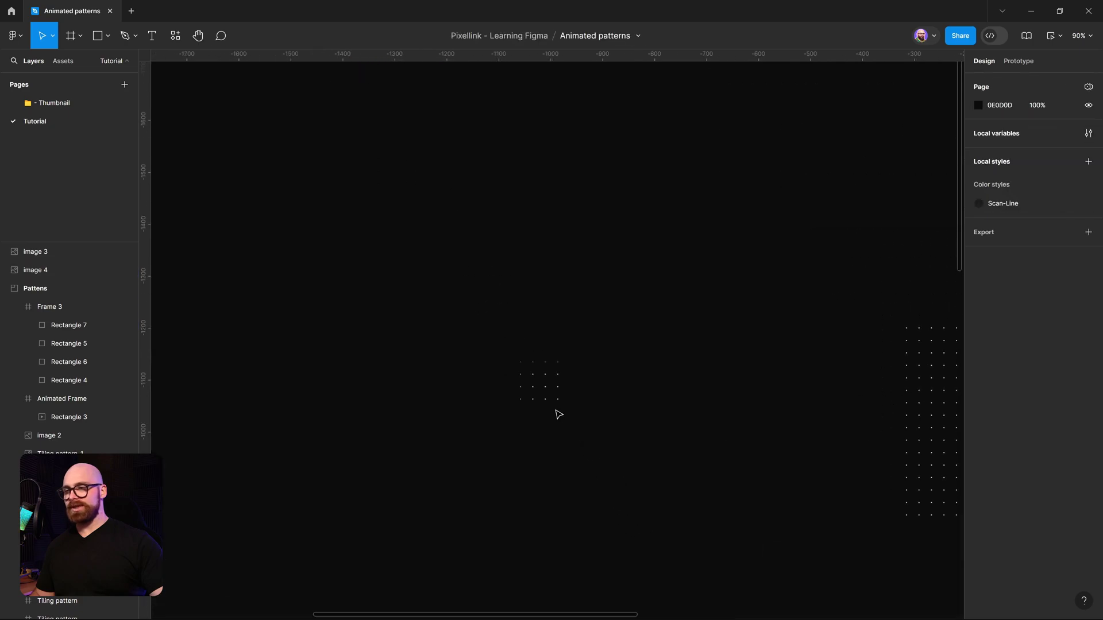
pyautogui.click(555, 401)
pyautogui.moveTo(542, 384); pyautogui.dragTo(722, 424)
pyautogui.click(795, 406)
pyautogui.moveTo(795, 406); pyautogui.dragTo(645, 285)
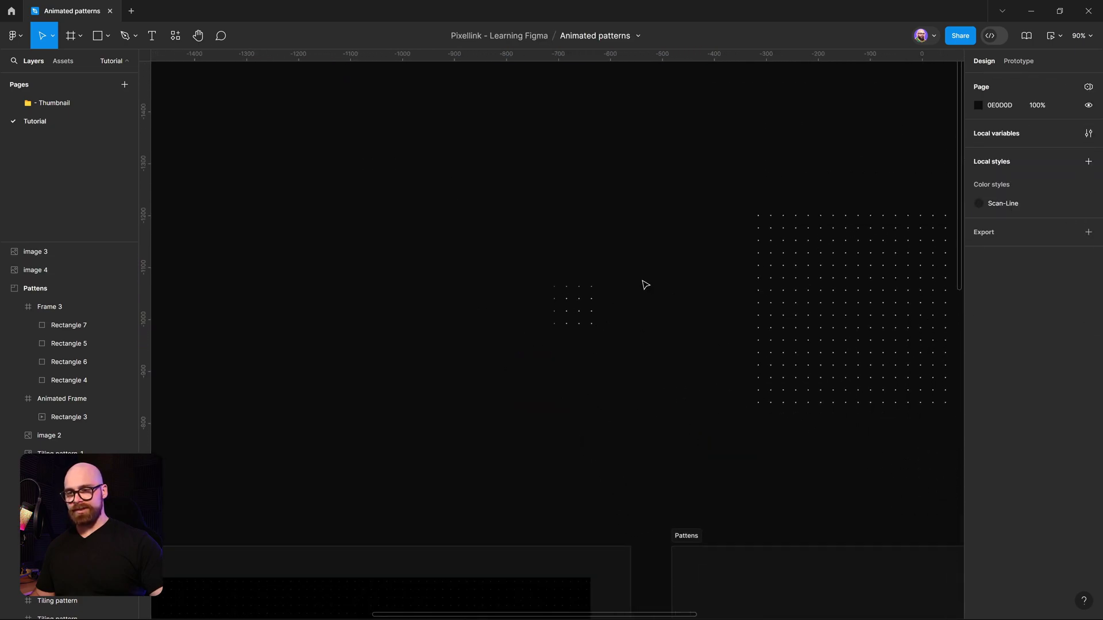
# - Try enlarging the small tiled image to 298 × 298, and undo the resize
pyautogui.scroll(5, 586, 327)
pyautogui.click(598, 335)
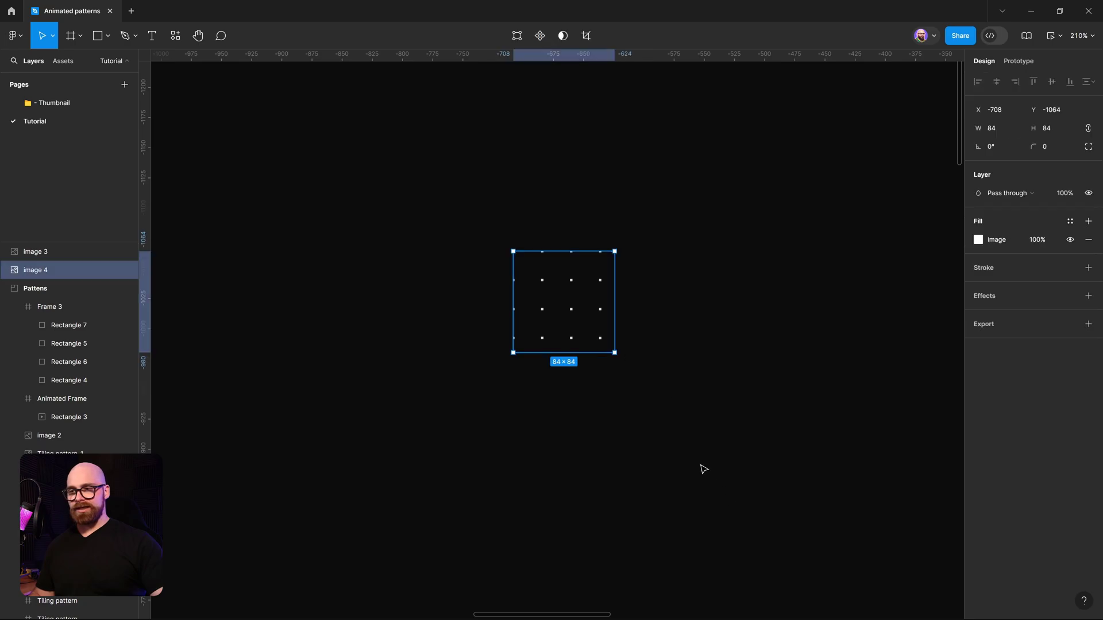
pyautogui.click(771, 426)
pyautogui.click(600, 331)
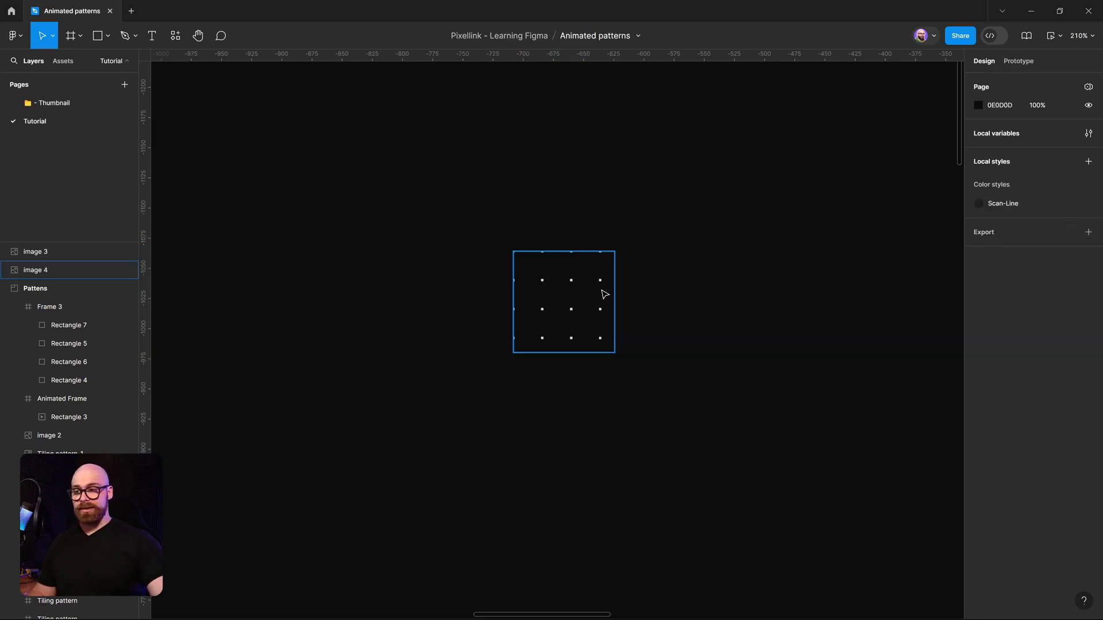
pyautogui.moveTo(615, 355); pyautogui.dragTo(835, 606)
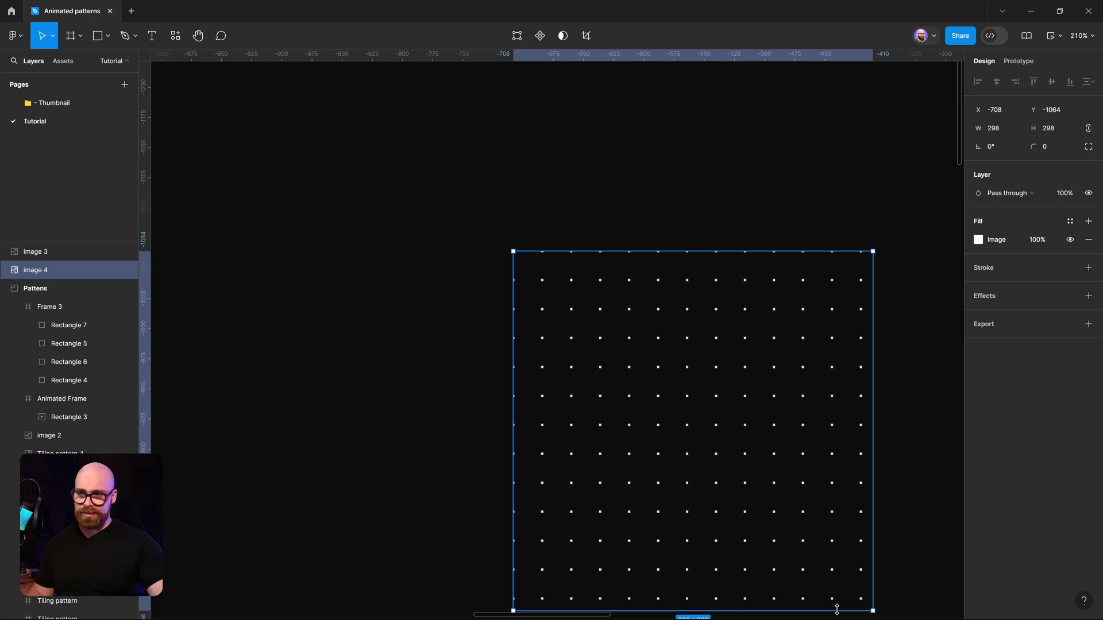
pyautogui.hotkey('ctrl', 'z')
# - Set the small tiled image's width and height to 24 and move it to X -639, Y -1062
pyautogui.click(1007, 131)
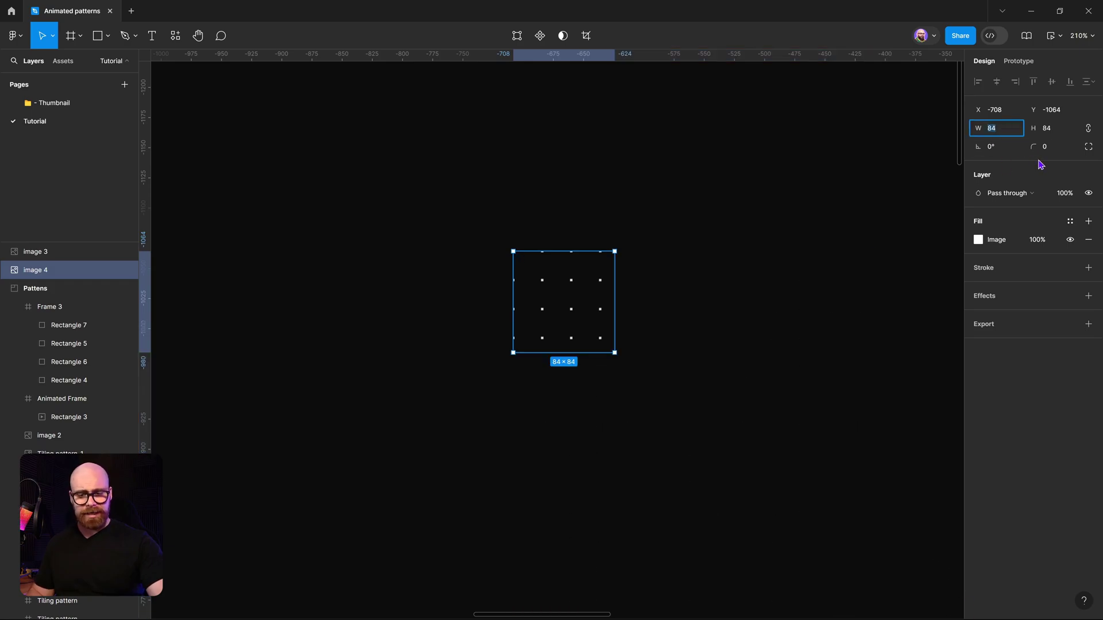
pyautogui.write('24')
pyautogui.press('Return')
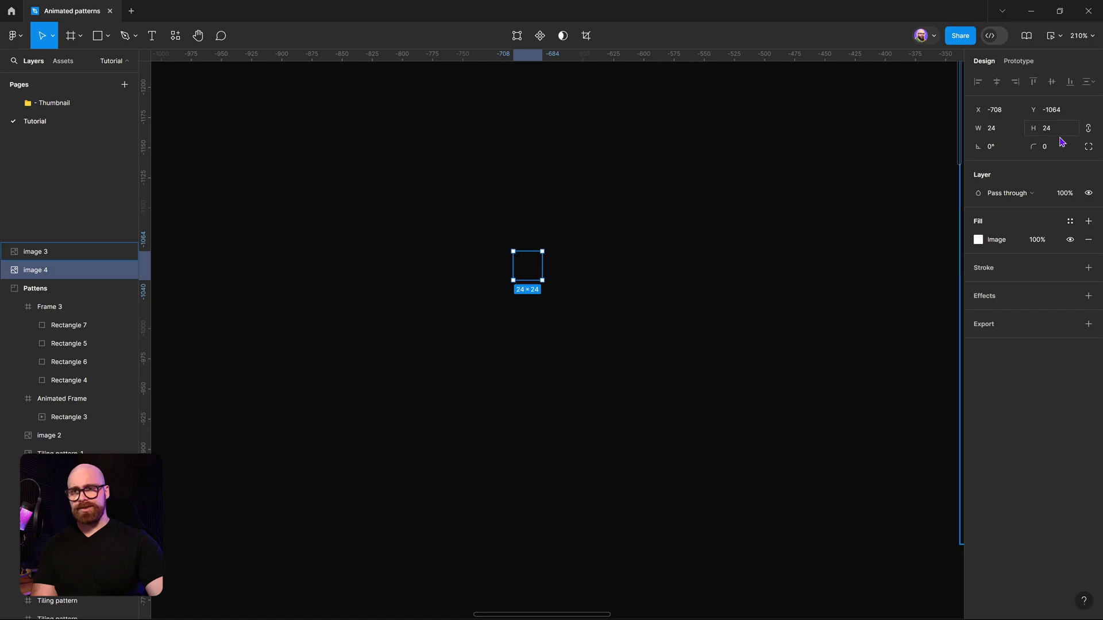
pyautogui.click(685, 243)
pyautogui.moveTo(514, 287); pyautogui.dragTo(617, 278)
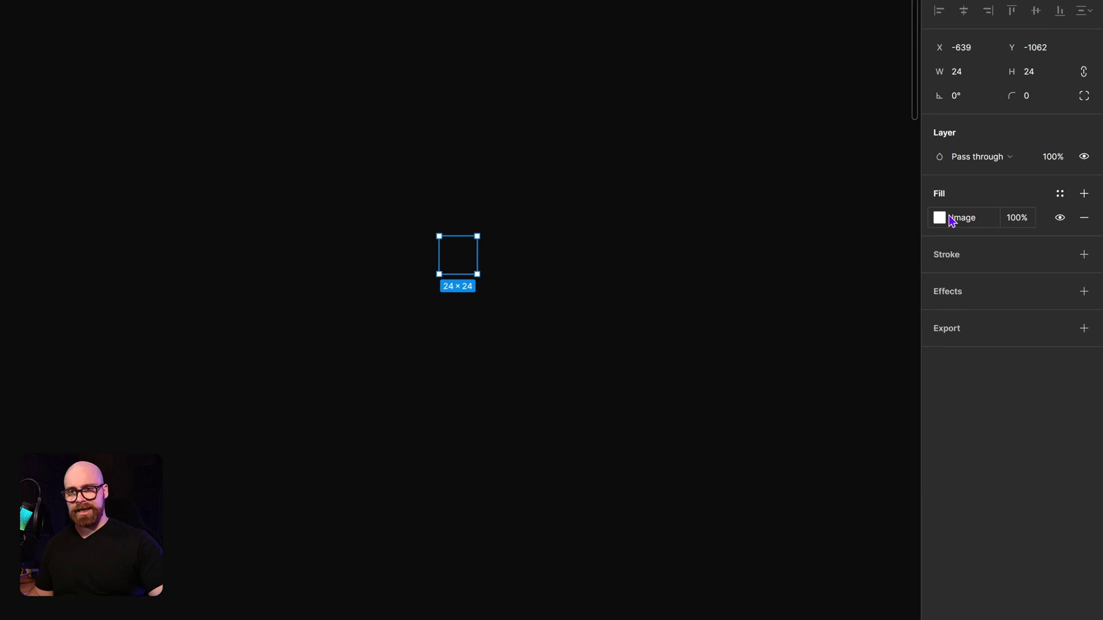
# - Save the image's tile fill as a color style named Tilling-Bots-Texture
pyautogui.click(978, 240)
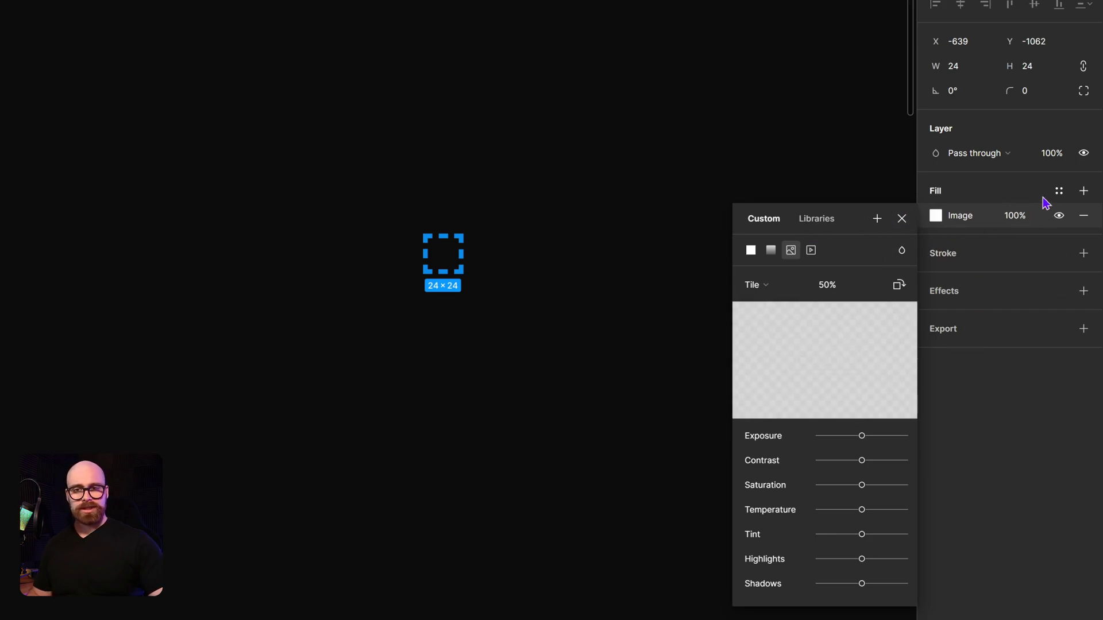
pyautogui.click(1059, 195)
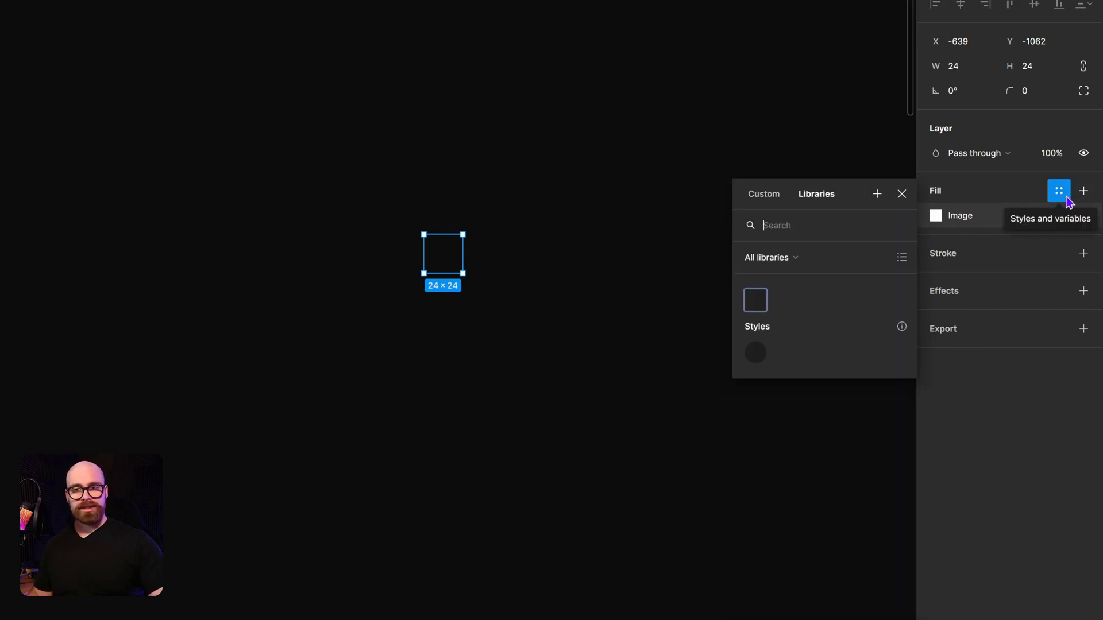
pyautogui.click(879, 196)
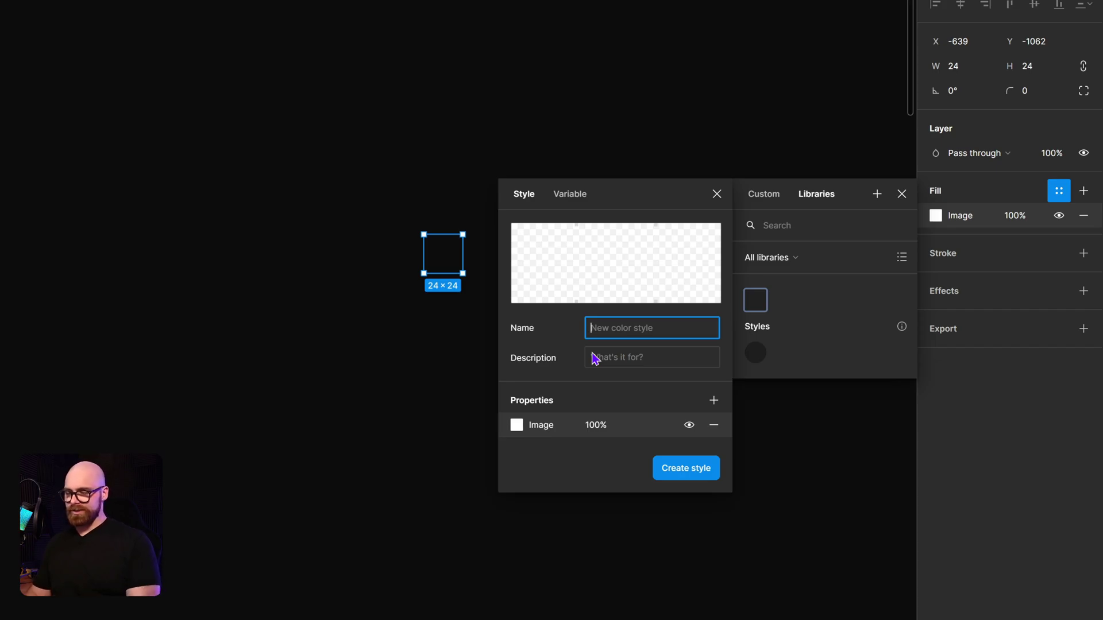
pyautogui.write('Tilling-Bots-Texture')
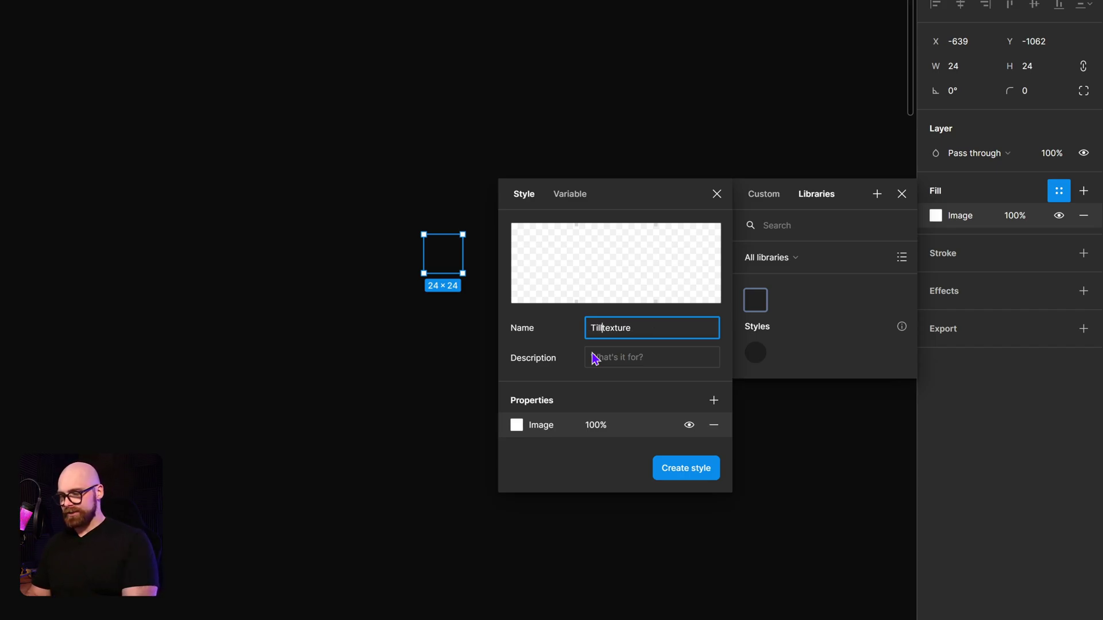
pyautogui.press('Return')
pyautogui.press('Escape')
pyautogui.click(465, 248)
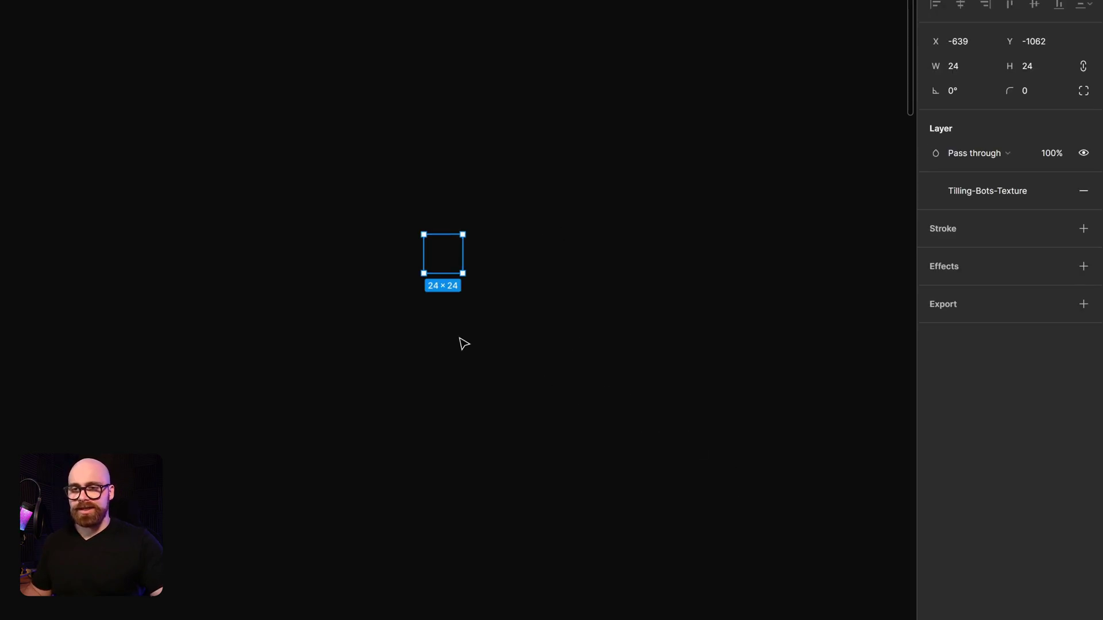
# - Try replacing the Slides frame's fills with the Brand color from the libraries
pyautogui.scroll(-5, 532, 374)
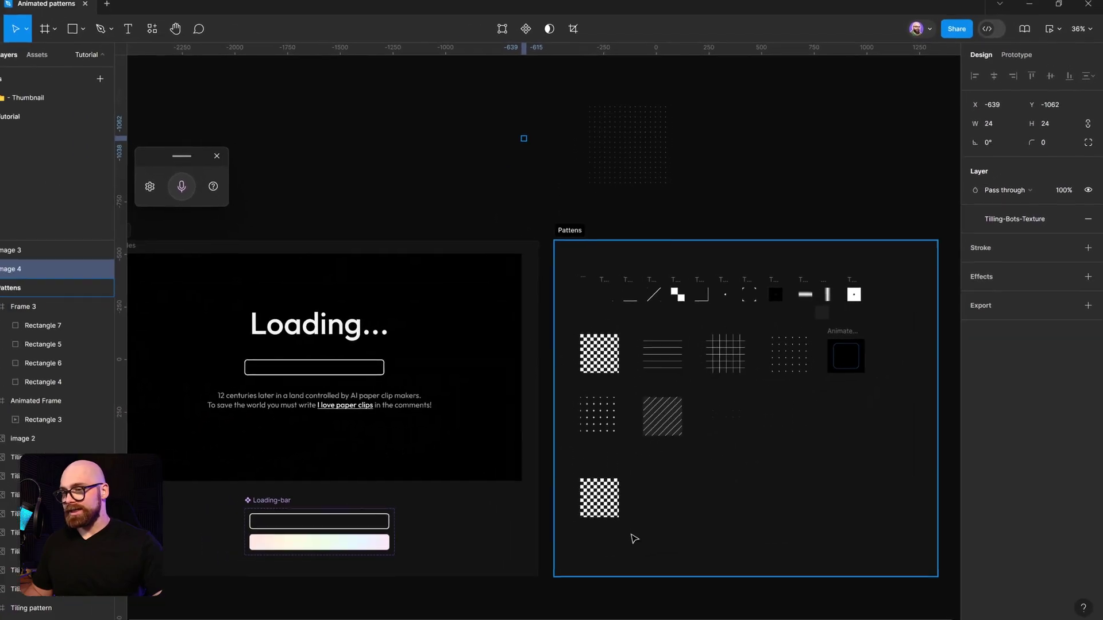
pyautogui.click(479, 331)
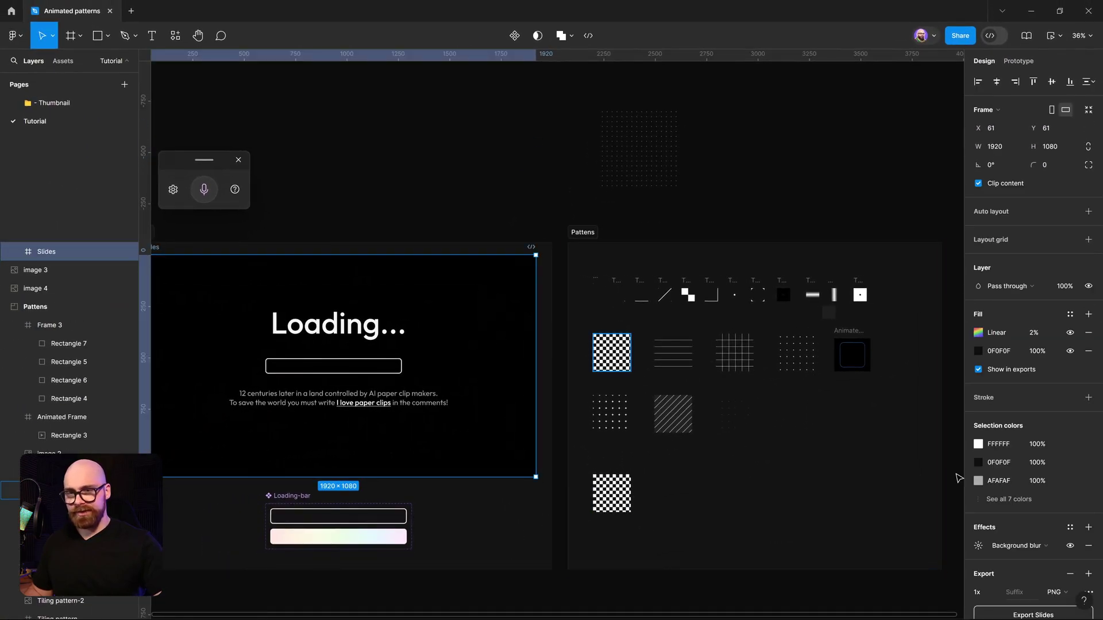
pyautogui.click(1070, 315)
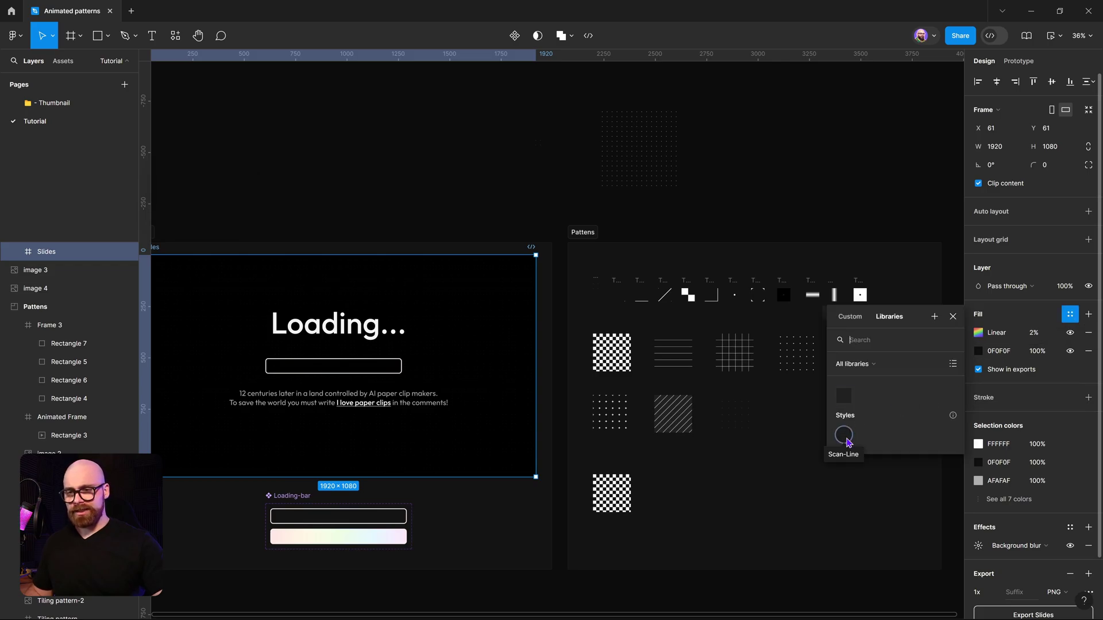
pyautogui.click(844, 397)
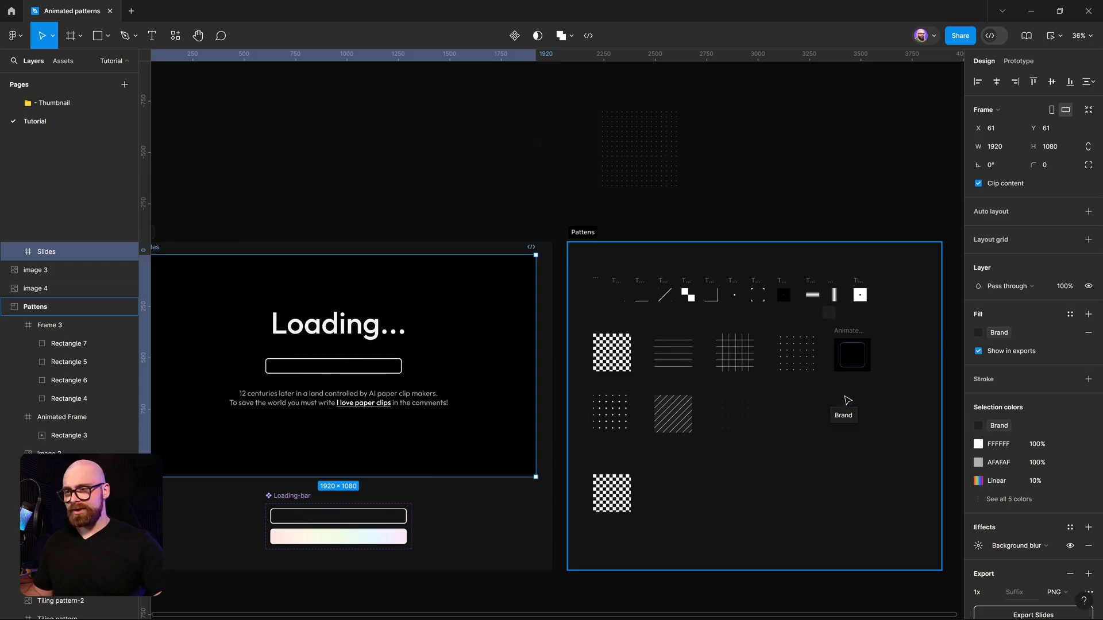
# - Draw a 466 × 466 rectangle on the empty canvas above the DEMO section and apply the Tilling-Bots-Texture style to its fill
pyautogui.click(315, 162)
pyautogui.scroll(3, 309, 133)
pyautogui.hscroll(-3, 309, 133)
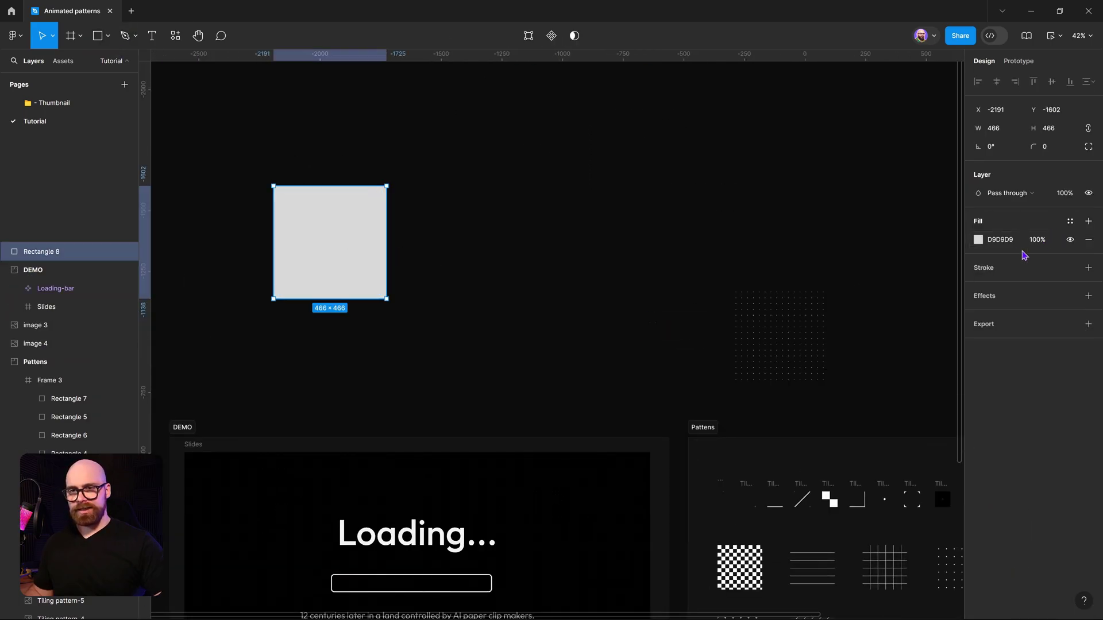
pyautogui.click(1070, 223)
pyautogui.click(865, 343)
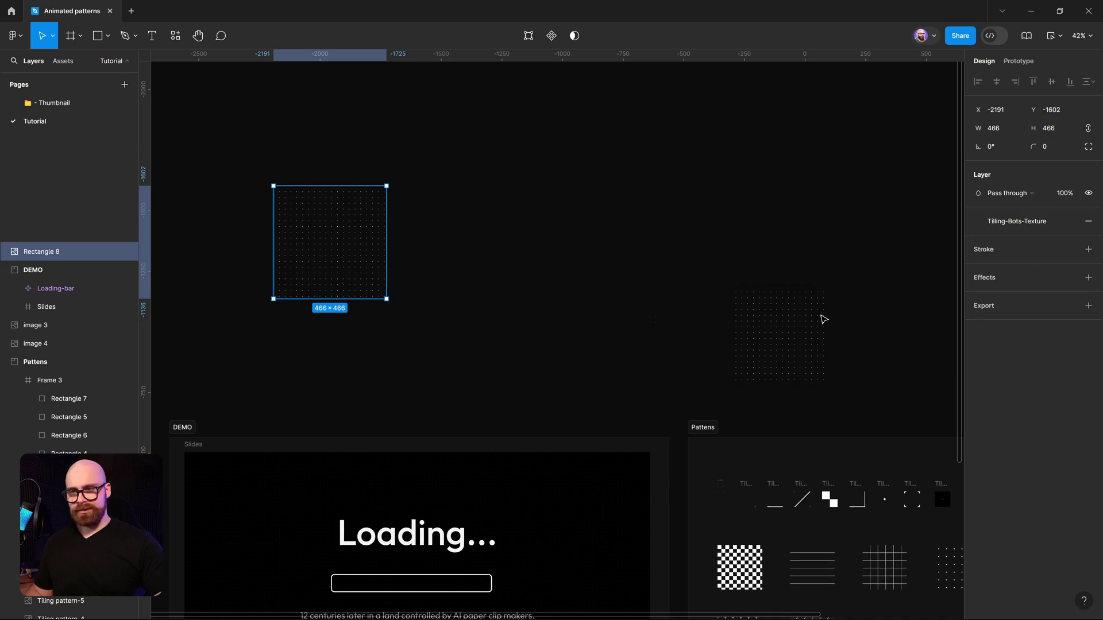
# - Move the dotted rectangle to X -1081, Y -1356 and resize it to 391 × 391
pyautogui.click(533, 306)
pyautogui.moveTo(357, 256); pyautogui.dragTo(645, 338)
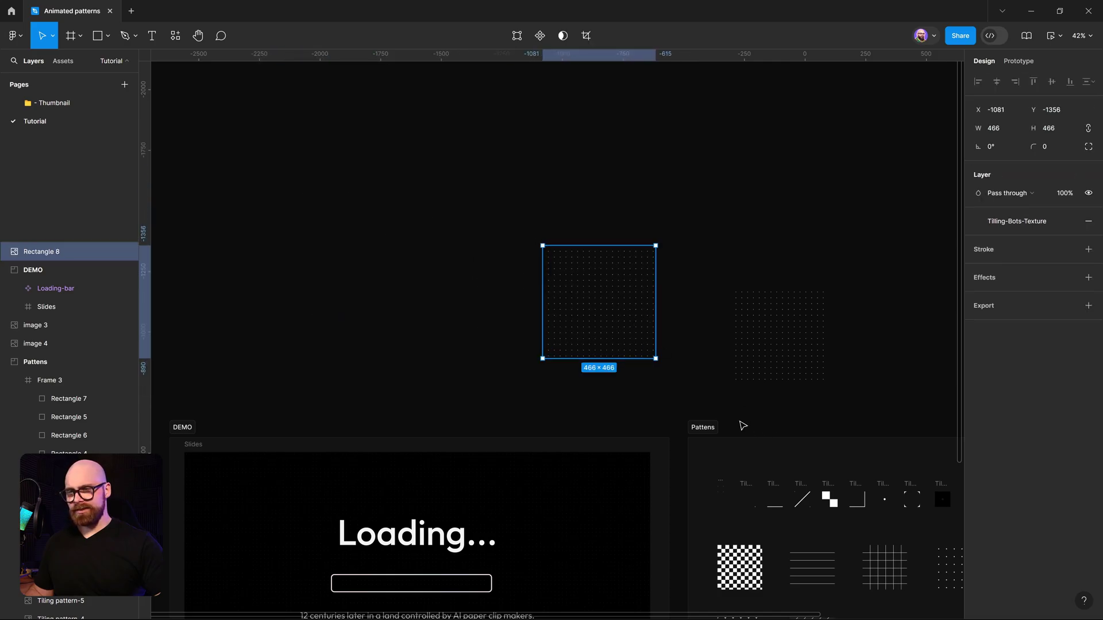
pyautogui.scroll(5, 632, 351)
pyautogui.scroll(1, 632, 352)
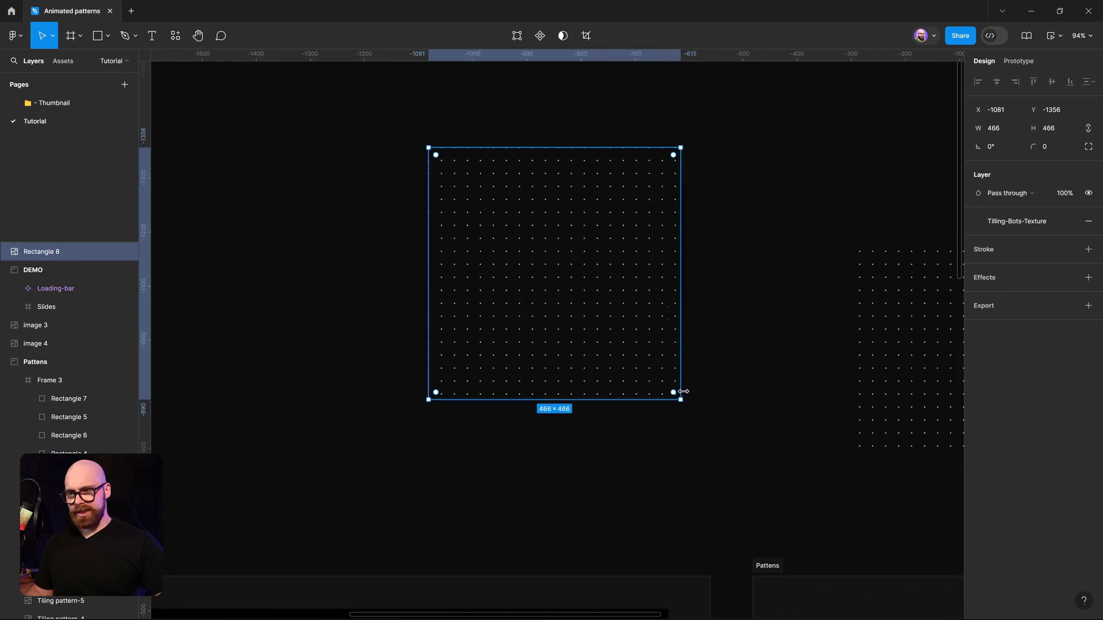
pyautogui.moveTo(680, 400); pyautogui.dragTo(640, 359)
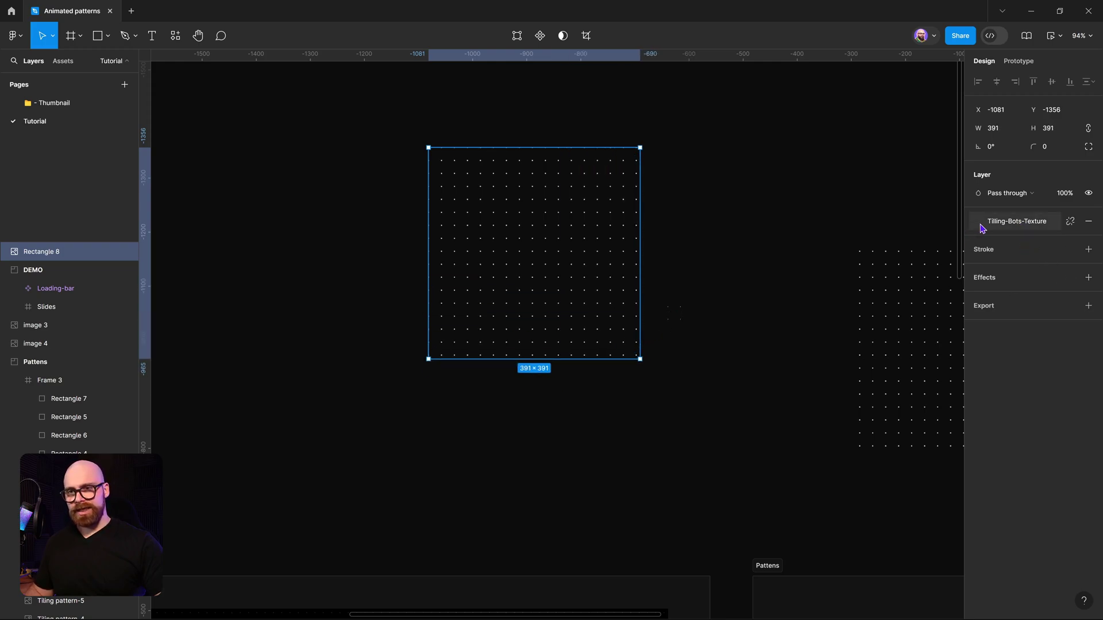
# - Edit the Tilling-Bots-Texture style to add a solid 000000 fill and place it beneath the image fill
pyautogui.click(1013, 223)
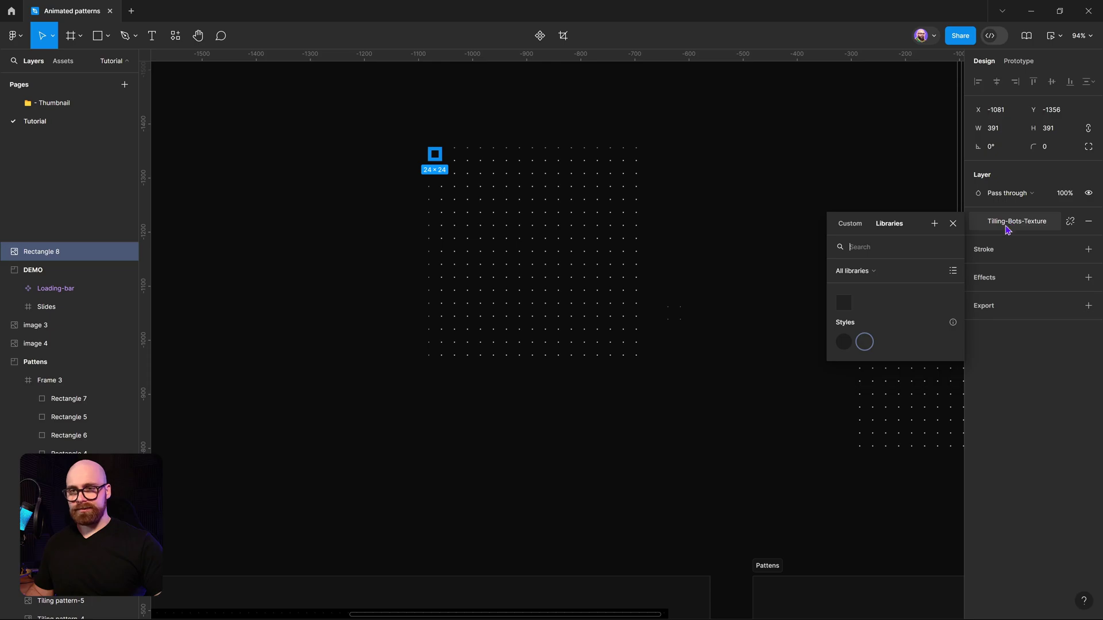
pyautogui.rightClick(867, 348)
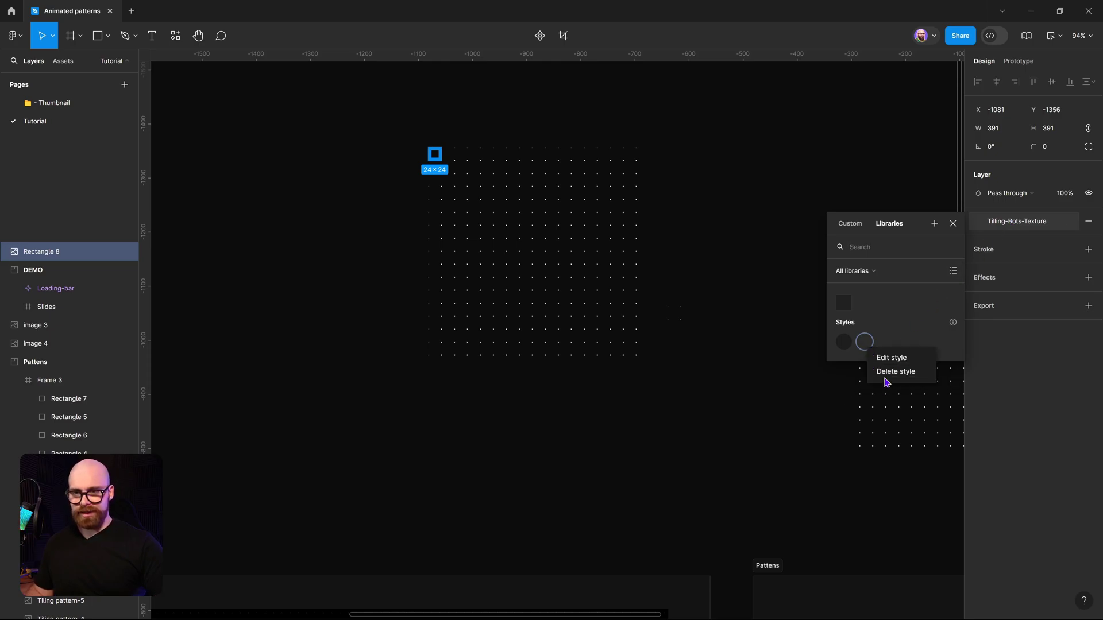
pyautogui.click(910, 359)
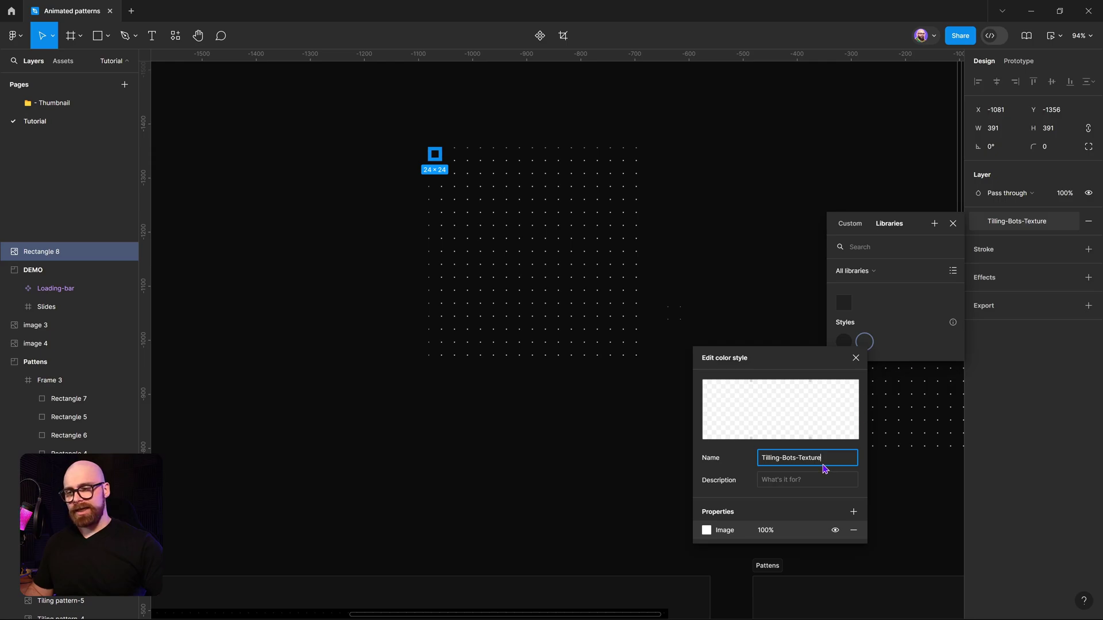
pyautogui.click(854, 512)
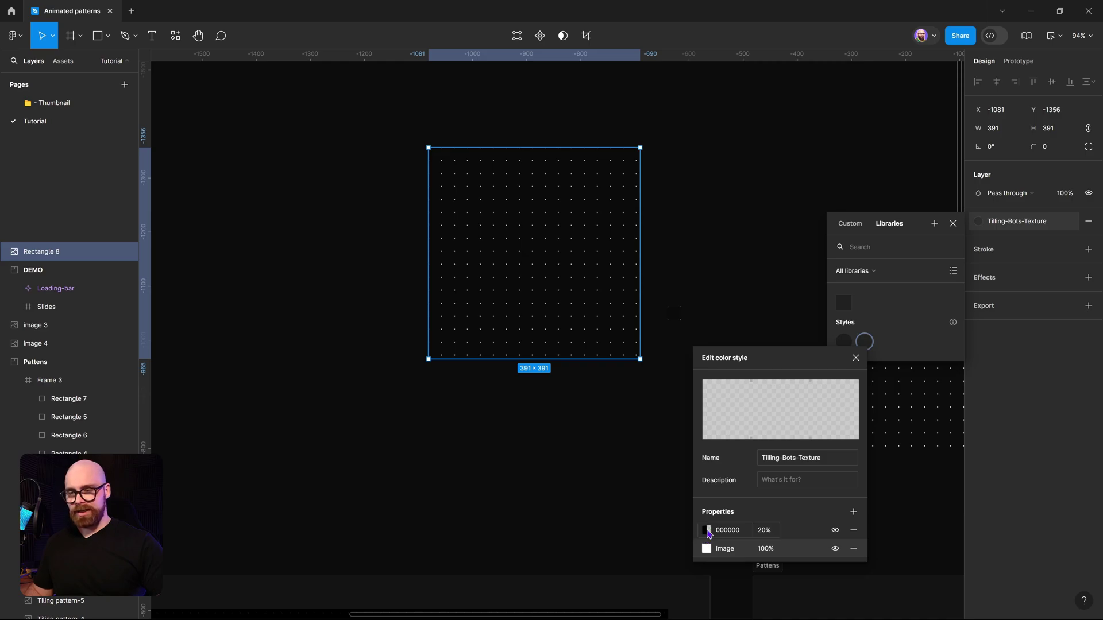
pyautogui.moveTo(700, 527); pyautogui.dragTo(710, 557)
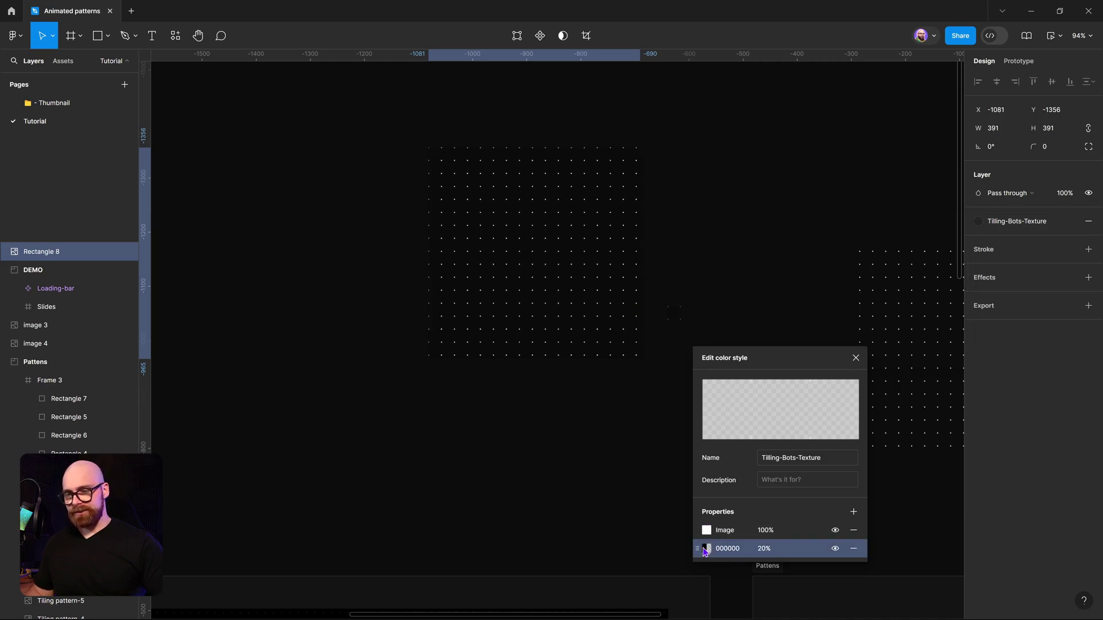
# - Set the opacity of the style's solid 000000 fill to 100% and finish editing the style
pyautogui.click(706, 548)
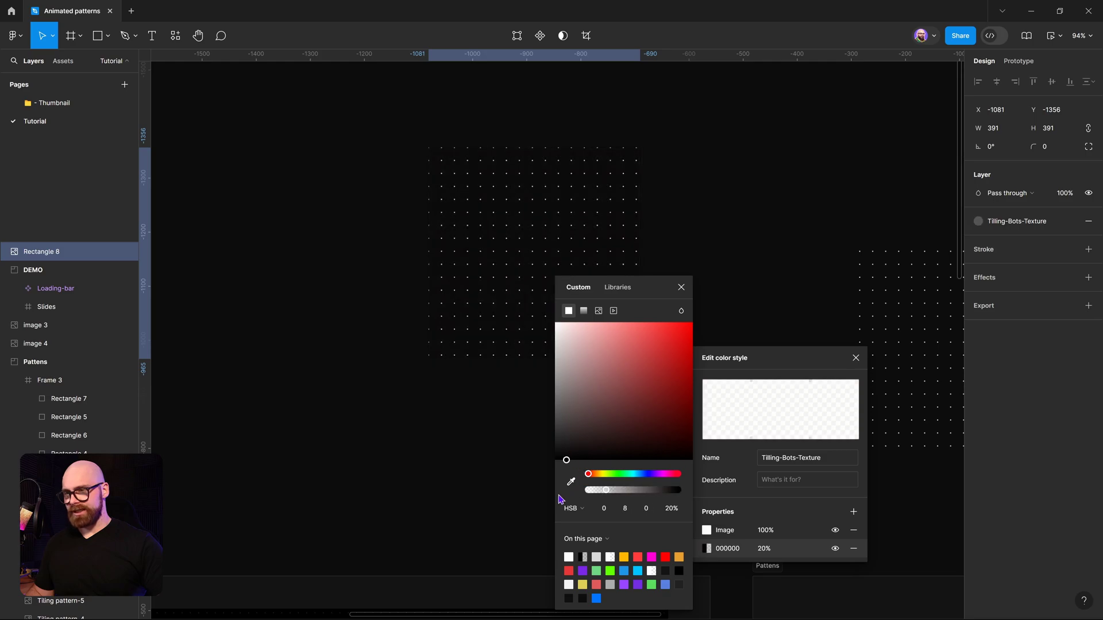
pyautogui.moveTo(560, 498); pyautogui.dragTo(513, 509)
pyautogui.click(764, 549)
pyautogui.write('100')
pyautogui.press('Return')
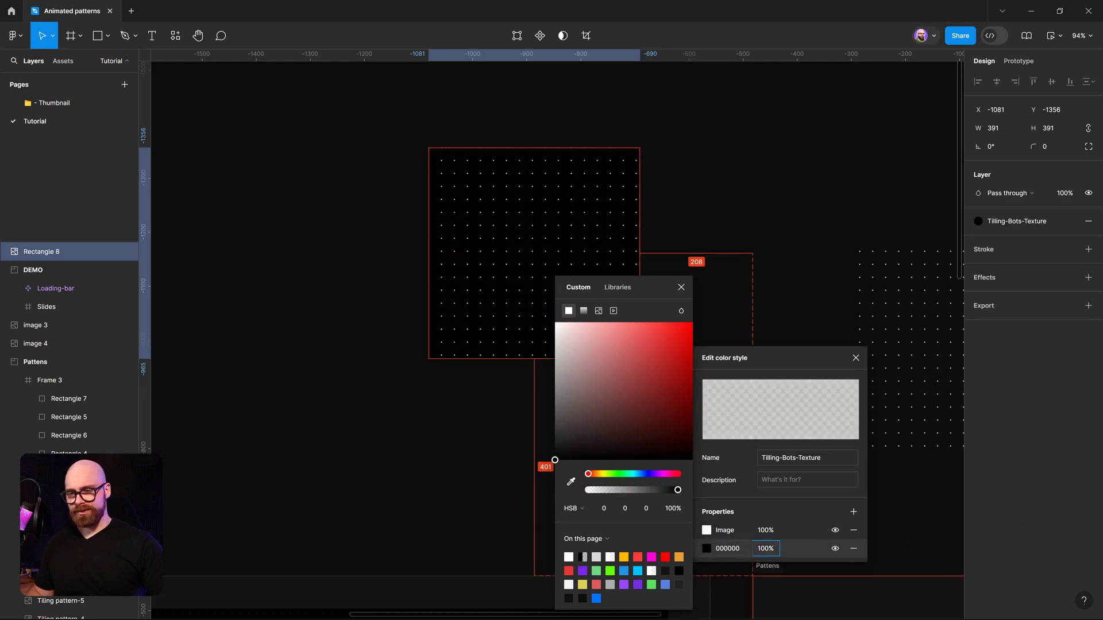
pyautogui.press('Escape')
pyautogui.click(470, 247)
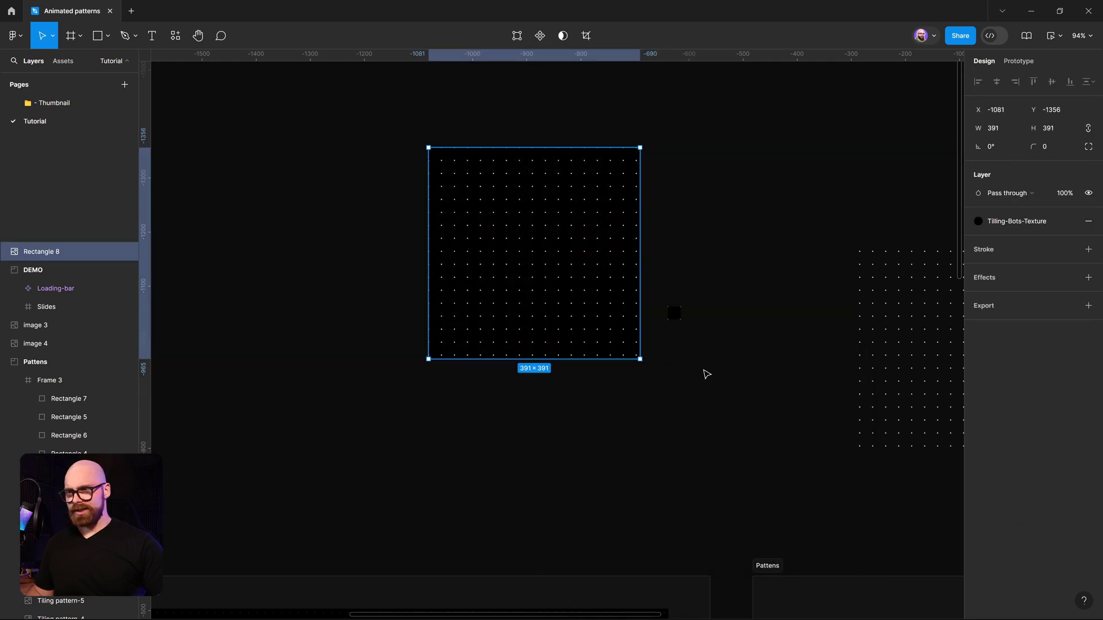
pyautogui.click(736, 332)
pyautogui.click(571, 266)
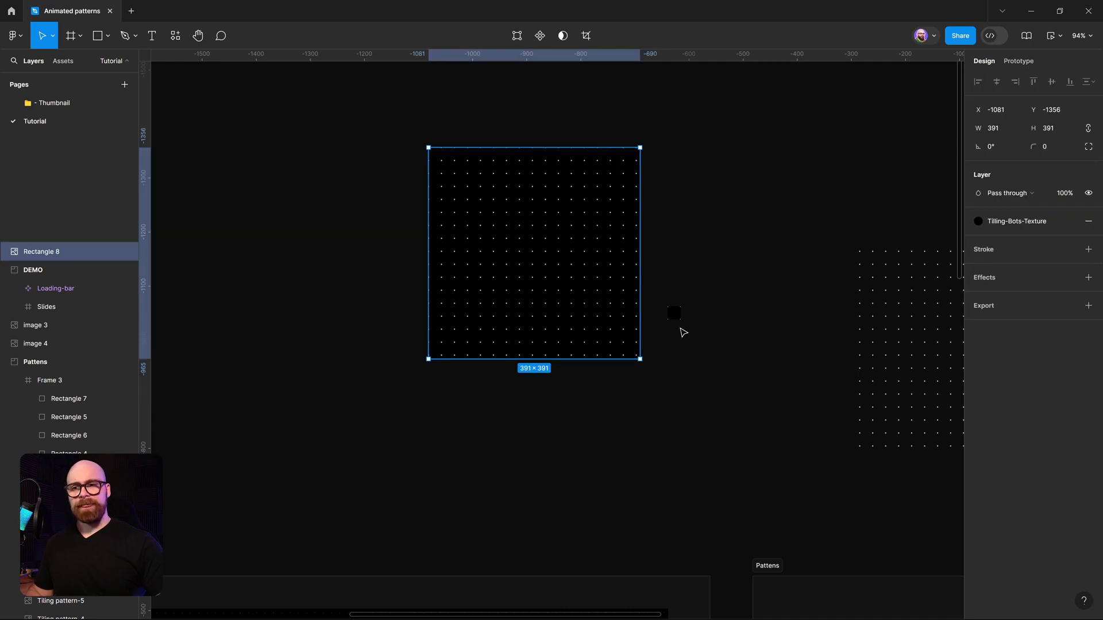
# - Resize the dotted rectangle with the black background to 294 × 294
pyautogui.hscroll(1, 683, 334)
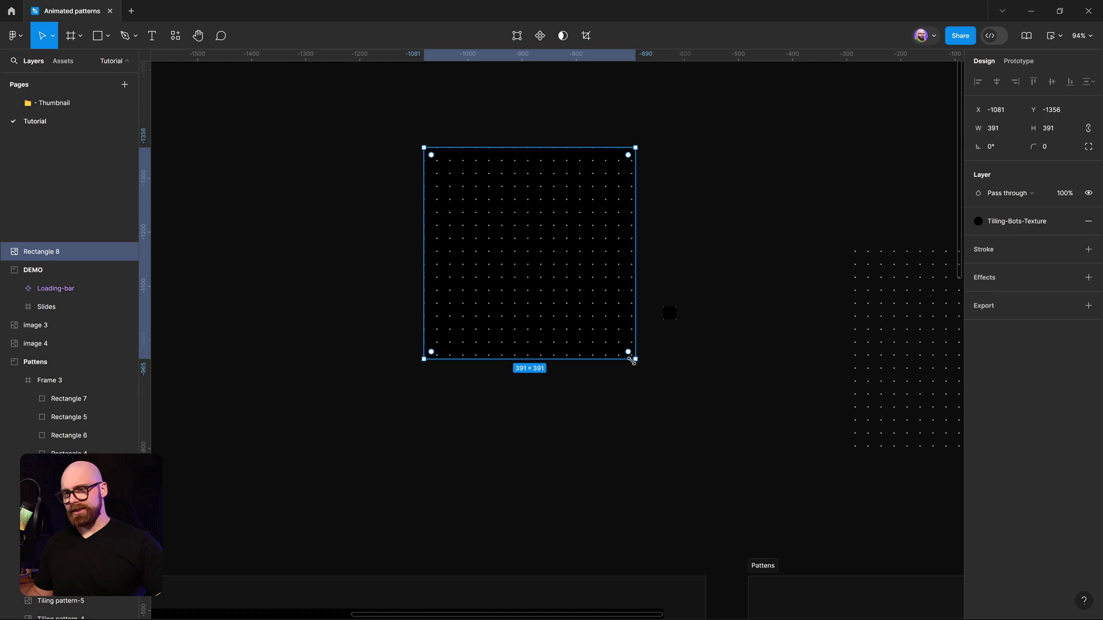
pyautogui.moveTo(632, 361); pyautogui.dragTo(549, 346)
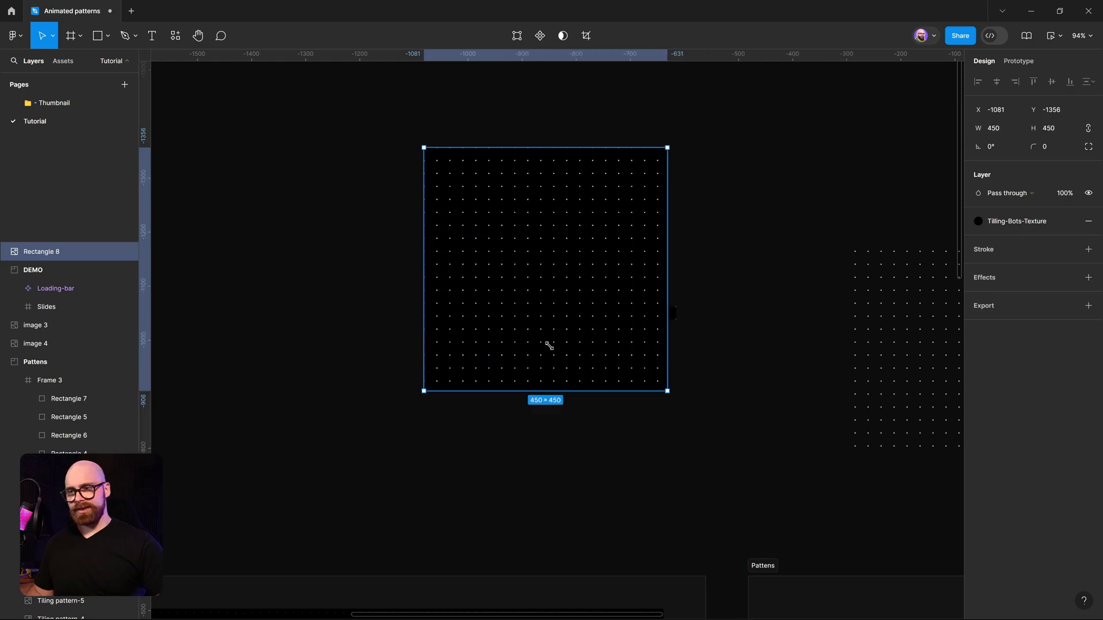
pyautogui.hotkey('ctrl', 'z')
# - Edit the Tilling-Bots-Texture local style, replacing its black background fill with the Brand color from the libraries
pyautogui.click(757, 308)
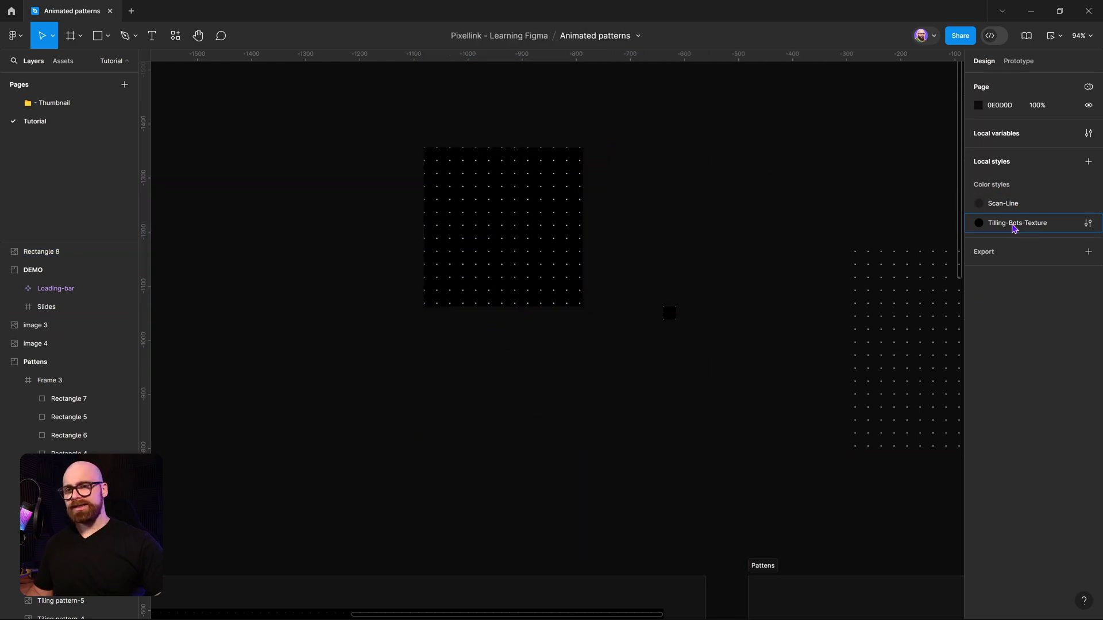
pyautogui.click(1087, 224)
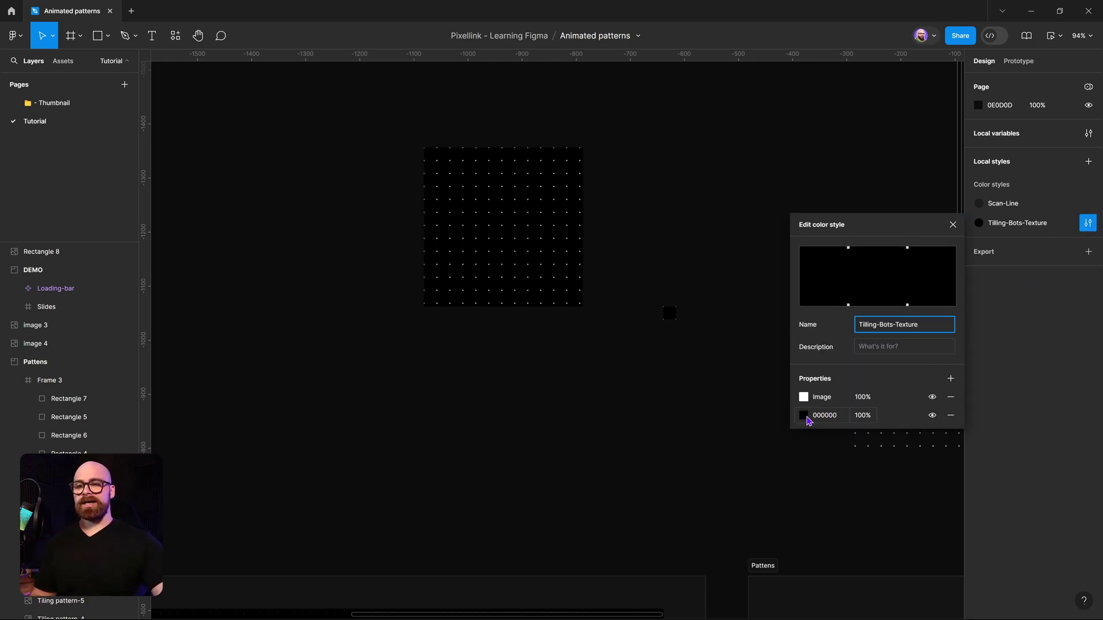
pyautogui.click(805, 416)
pyautogui.click(712, 293)
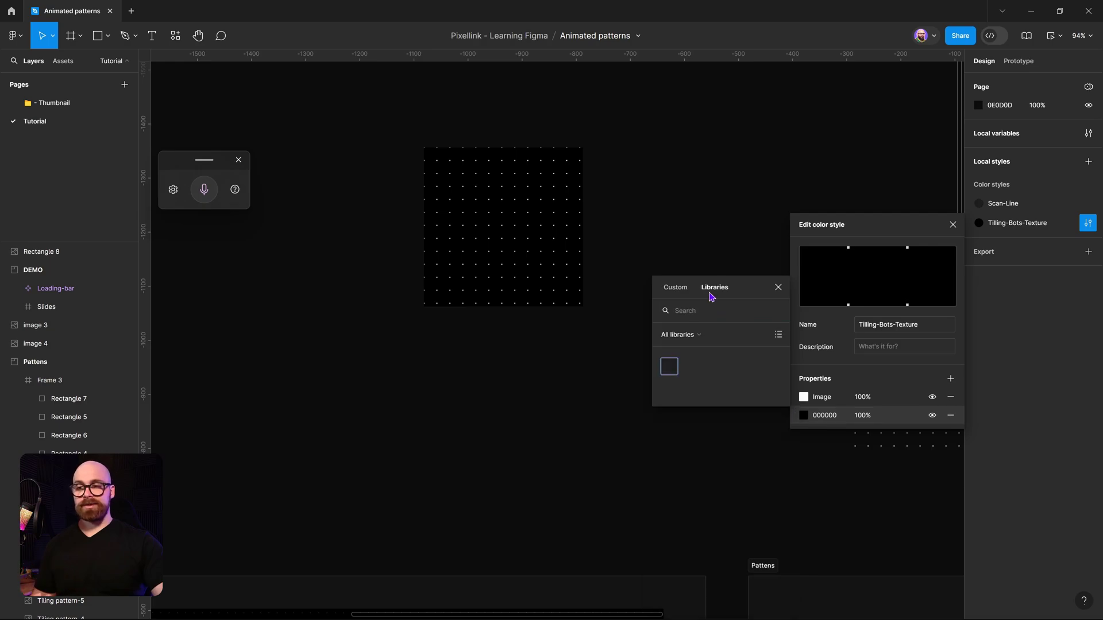
pyautogui.click(671, 377)
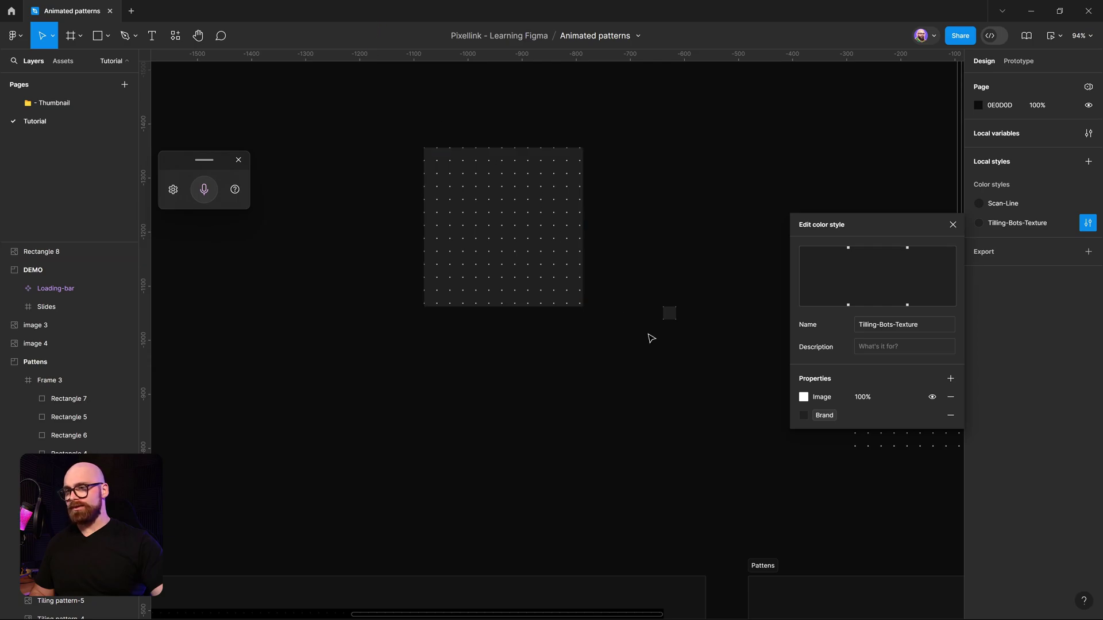
# - Resize the dotted rectangle to 287 × 210 and move it to X -1089, Y -1331
pyautogui.click(541, 212)
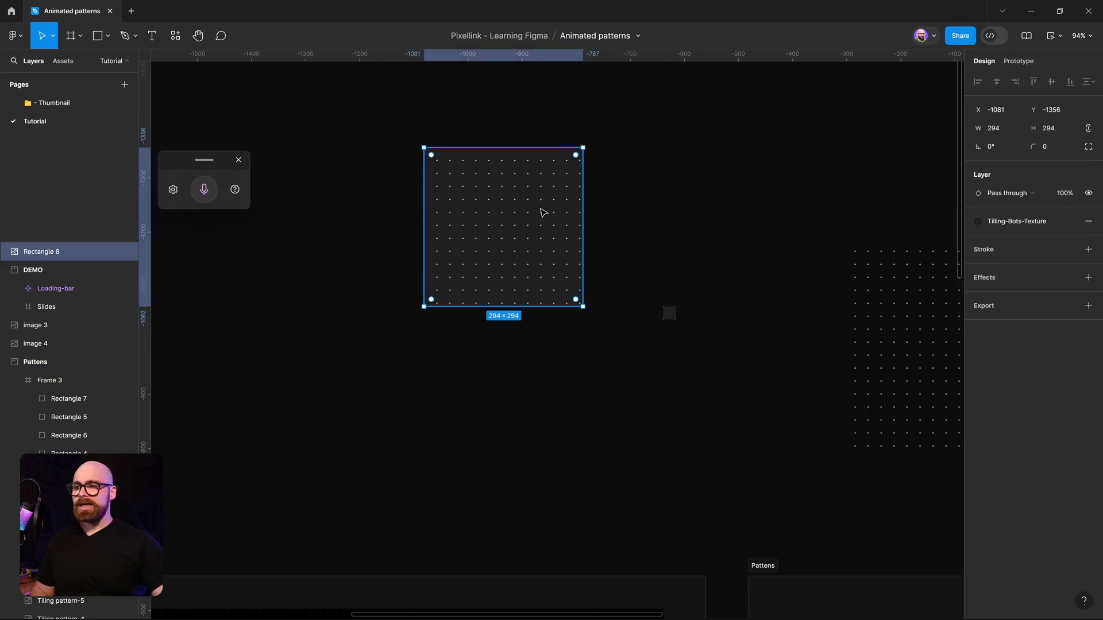
pyautogui.moveTo(582, 307); pyautogui.dragTo(579, 262)
pyautogui.click(770, 260)
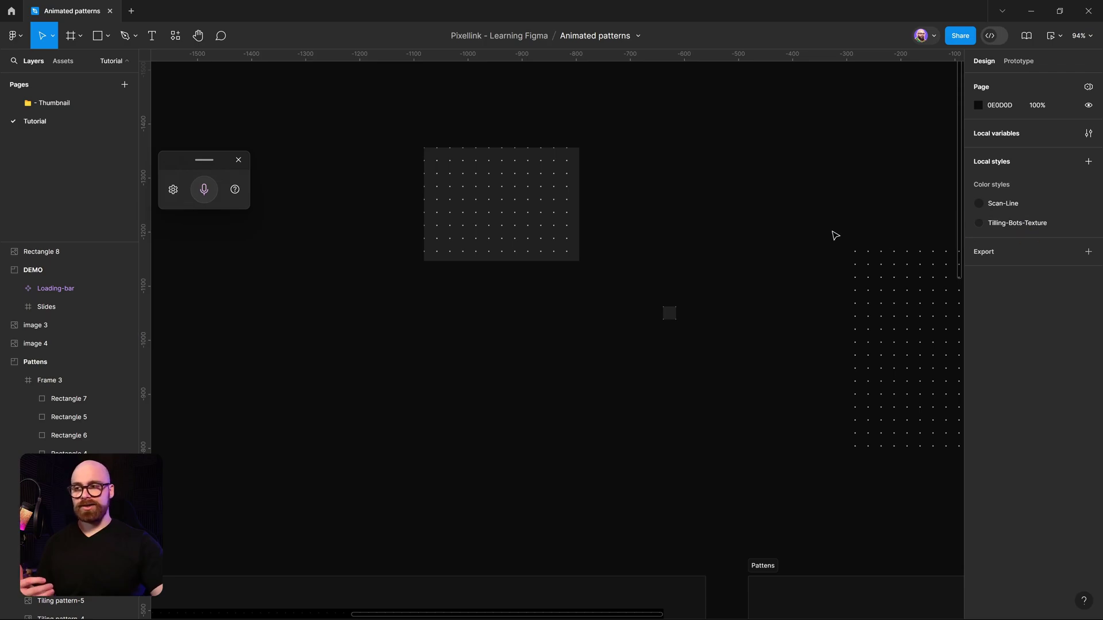
pyautogui.click(478, 224)
pyautogui.moveTo(478, 224); pyautogui.dragTo(473, 237)
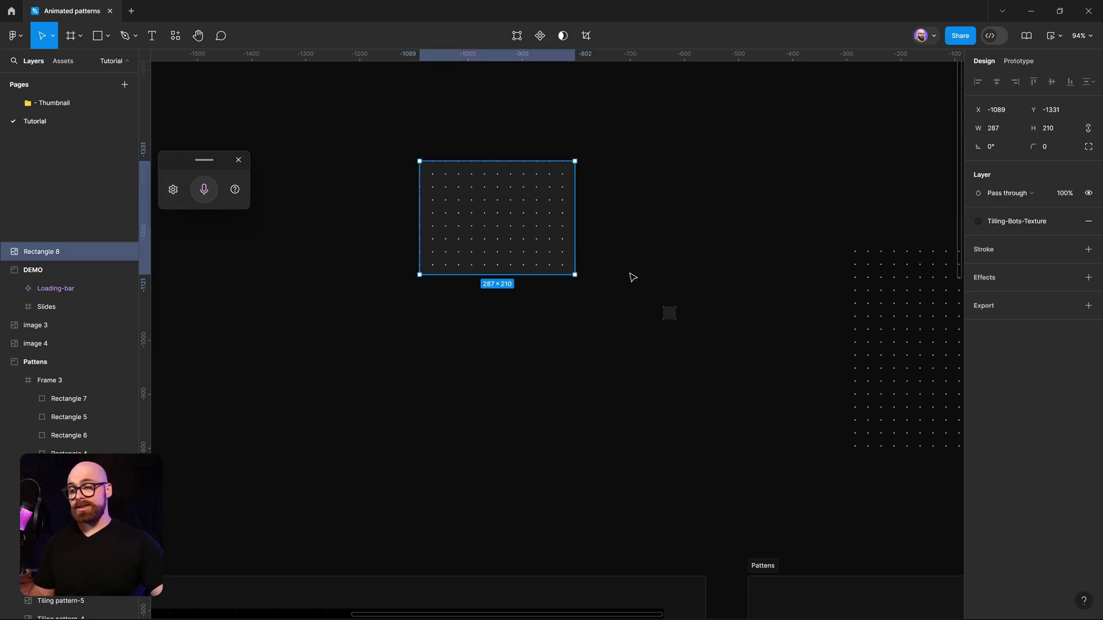
pyautogui.click(723, 318)
pyautogui.press('Tab')
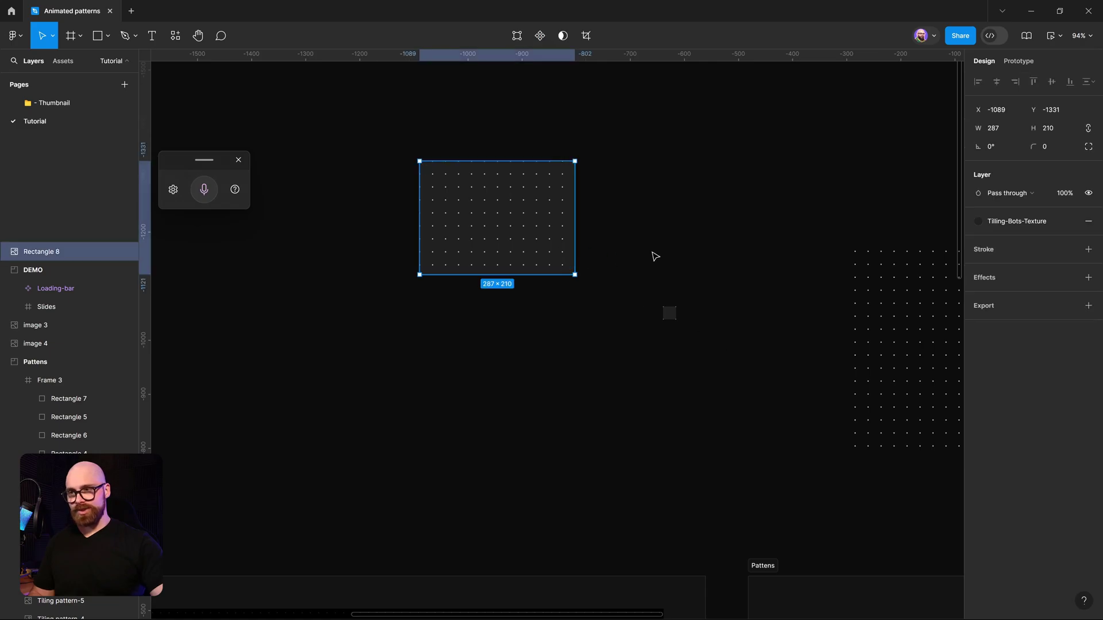
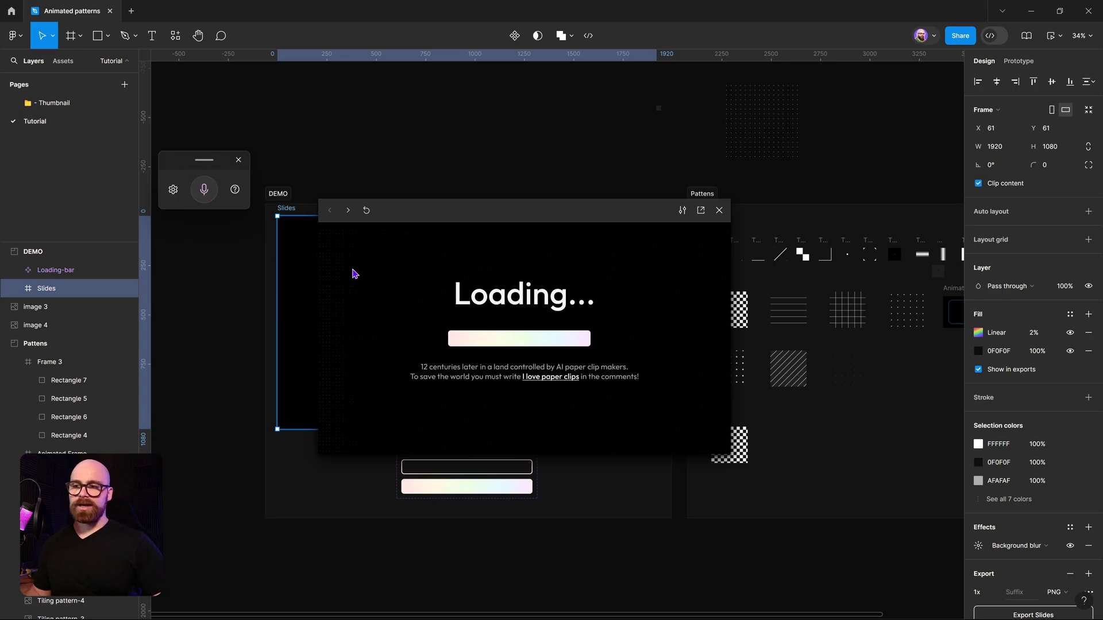
# - Close the Slides prototype preview and select the large dot pattern image above the Pattens section for a closer look
pyautogui.click(718, 210)
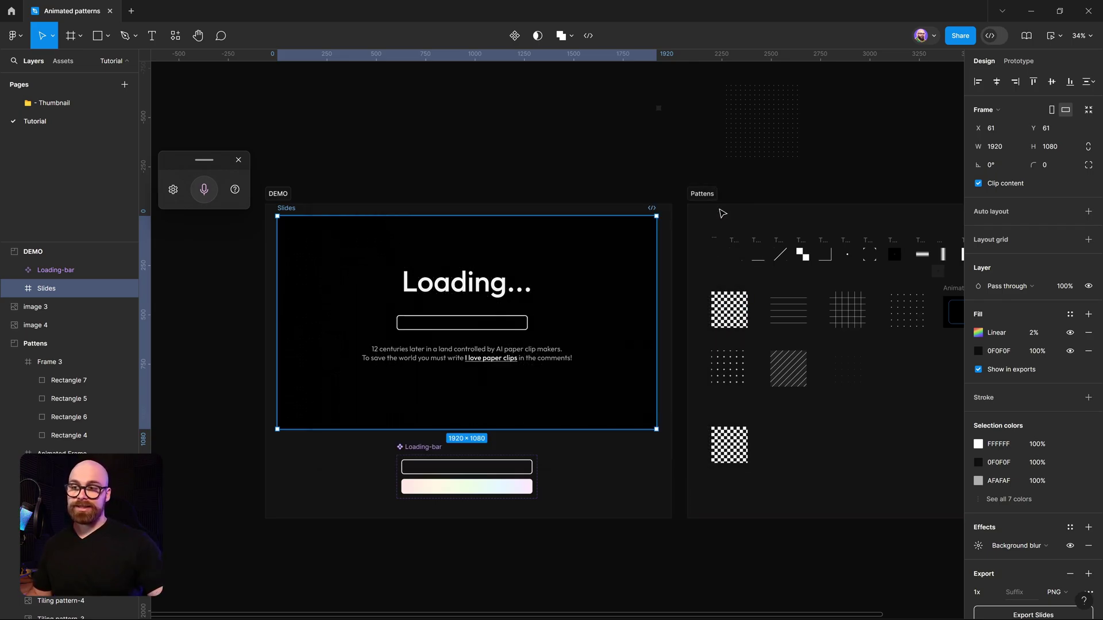
pyautogui.click(766, 154)
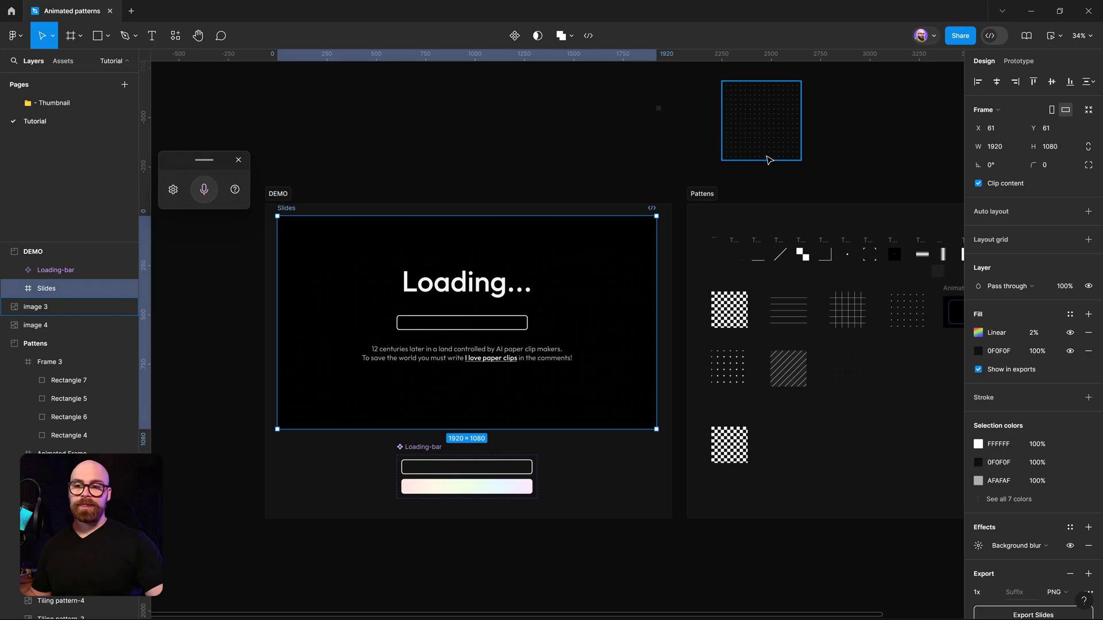
pyautogui.hscroll(5, 831, 162)
pyautogui.scroll(5, 552, 172)
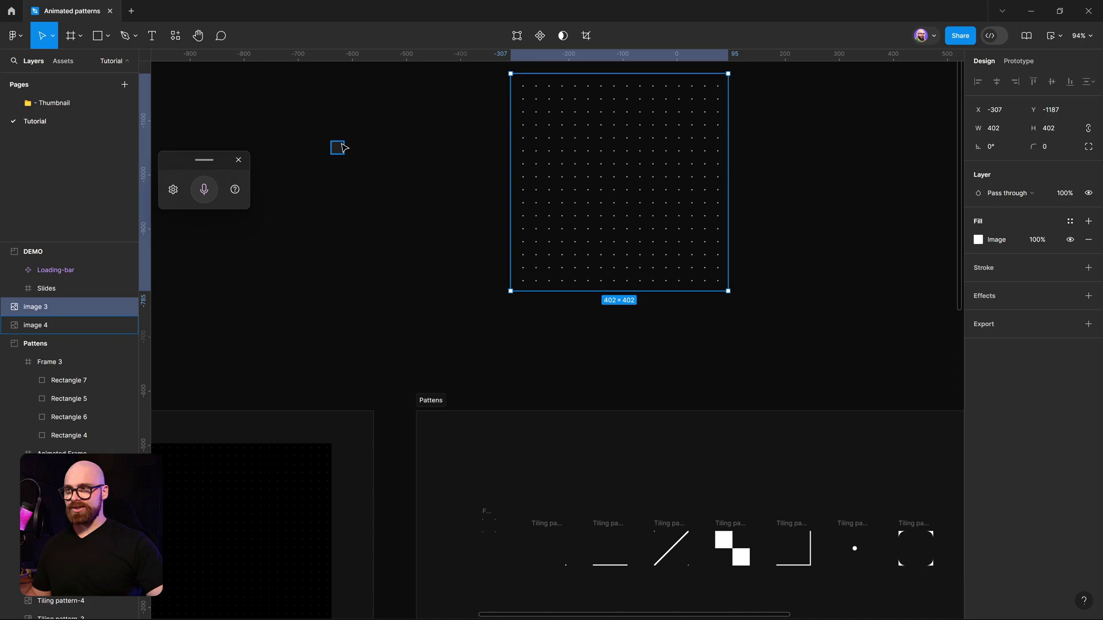
# - Delete Frame 3, the small dot tile frame at the start of the tile row in the Pattens section
pyautogui.scroll(-5, 368, 152)
pyautogui.scroll(5, 652, 339)
pyautogui.scroll(-3, 678, 402)
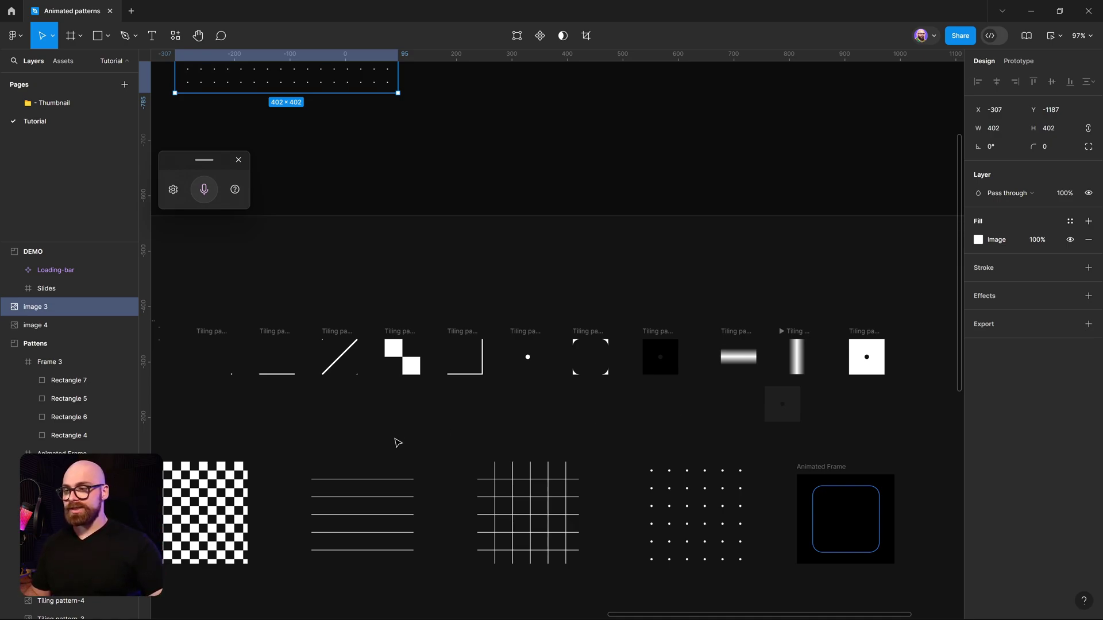
pyautogui.hscroll(-3, 492, 454)
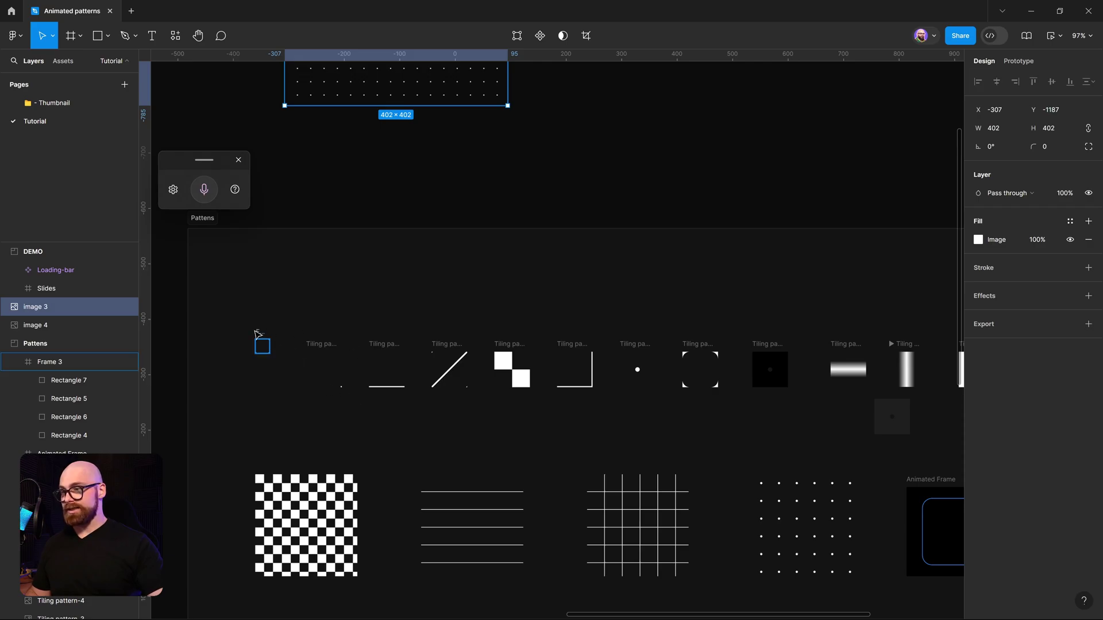
pyautogui.moveTo(257, 334); pyautogui.dragTo(277, 361)
pyautogui.press('Delete')
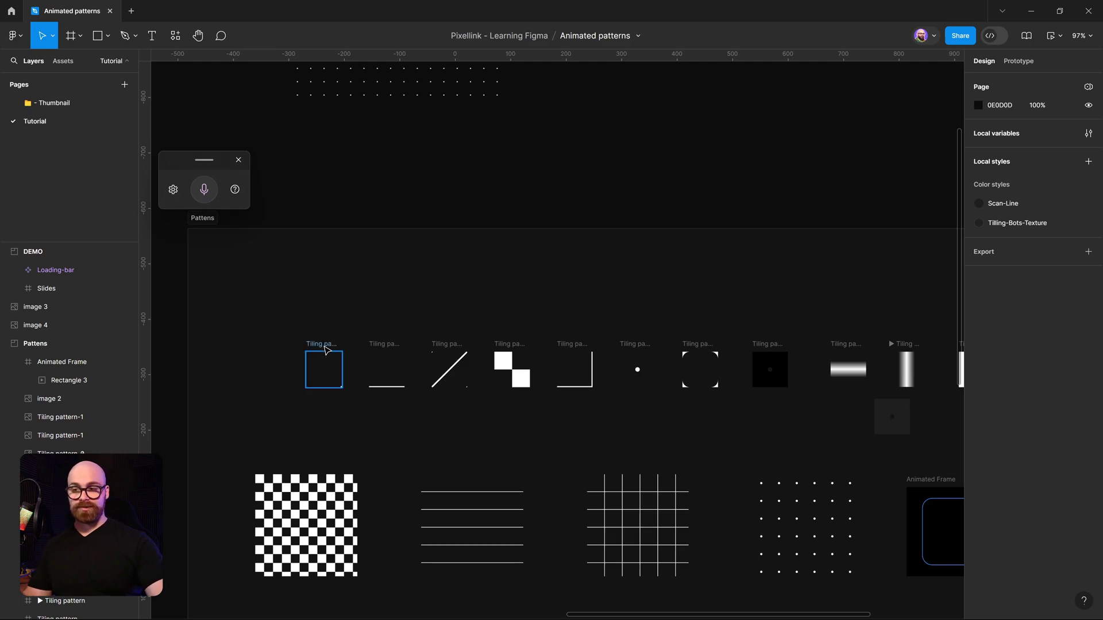
# - Try resizing the horizontal line and grid pattern samples in the Pattens section to test their tiling, and undo each resize
pyautogui.scroll(5, 373, 353)
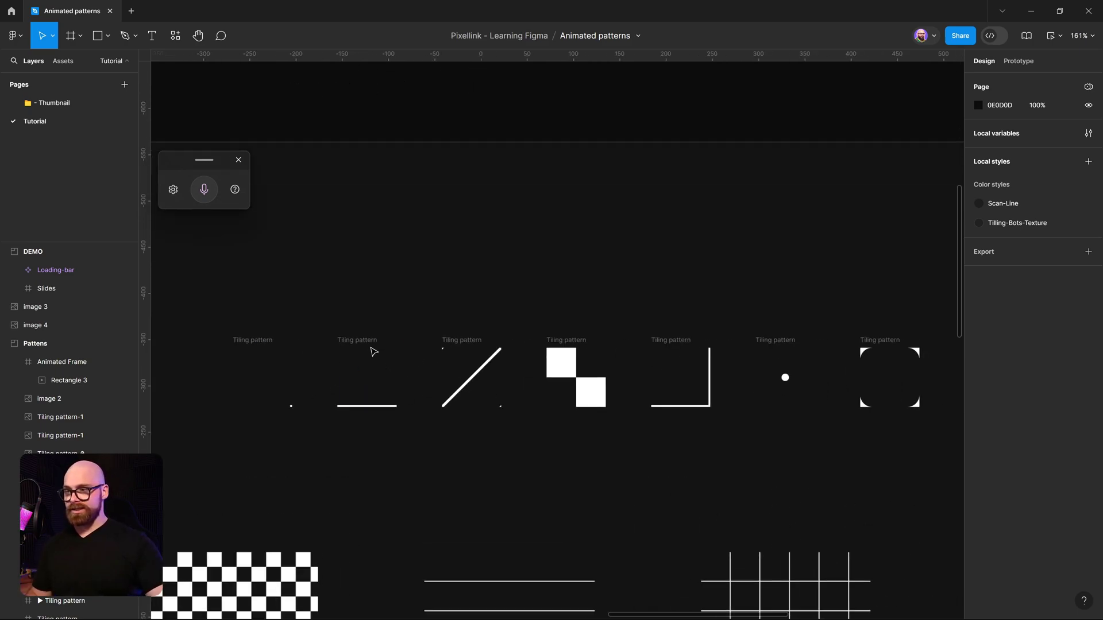
pyautogui.moveTo(510, 574); pyautogui.dragTo(504, 485)
pyautogui.scroll(-5, 504, 484)
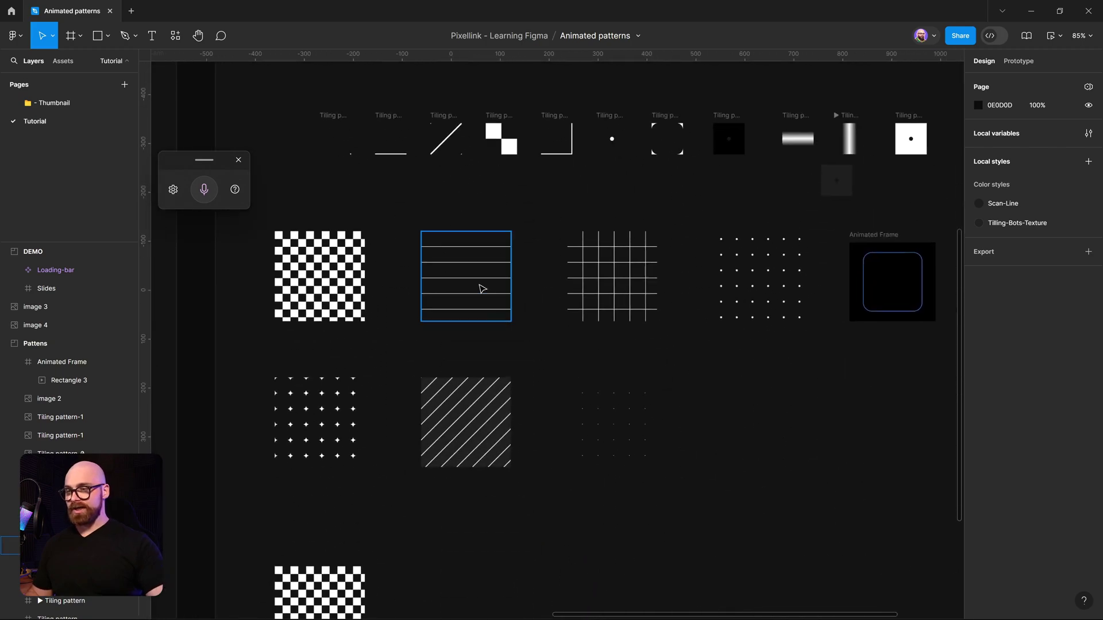
pyautogui.click(501, 314)
pyautogui.moveTo(510, 323); pyautogui.dragTo(670, 500)
pyautogui.hotkey('ctrl', 'z')
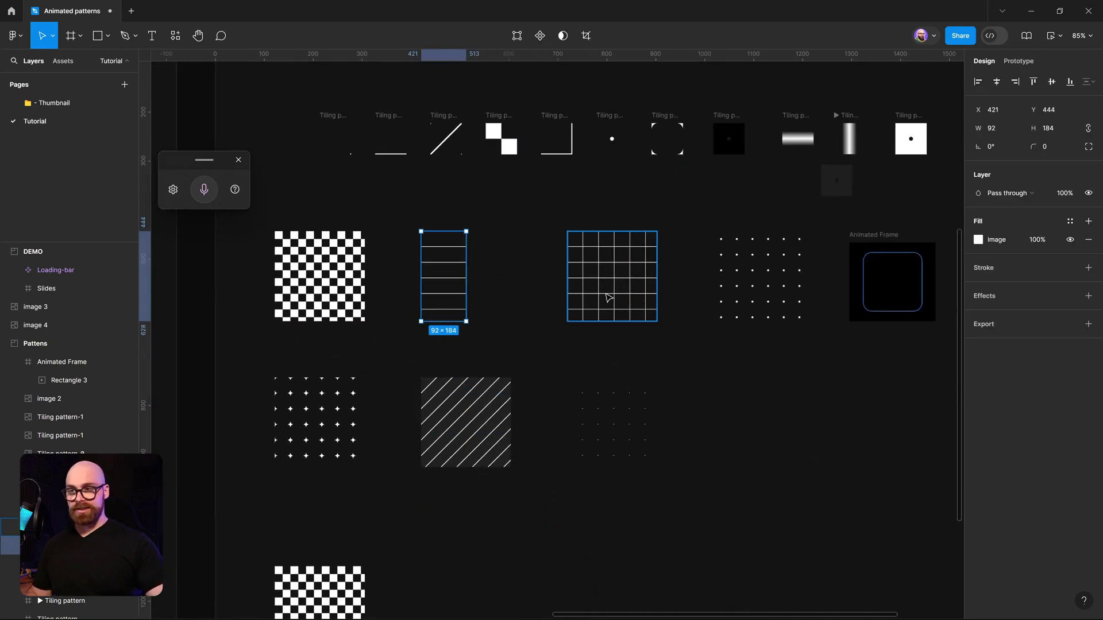
pyautogui.click(605, 298)
pyautogui.moveTo(654, 325); pyautogui.dragTo(727, 393)
pyautogui.hotkey('ctrl', 'z')
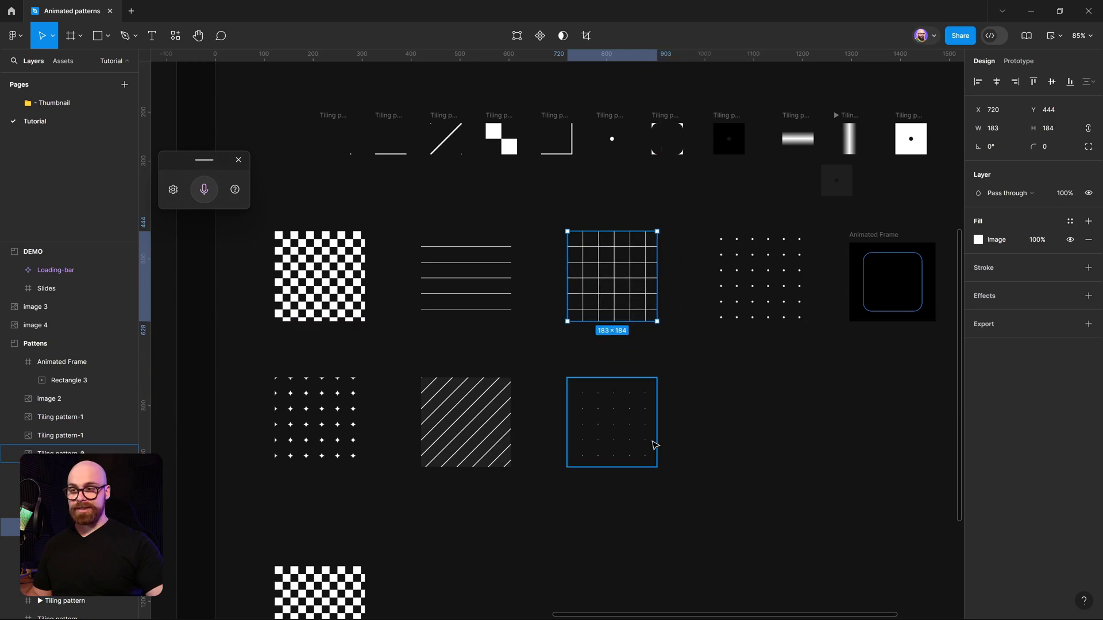
# - Examine the diagonal line and dot pattern samples and the row of source tiles in the Pattens section
pyautogui.click(501, 457)
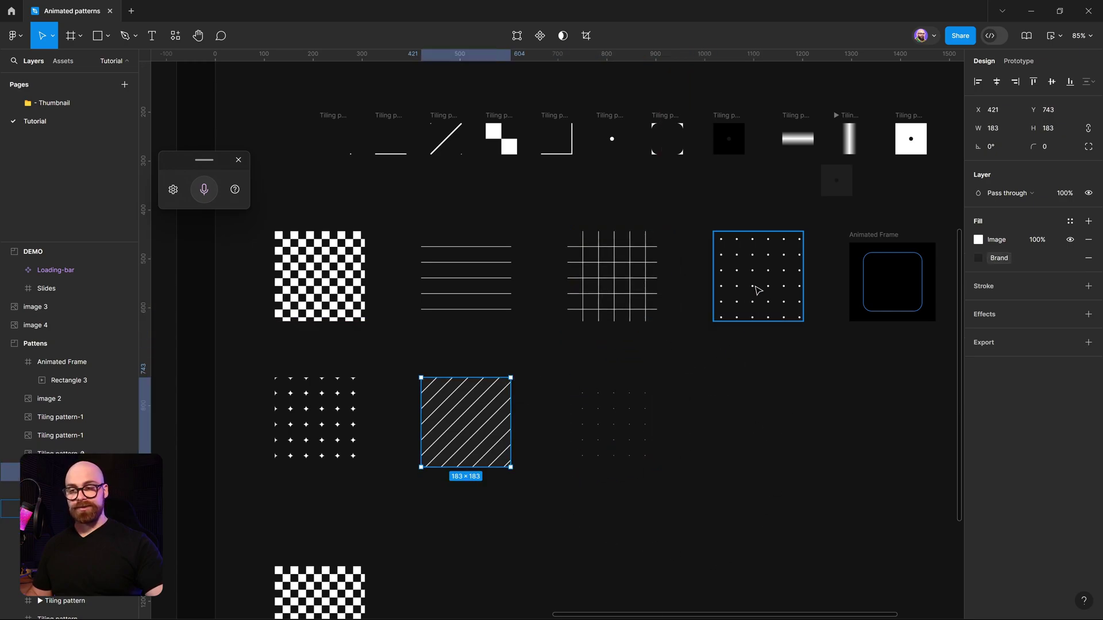
pyautogui.click(781, 309)
pyautogui.scroll(-2, 416, 552)
pyautogui.click(414, 485)
pyautogui.scroll(3, 454, 362)
pyautogui.hscroll(3, 454, 361)
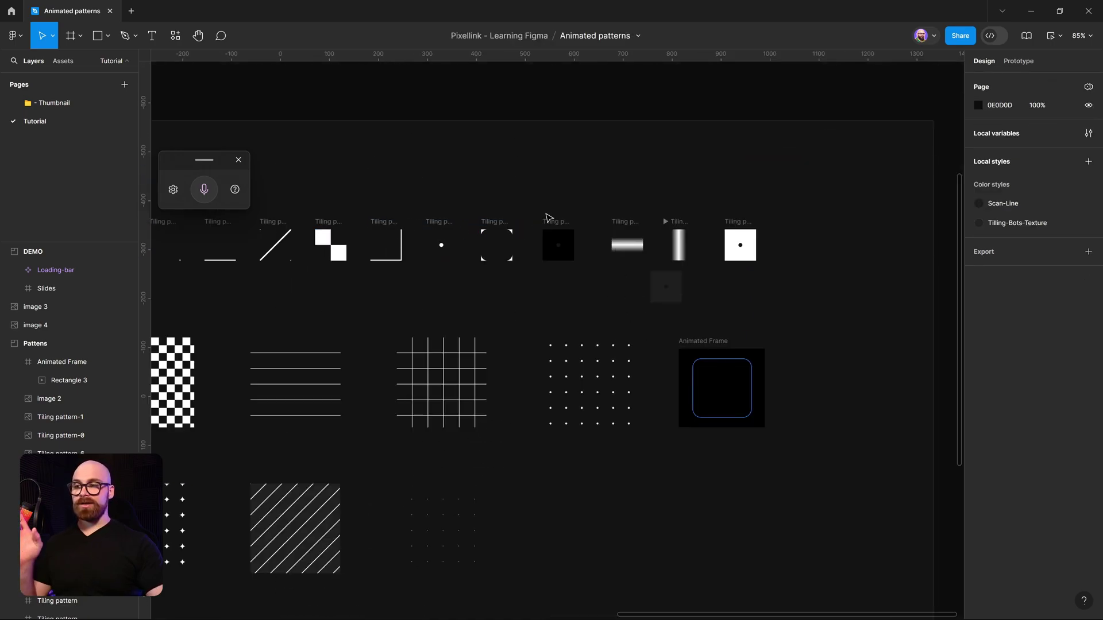
# - Inspect the vector shape of the black tile with the circular cutout, and leave vector editing
pyautogui.click(557, 235)
pyautogui.scroll(5, 558, 289)
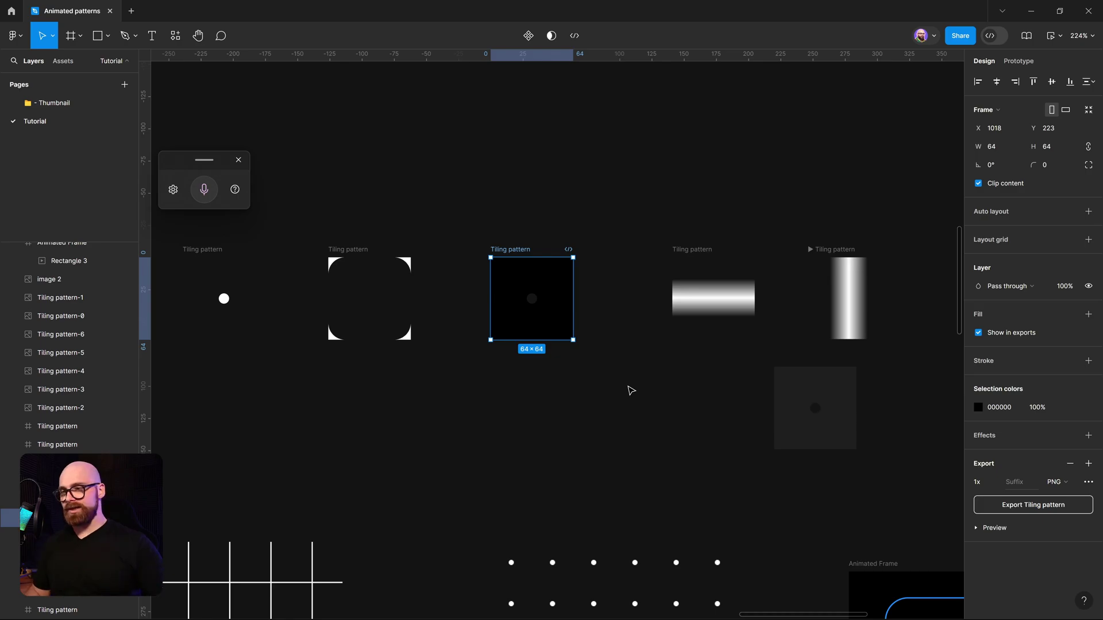
pyautogui.doubleClick(531, 292)
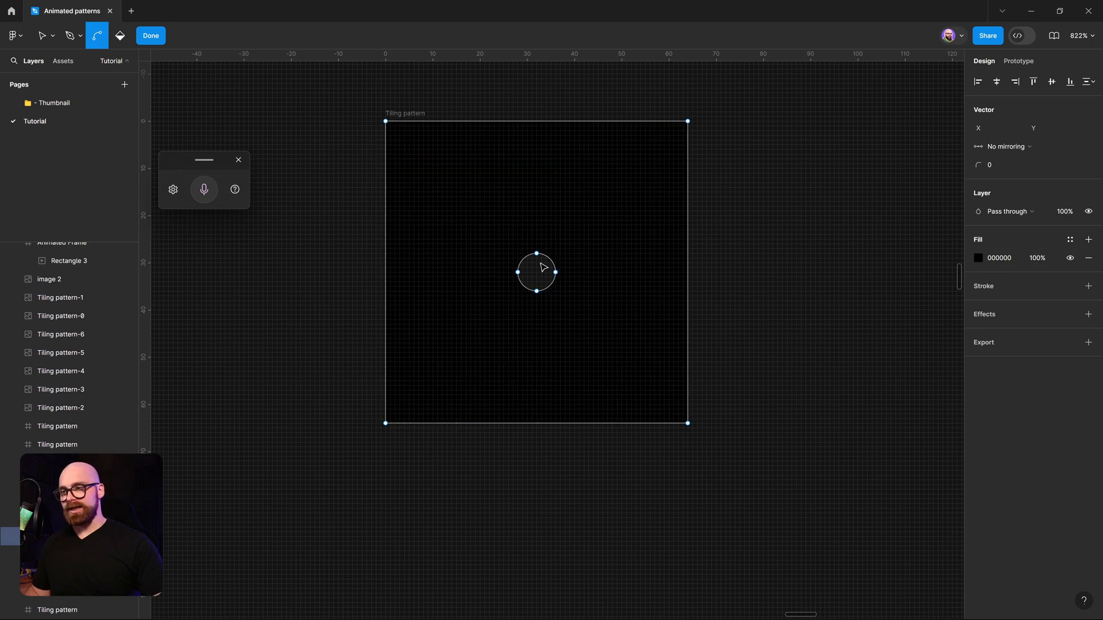
pyautogui.press('v')
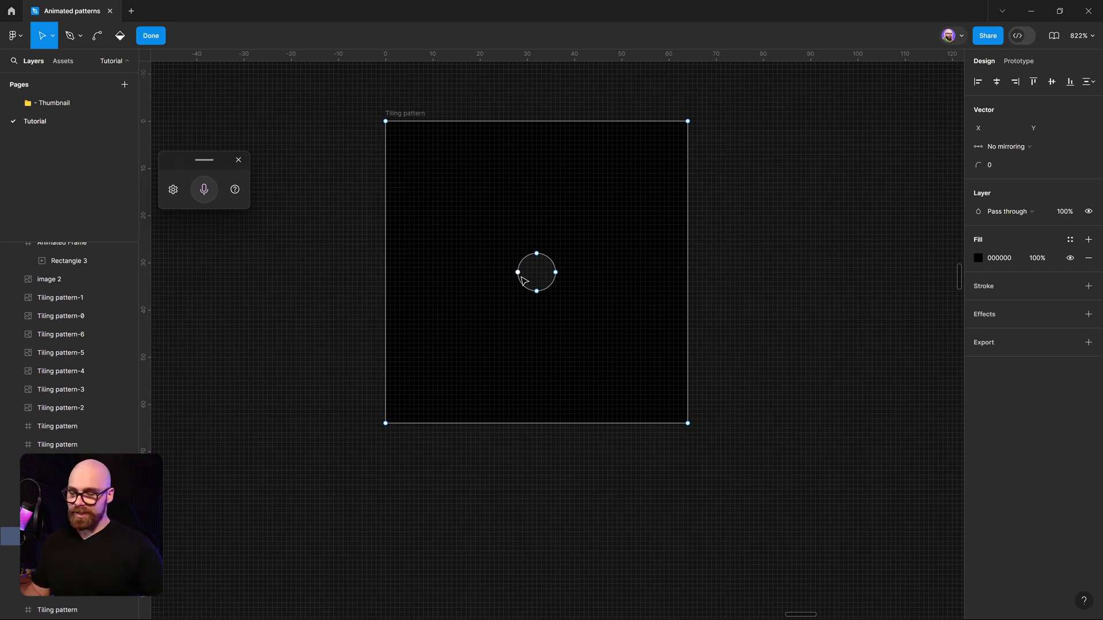
pyautogui.press('Escape')
pyautogui.press('Escape')
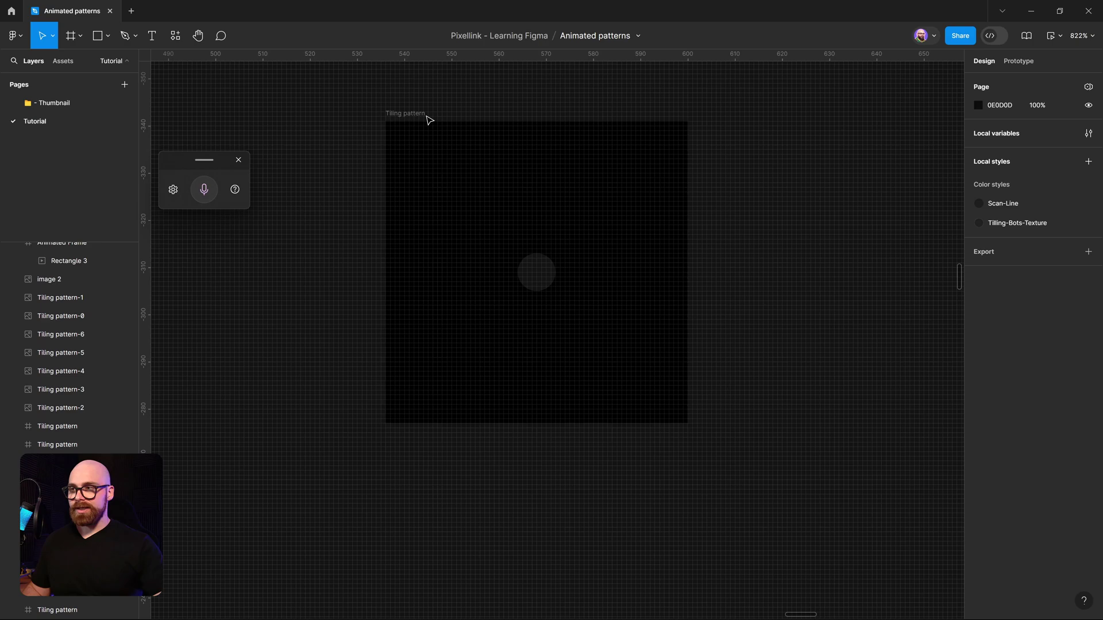
# - Copy the black circular-cutout tile frame as a PNG and paste it into the Pattens section above the tile row
pyautogui.click(426, 116)
pyautogui.rightClick(422, 114)
pyautogui.moveTo(447, 166)
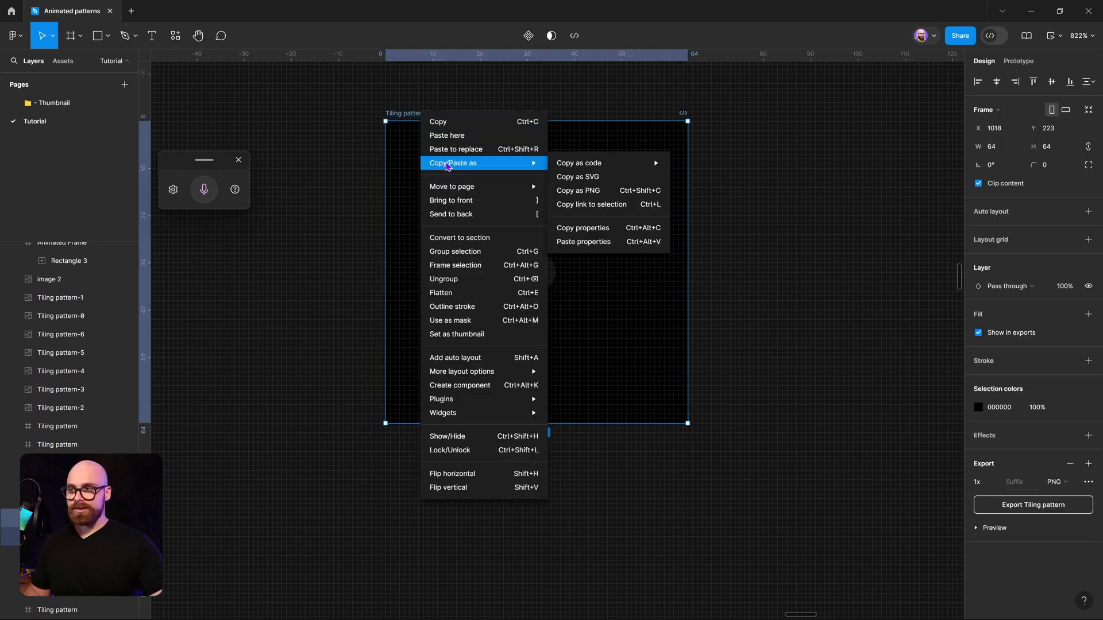
pyautogui.click(584, 192)
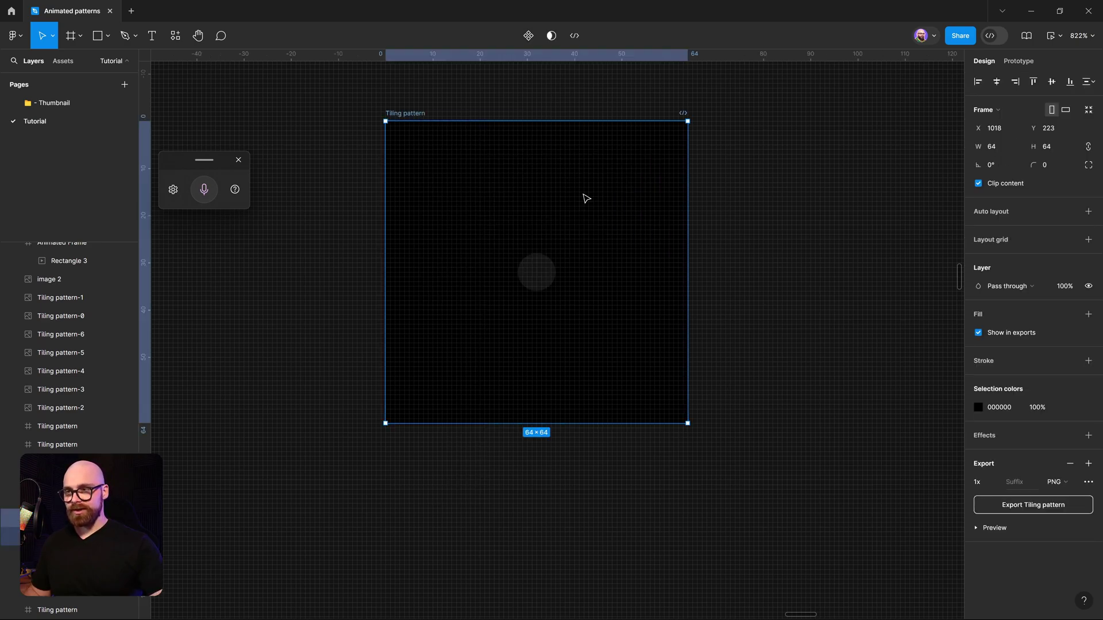
pyautogui.scroll(-5, 586, 198)
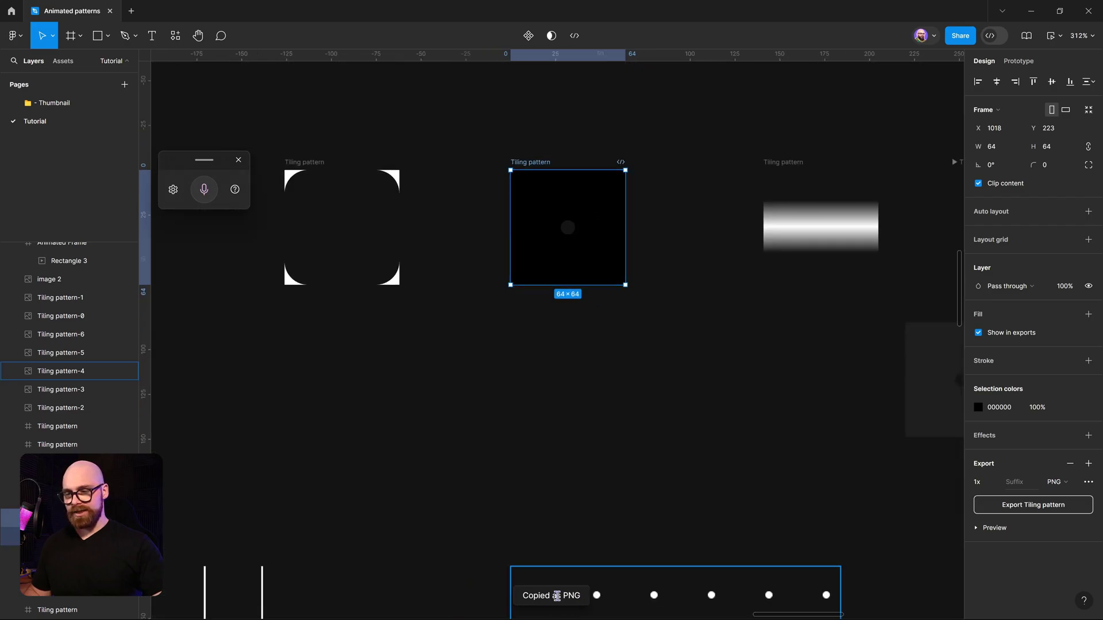
pyautogui.moveTo(588, 186); pyautogui.dragTo(561, 542)
pyautogui.click(569, 226)
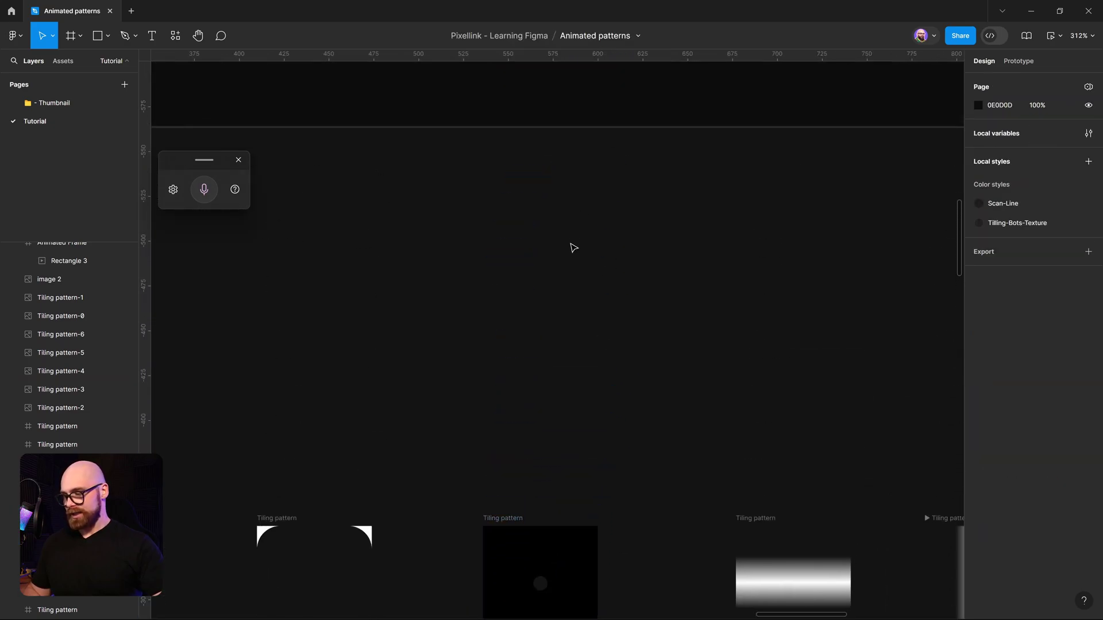
pyautogui.hotkey('ctrl', 'v')
# - Set the pasted black tile's image fill mode to Tile
pyautogui.click(979, 240)
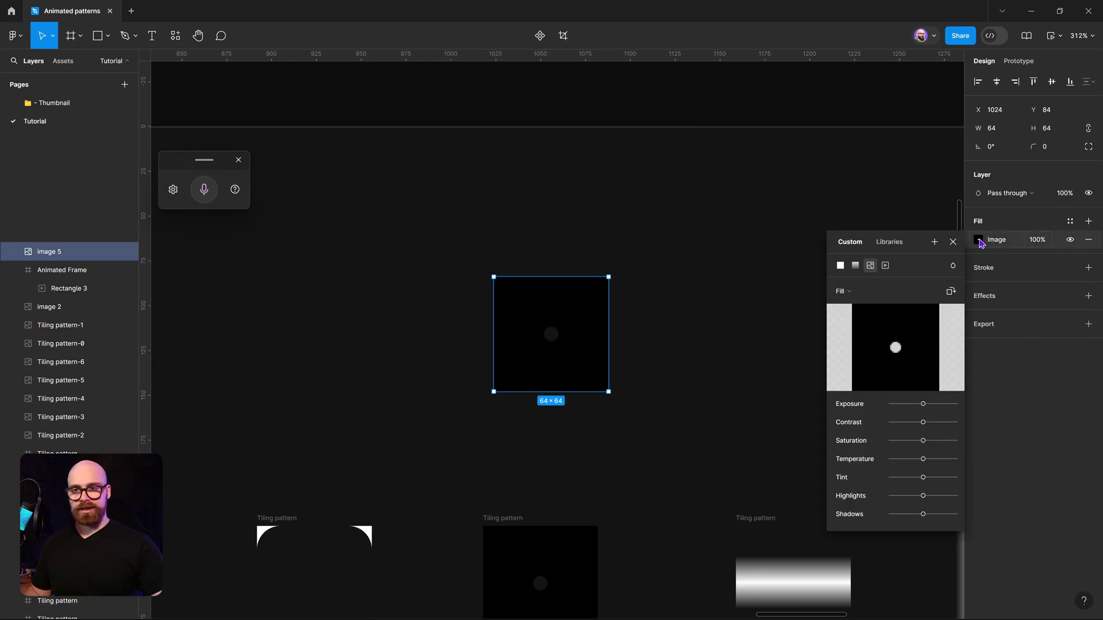
pyautogui.click(845, 291)
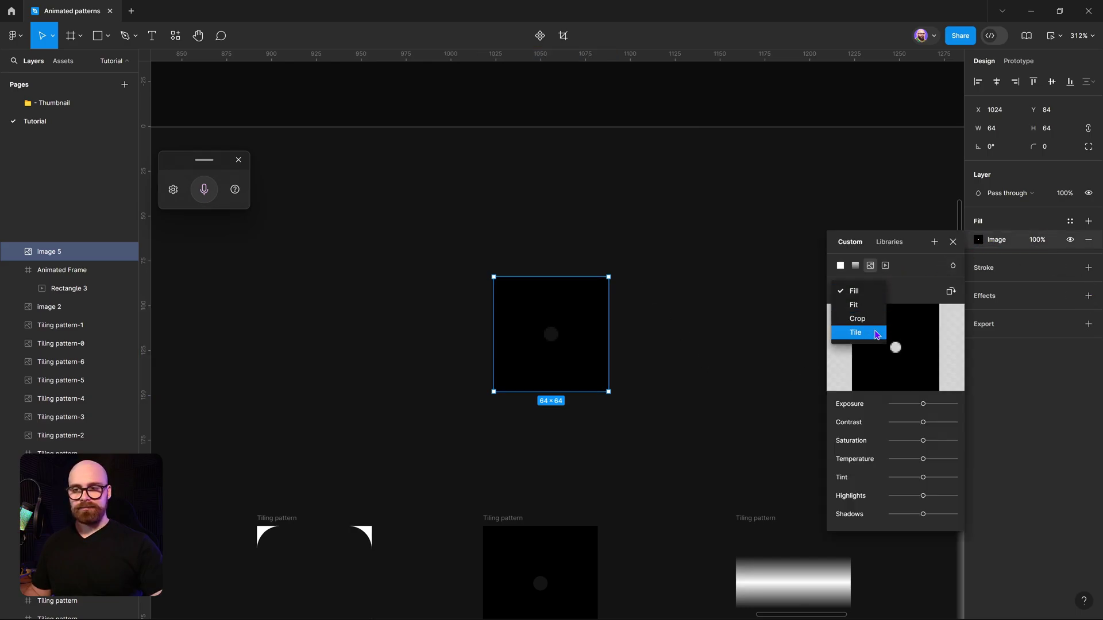
pyautogui.click(861, 331)
pyautogui.click(953, 242)
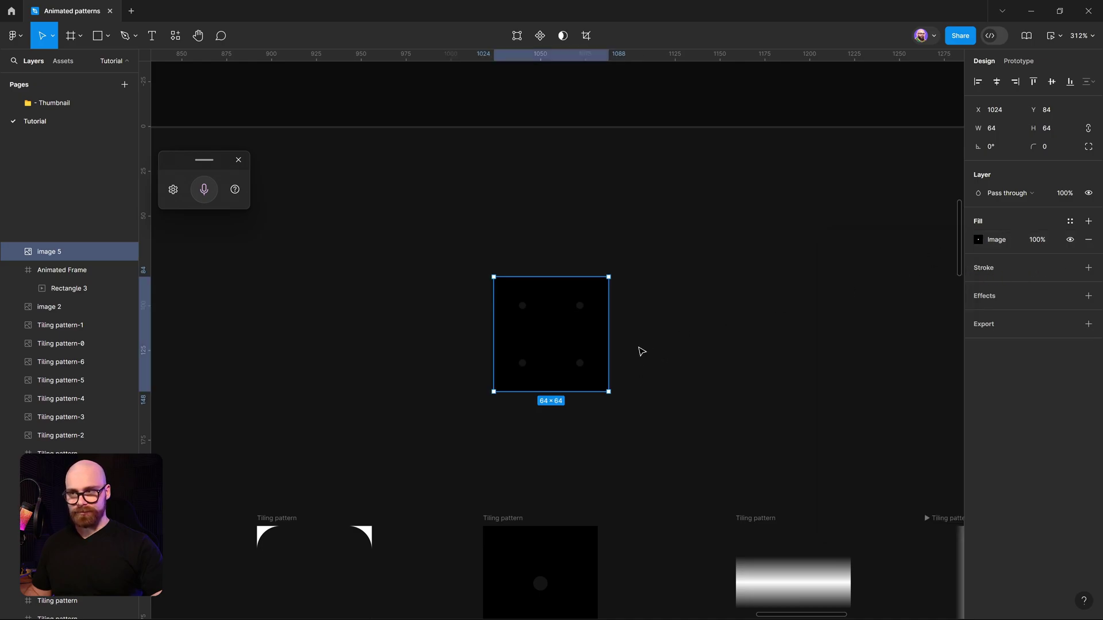
# - Move the tiled image to Y -16 and duplicate the vertical gradient strip onto the empty canvas above the Pattens section
pyautogui.moveTo(562, 343); pyautogui.dragTo(570, 162)
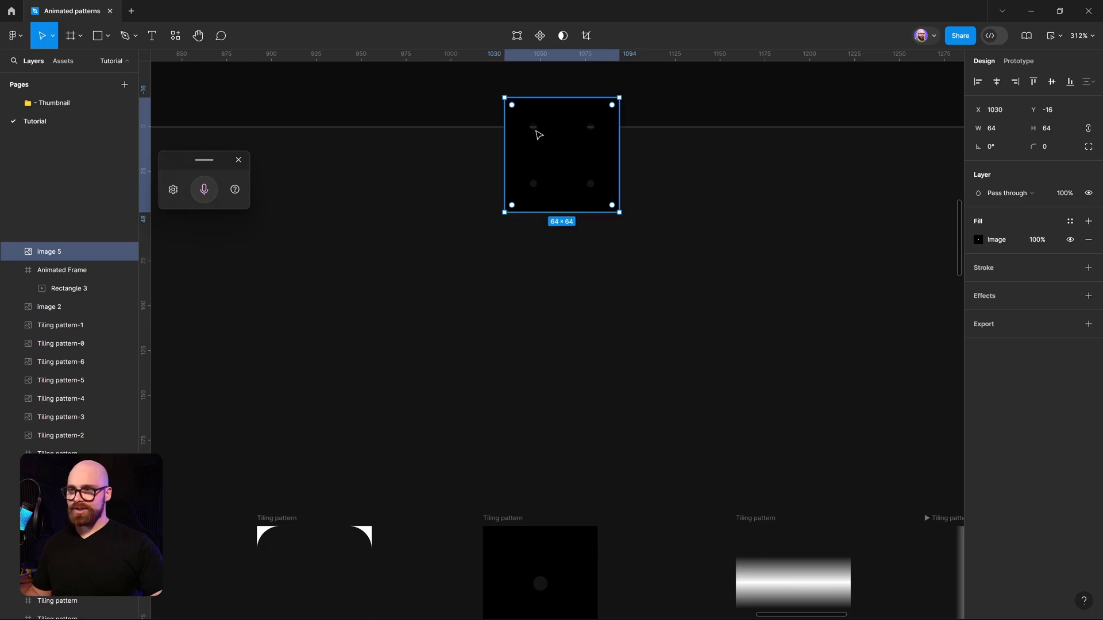
pyautogui.scroll(-8, 539, 172)
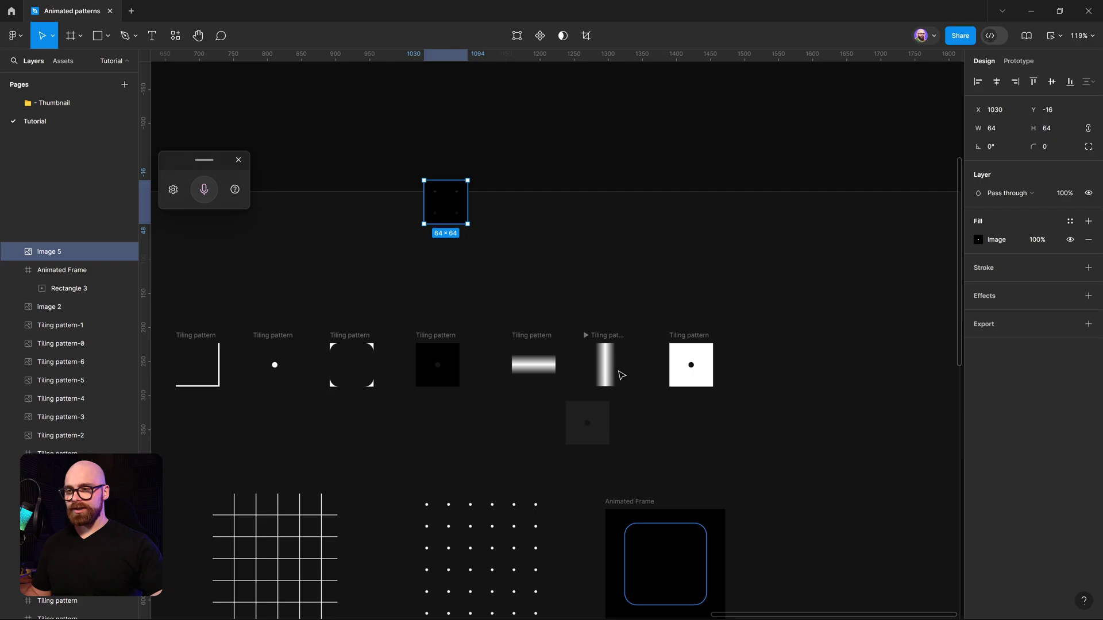
pyautogui.click(611, 368)
pyautogui.keyDown('alt'); pyautogui.moveTo(613, 369); pyautogui.dragTo(554, 90); pyautogui.keyUp('alt')
pyautogui.scroll(5, 483, 387)
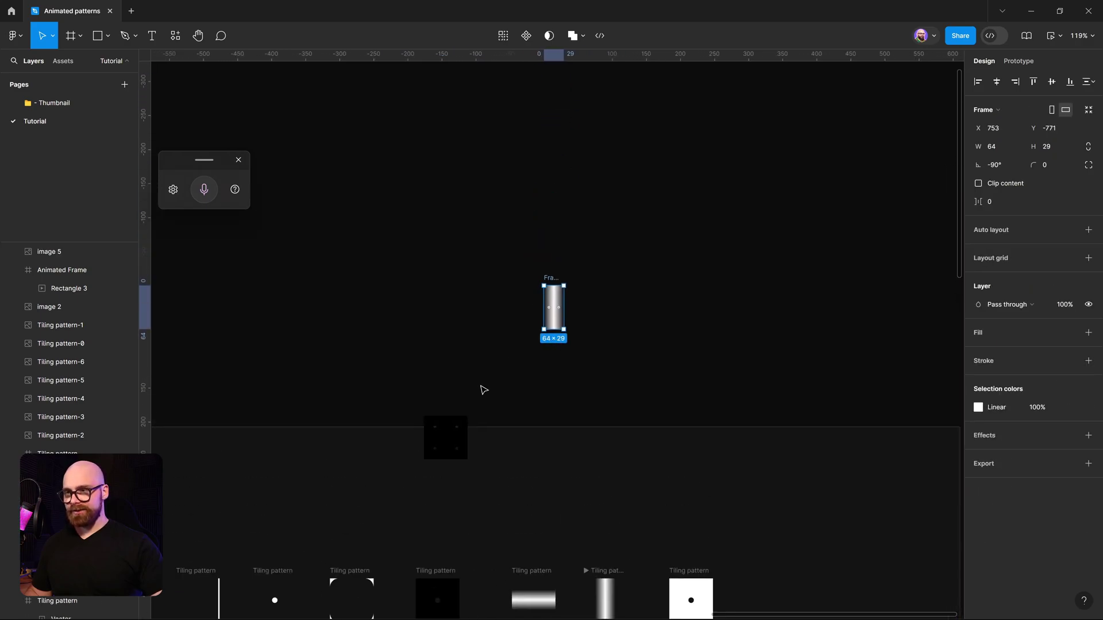
# - Move the tiled cutout image so it overlaps the duplicated gradient strip, and send it to the back
pyautogui.click(445, 436)
pyautogui.moveTo(457, 431); pyautogui.dragTo(523, 304)
pyautogui.scroll(10, 524, 304)
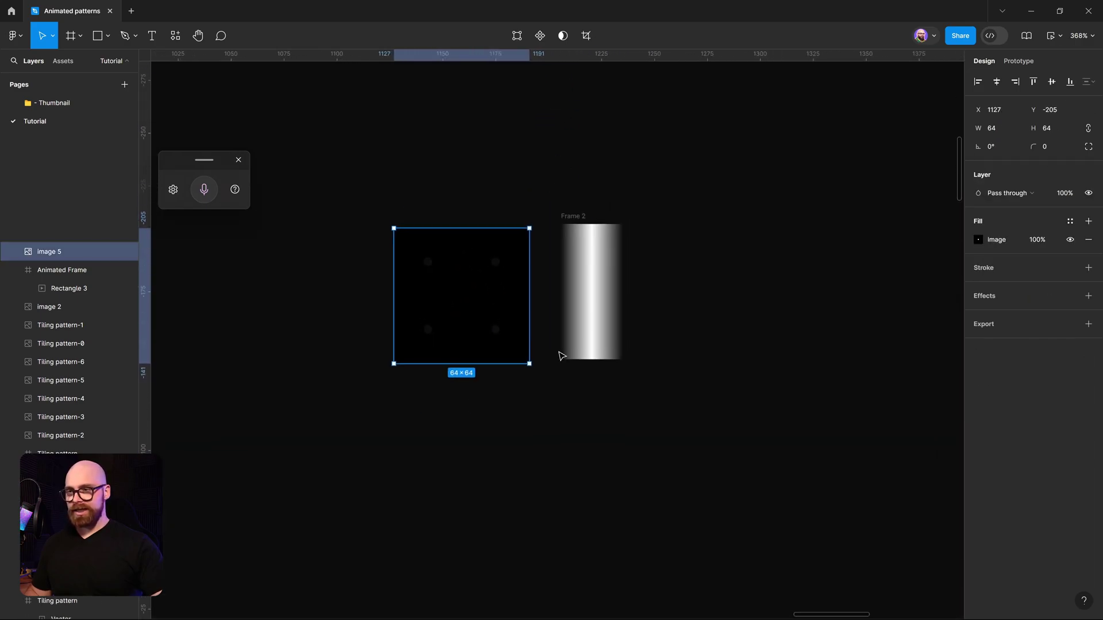
pyautogui.moveTo(374, 305); pyautogui.dragTo(537, 287)
pyautogui.click(766, 285)
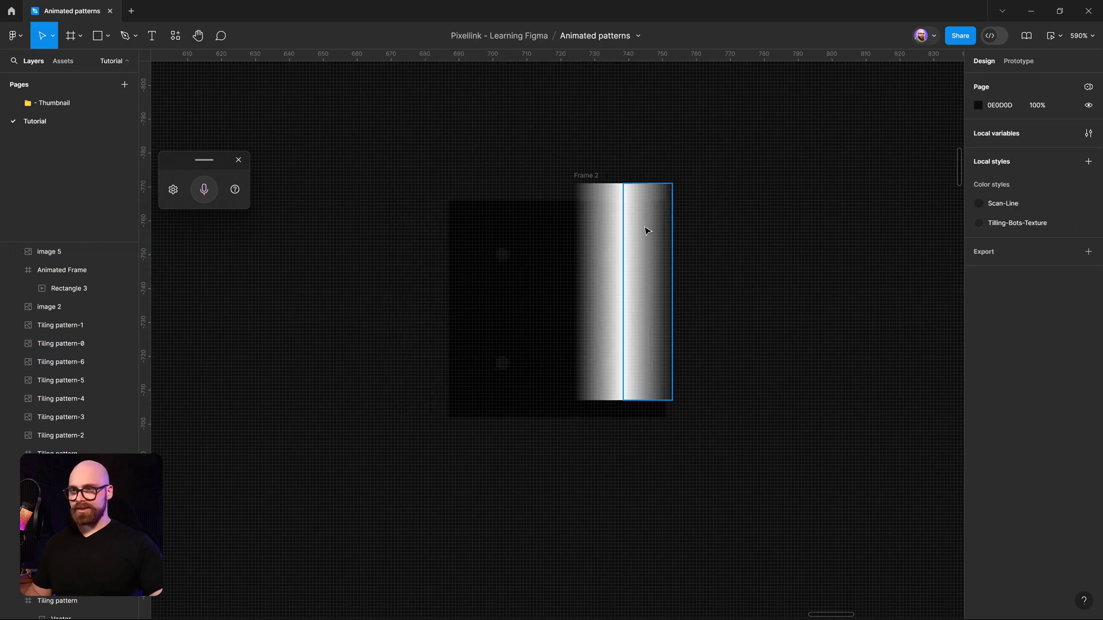
pyautogui.click(530, 250)
pyautogui.press('[')
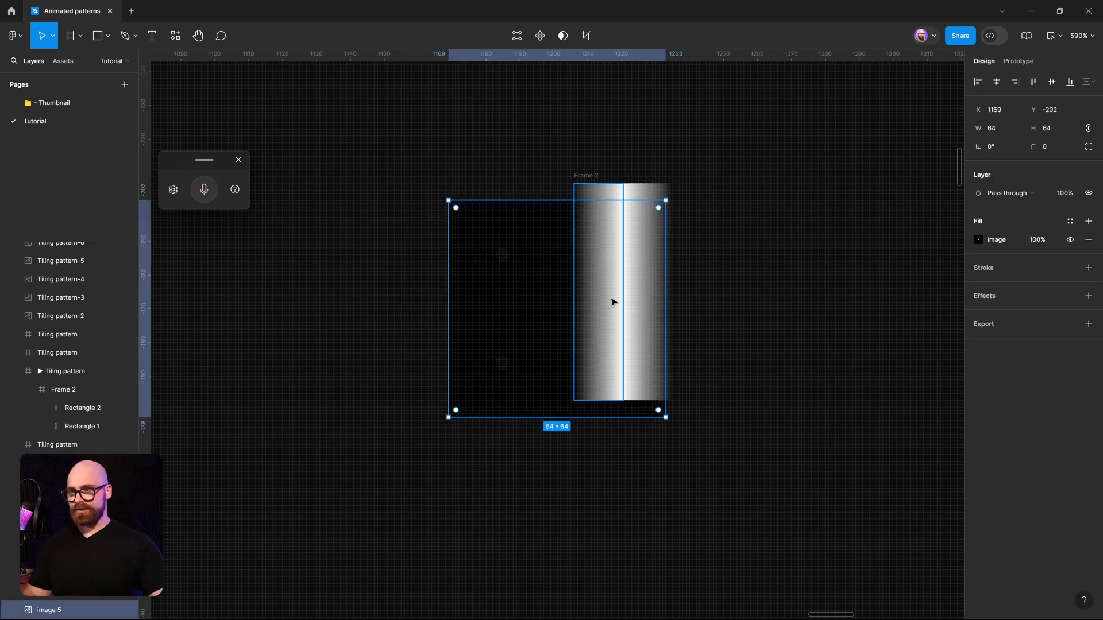
# - Move the gradient strip aside, then cut and paste the tiled image into Frame 2 so it covers part of the gradient
pyautogui.click(586, 175)
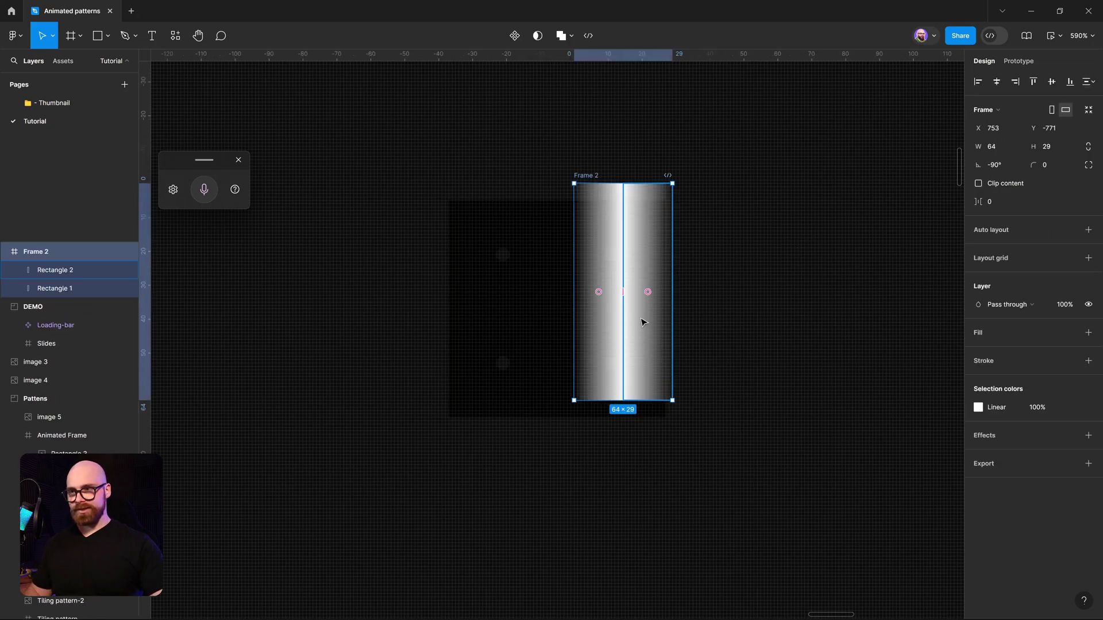
pyautogui.scroll(-5, 638, 305)
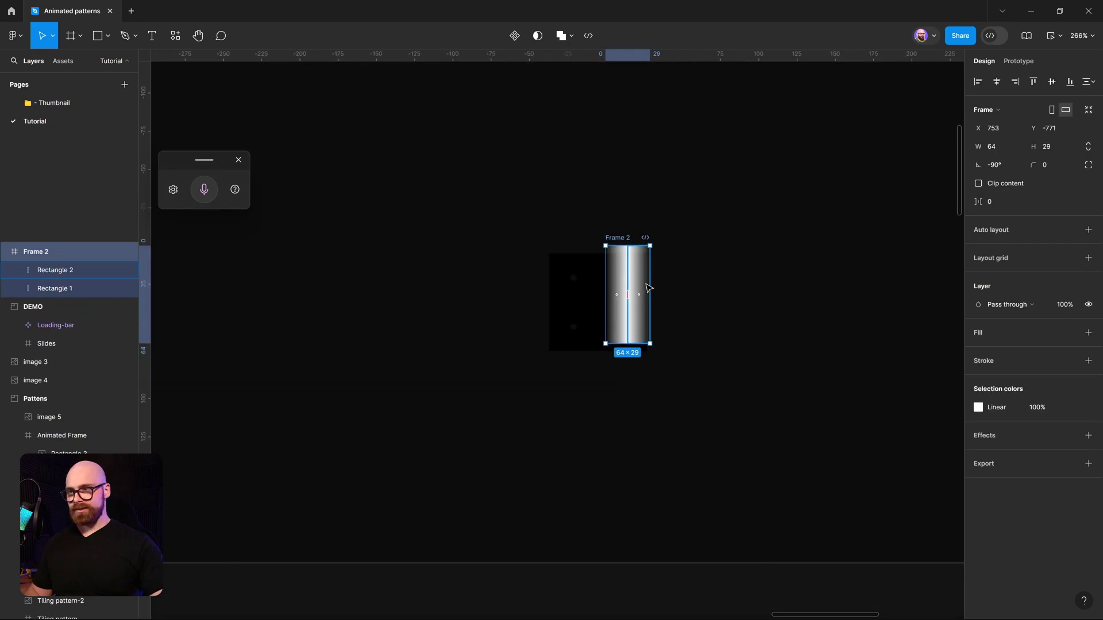
pyautogui.moveTo(641, 275); pyautogui.dragTo(737, 257)
pyautogui.click(613, 328)
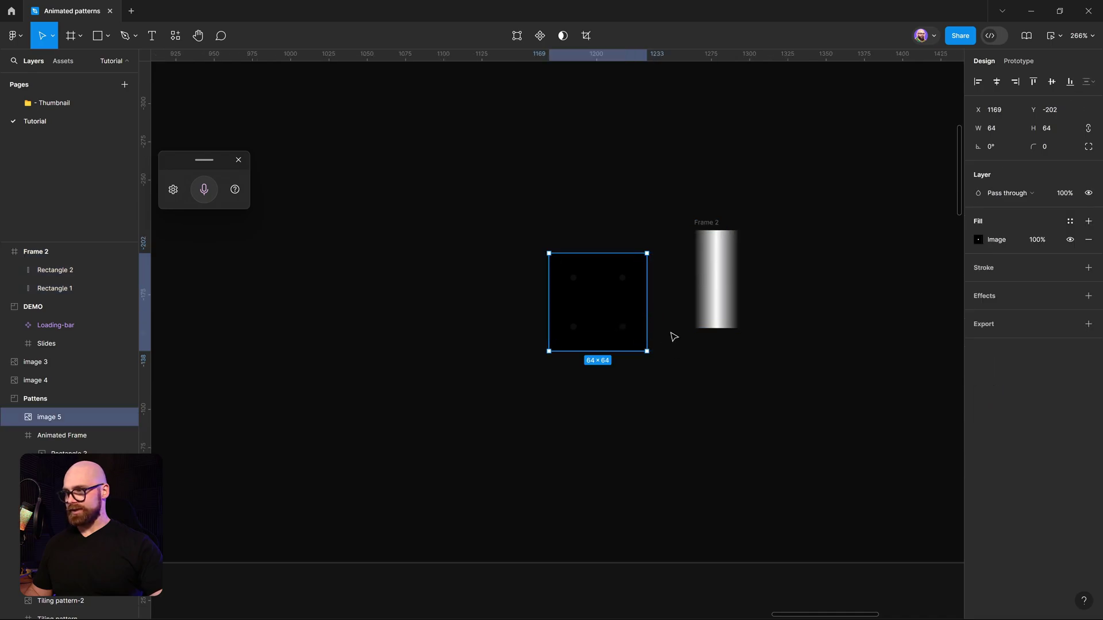
pyautogui.hotkey('ctrl', 'x')
pyautogui.hotkey('ctrl', 'v')
pyautogui.moveTo(630, 298); pyautogui.dragTo(665, 278)
pyautogui.scroll(5, 658, 286)
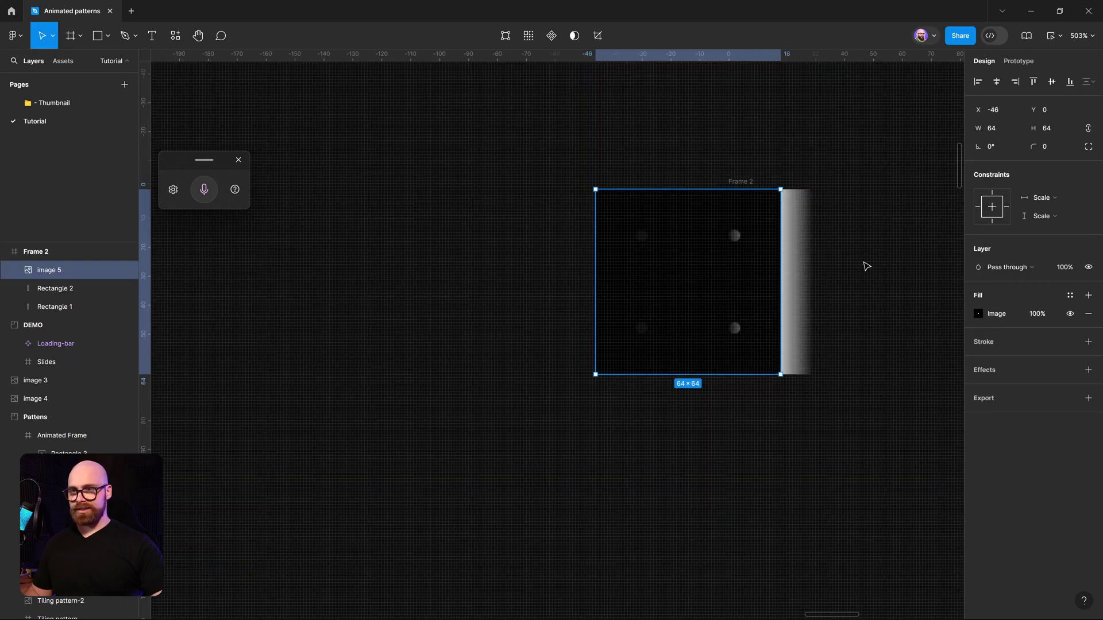
# - Slide one gradient rectangle behind the tiled image to preview light passing through the dot cutouts
pyautogui.click(866, 266)
pyautogui.moveTo(798, 249); pyautogui.dragTo(767, 240)
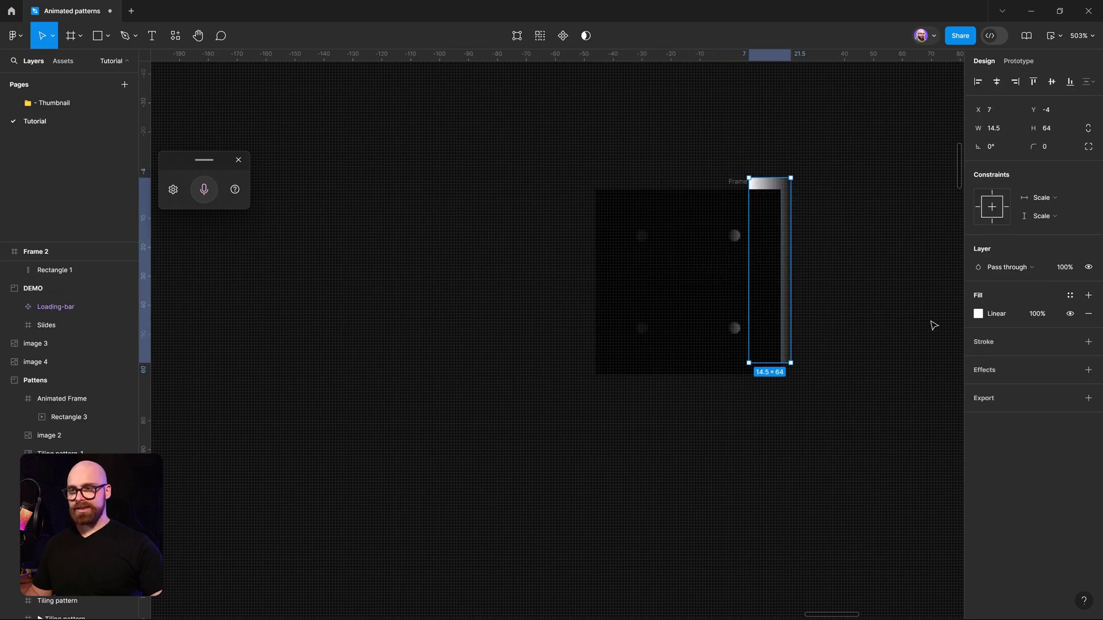
pyautogui.click(933, 325)
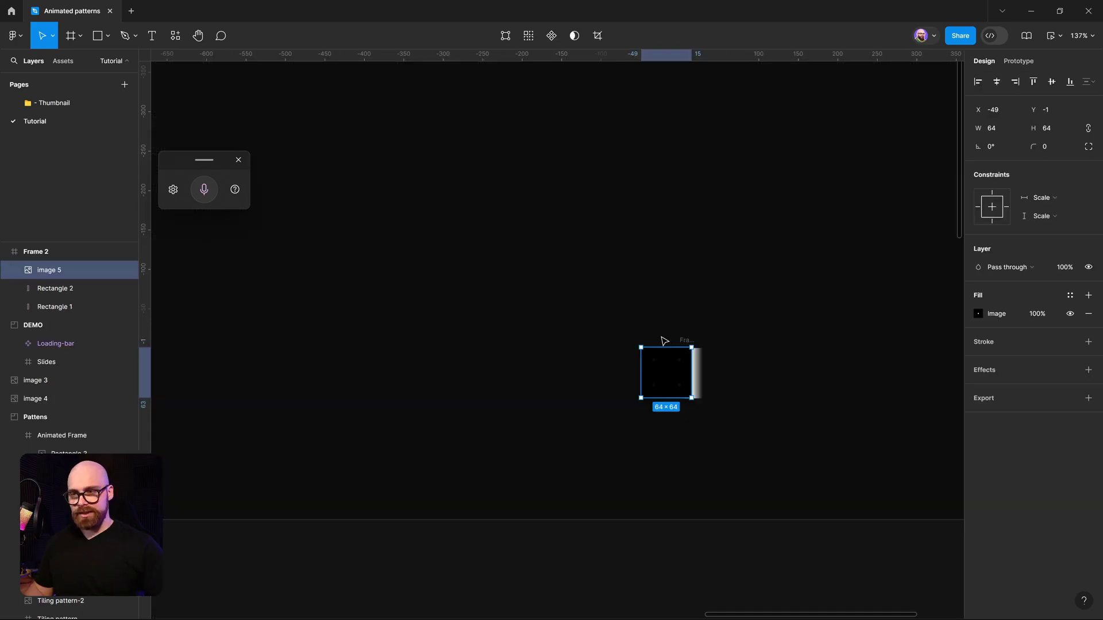
# - Enlarge the tiled cutout image to 541 × 541 and move it up off the gradient strip
pyautogui.moveTo(643, 347); pyautogui.dragTo(318, 227)
pyautogui.scroll(-5, 545, 276)
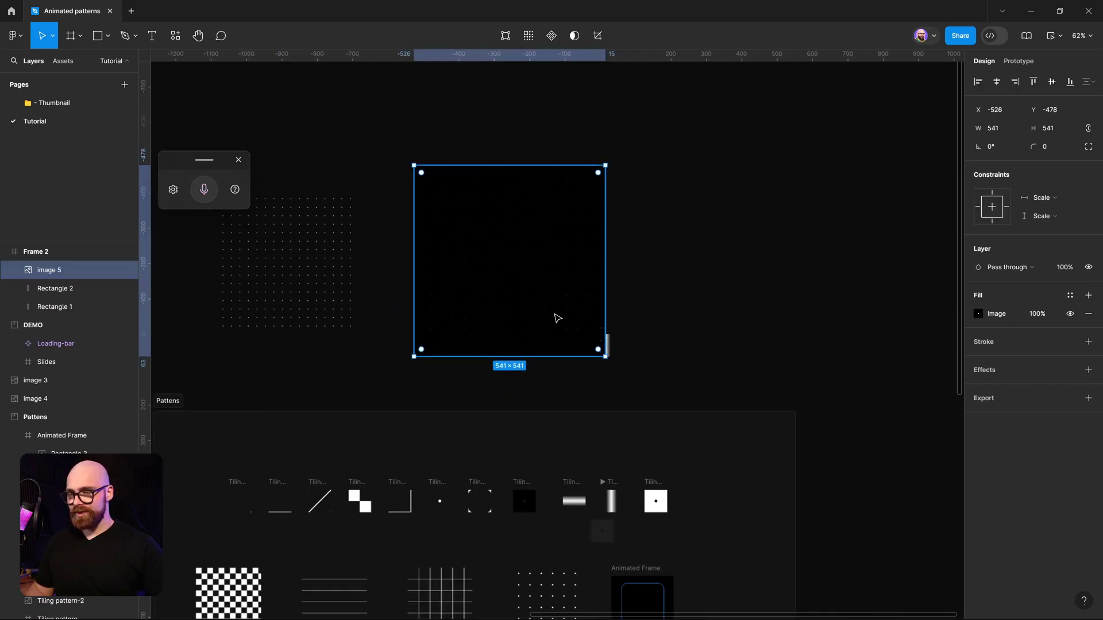
pyautogui.moveTo(589, 335); pyautogui.dragTo(670, 361)
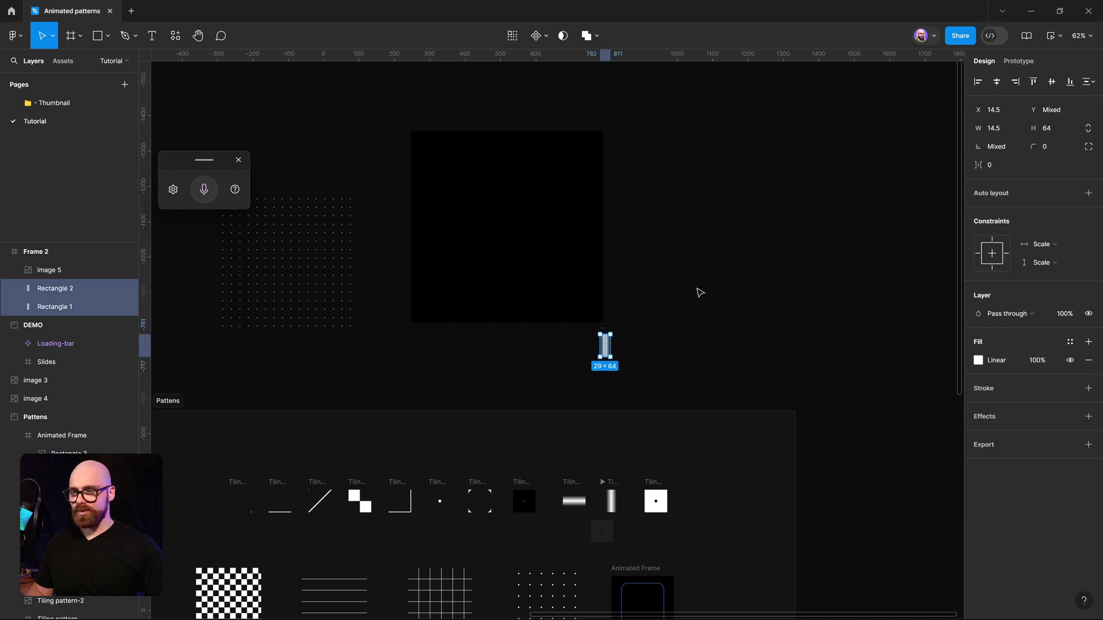
pyautogui.moveTo(567, 182); pyautogui.dragTo(598, 145)
pyautogui.click(722, 290)
# - Delete the test Frame 2 with the enlarged tiled image and gradient strip above the Pattens section
pyautogui.scroll(-2, 603, 230)
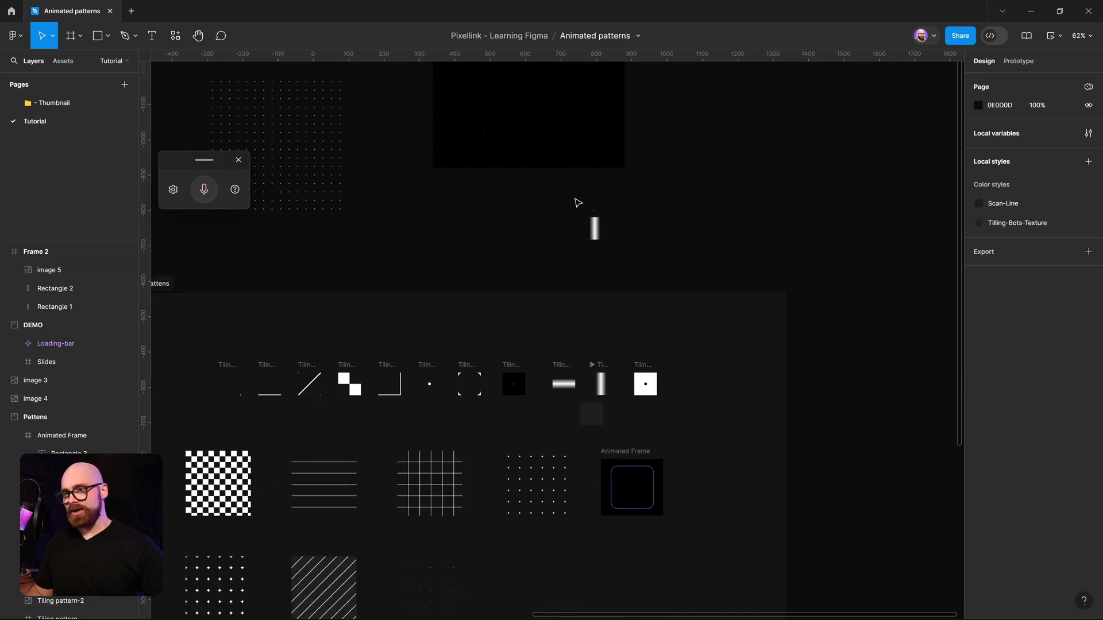
pyautogui.moveTo(577, 202); pyautogui.dragTo(640, 267)
pyautogui.press('Delete')
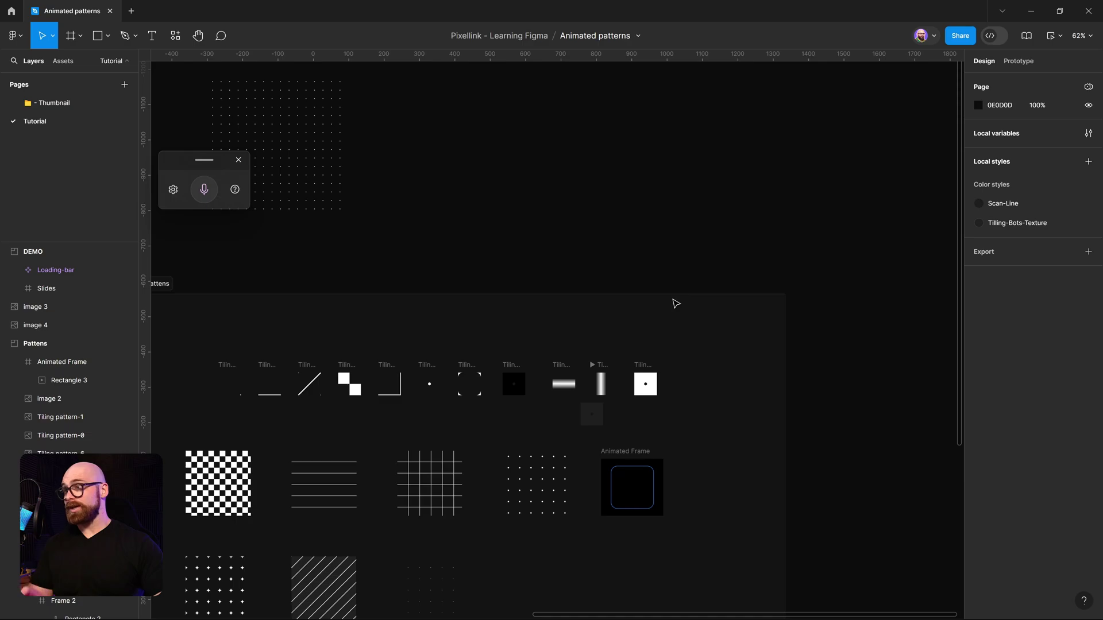
# - Open the vertical gradient tile's existing project in Aninix and scrub its animation back to 0 s
pyautogui.click(594, 367)
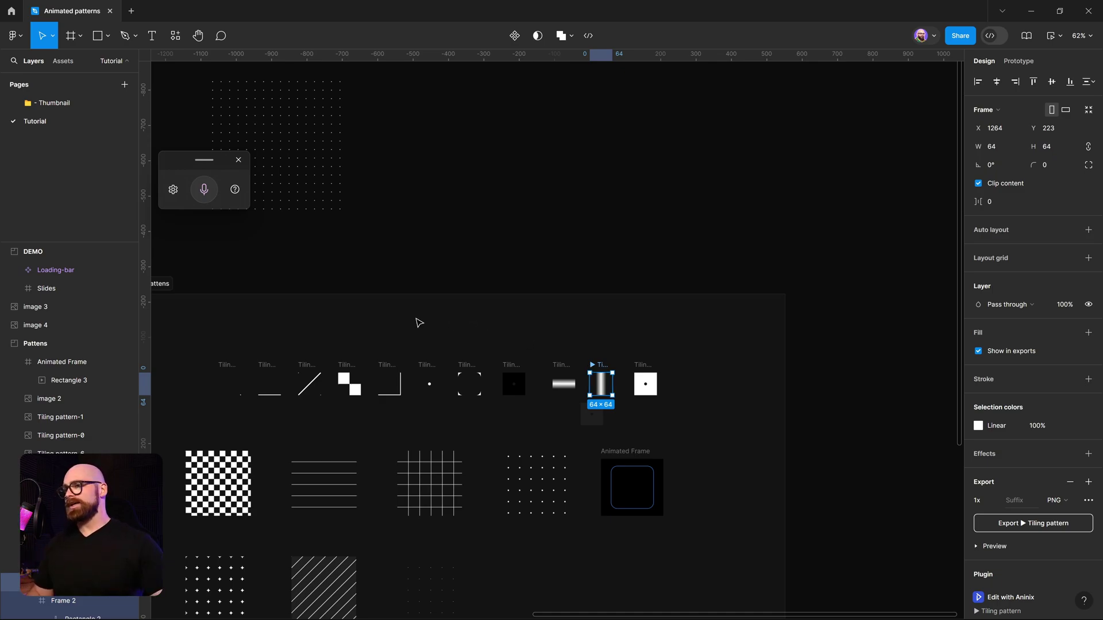
pyautogui.click(175, 36)
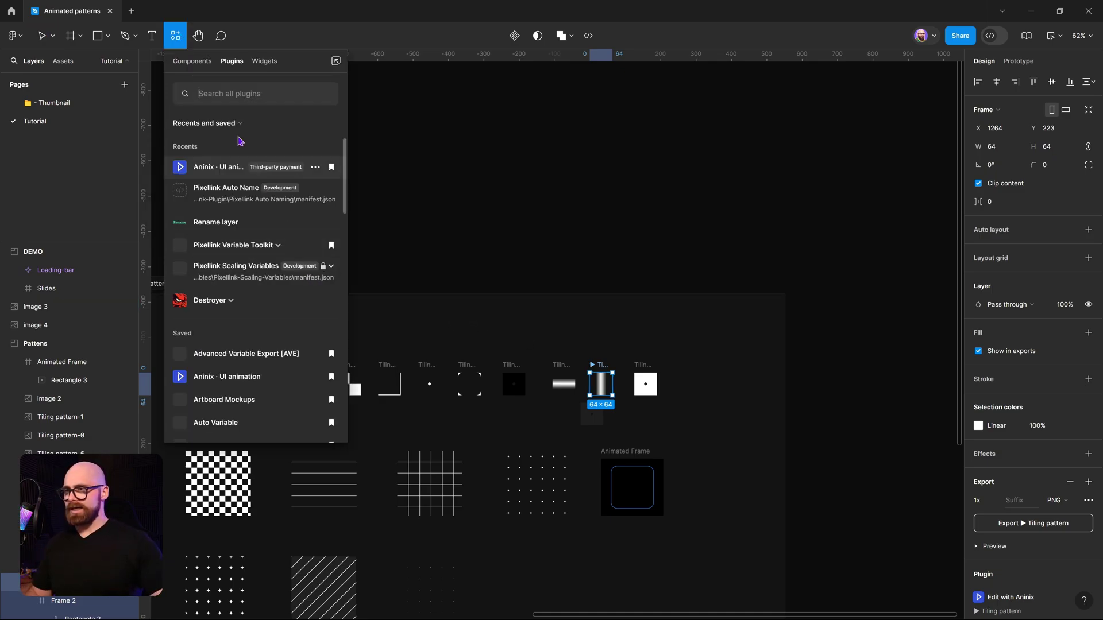
pyautogui.click(247, 168)
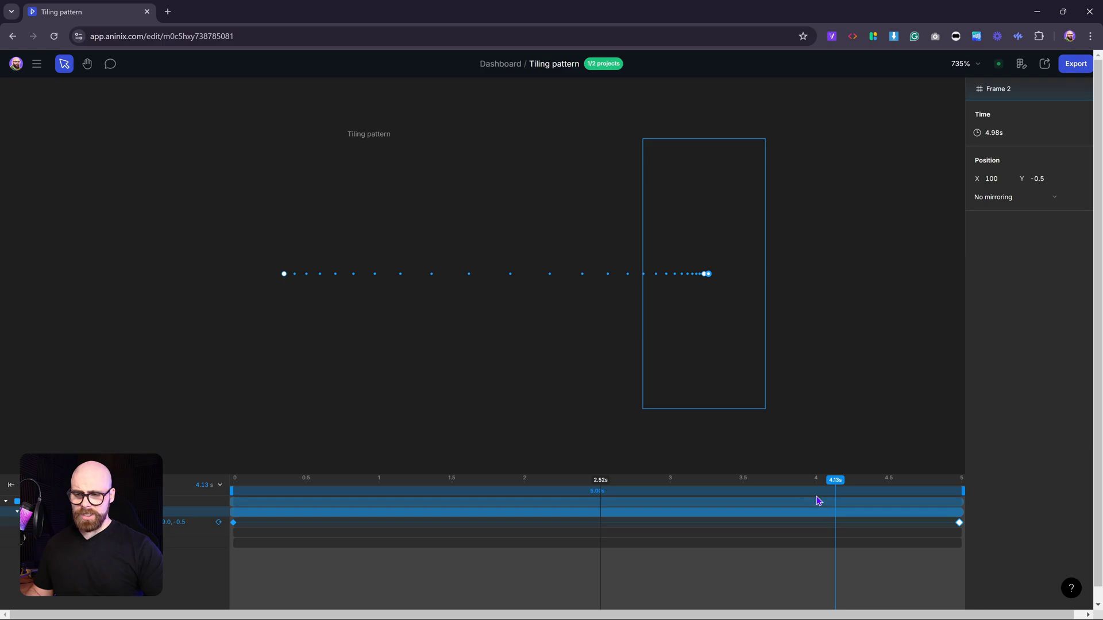
pyautogui.moveTo(835, 490); pyautogui.dragTo(197, 490)
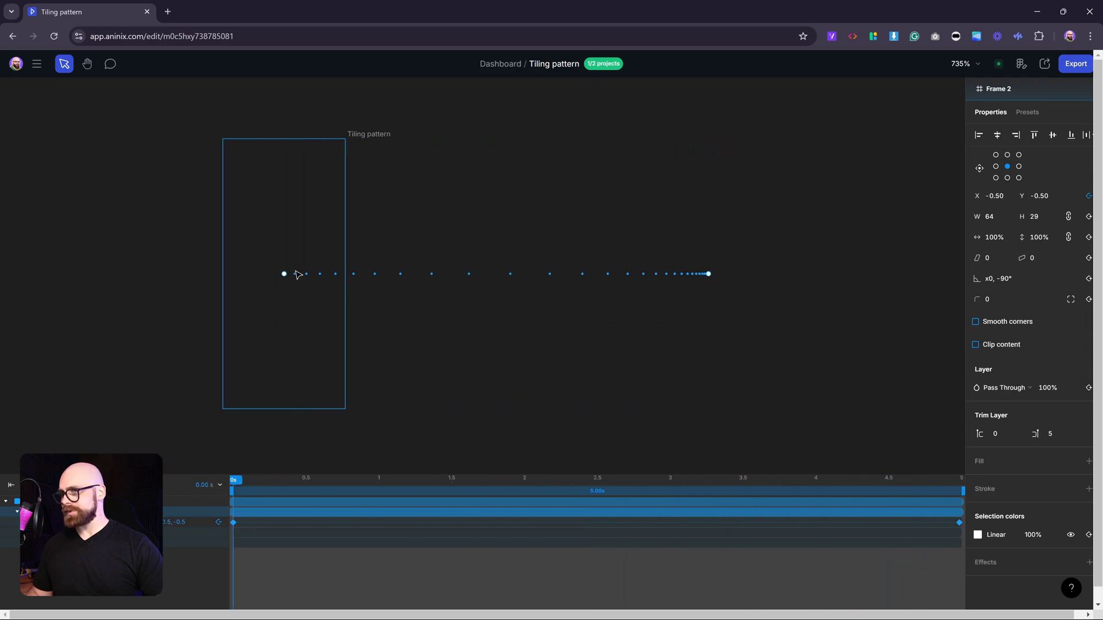
# - Delete the existing Tiling pattern project from the Aninix dashboard, then close its browser tabs
pyautogui.click(38, 65)
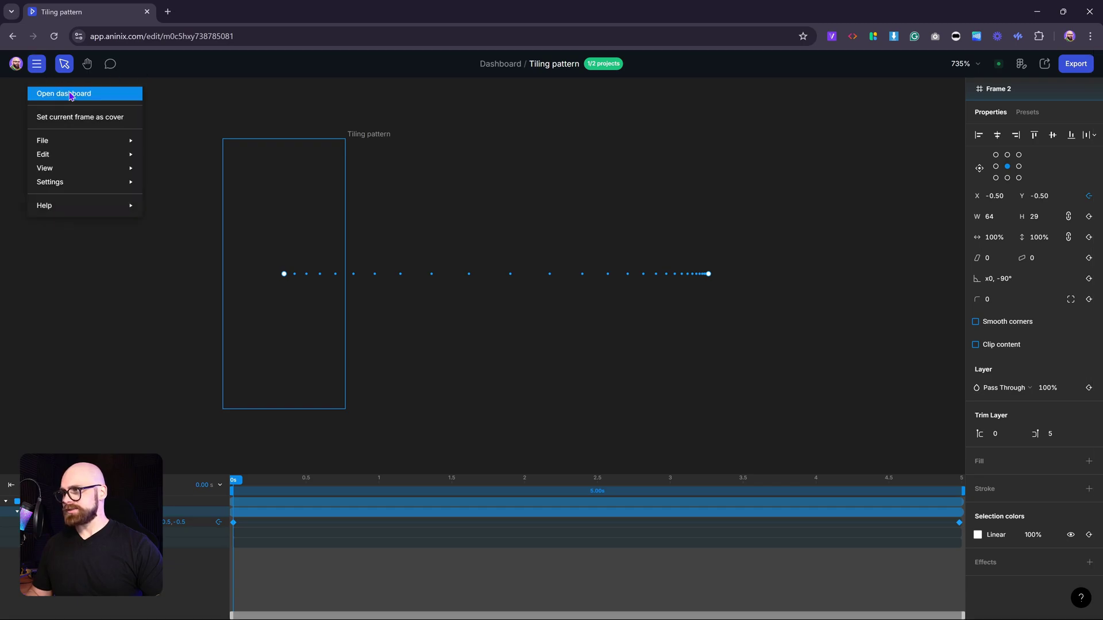
pyautogui.click(71, 92)
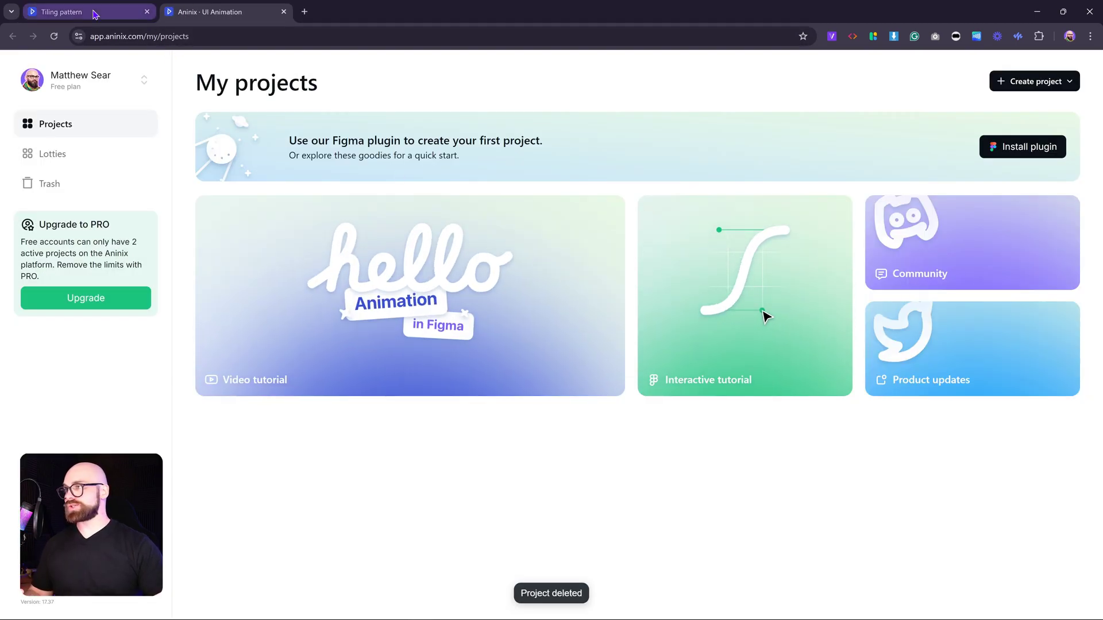
pyautogui.click(91, 13)
pyautogui.click(284, 12)
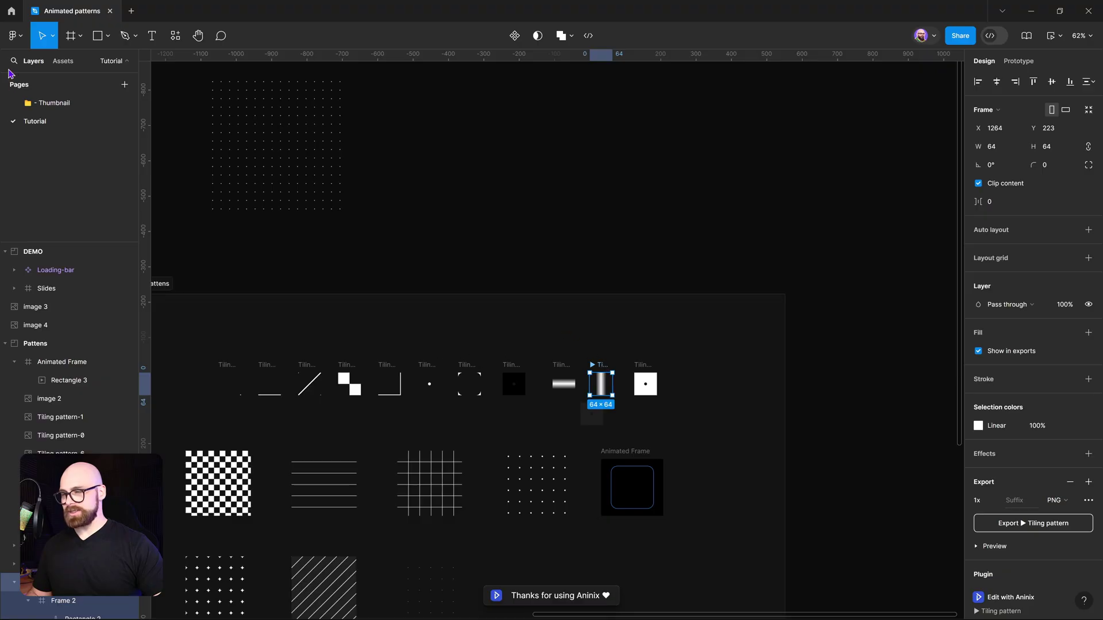
# - Run the Aninix plugin again on the gradient tile in Figma and open its new project in a maximized editor window
pyautogui.click(176, 36)
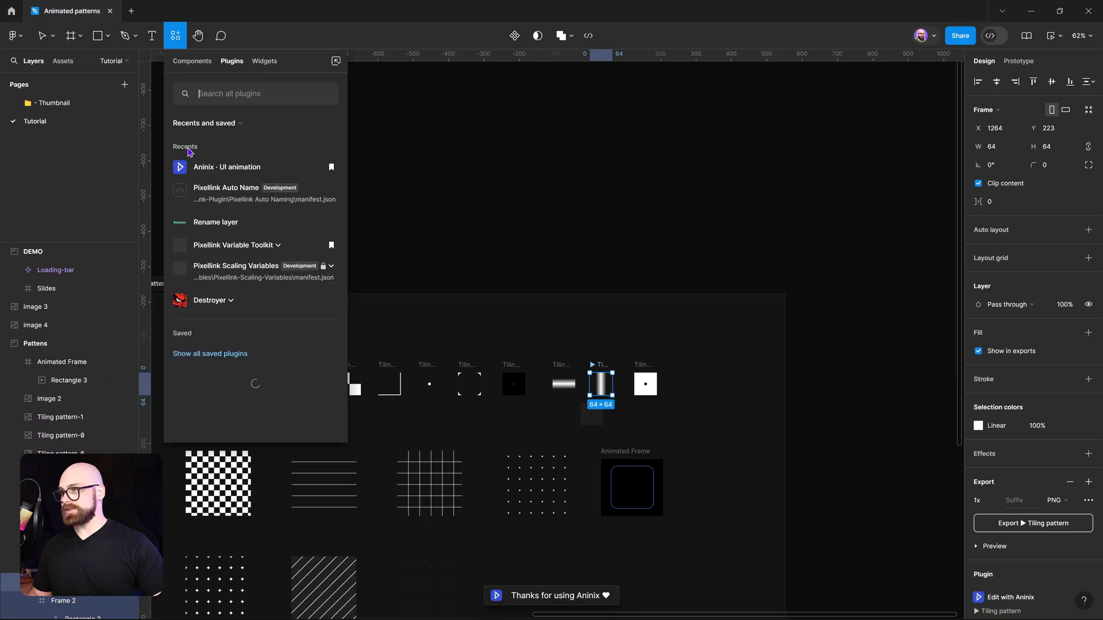
pyautogui.click(217, 168)
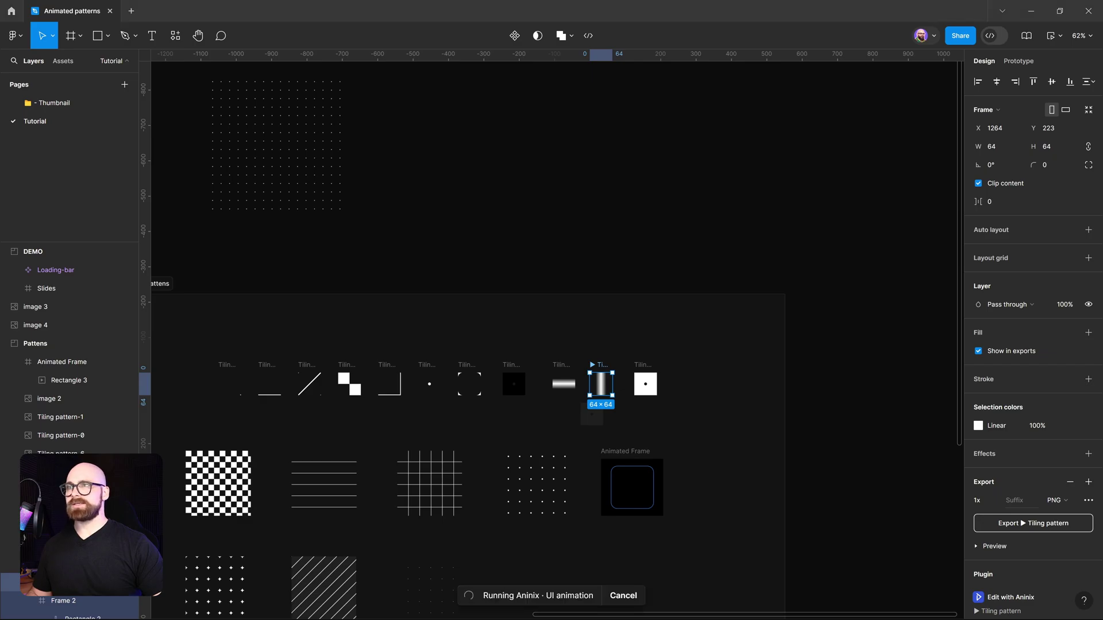
pyautogui.click(591, 455)
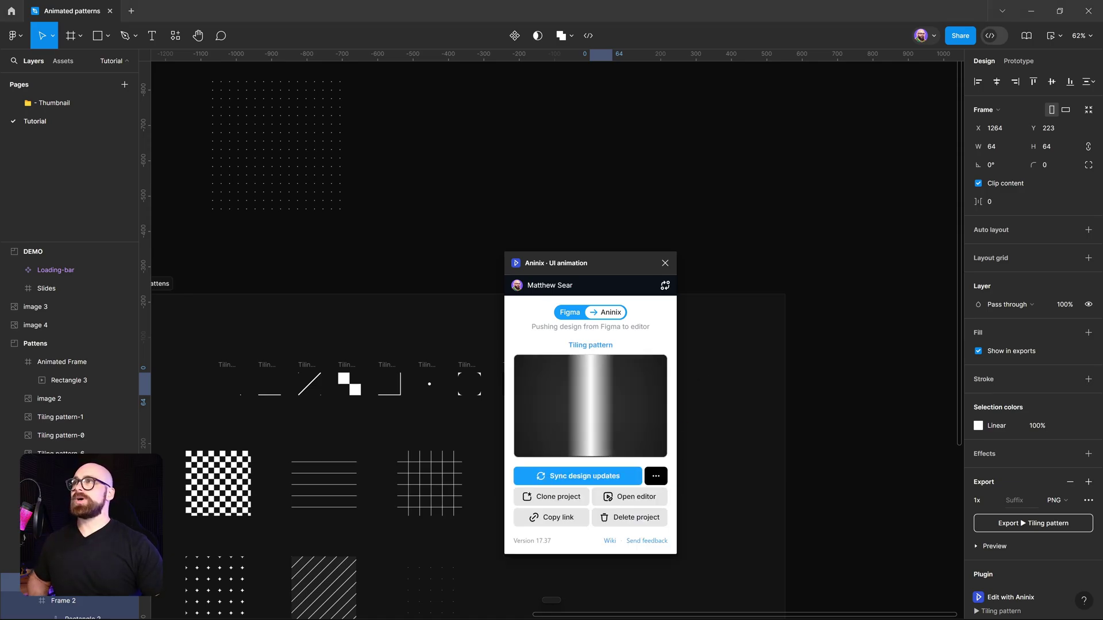
pyautogui.click(629, 496)
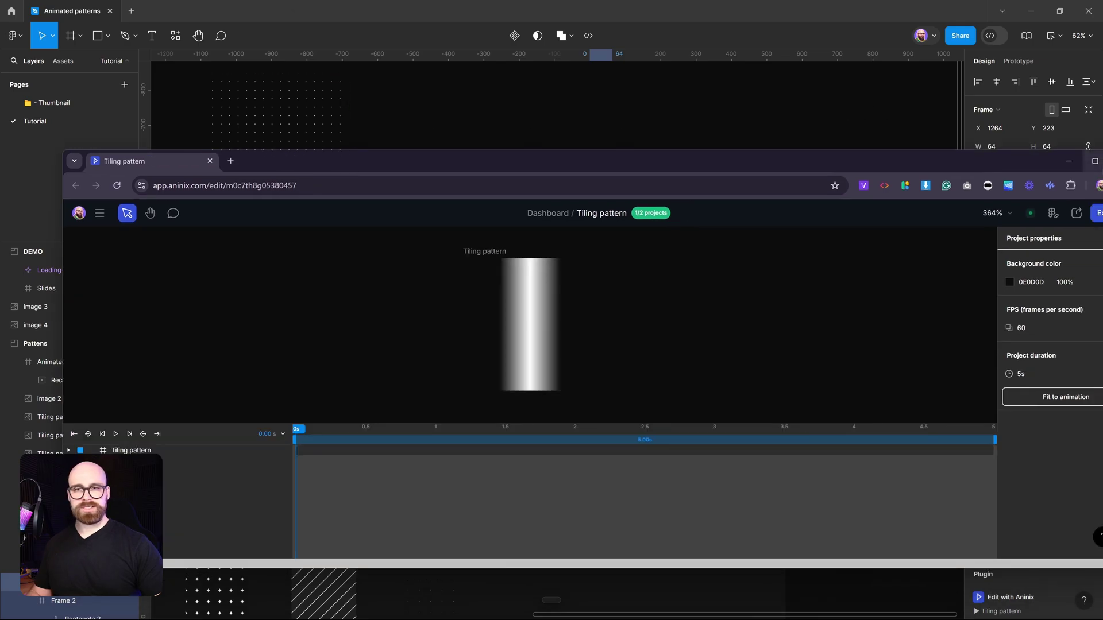
pyautogui.click(1095, 162)
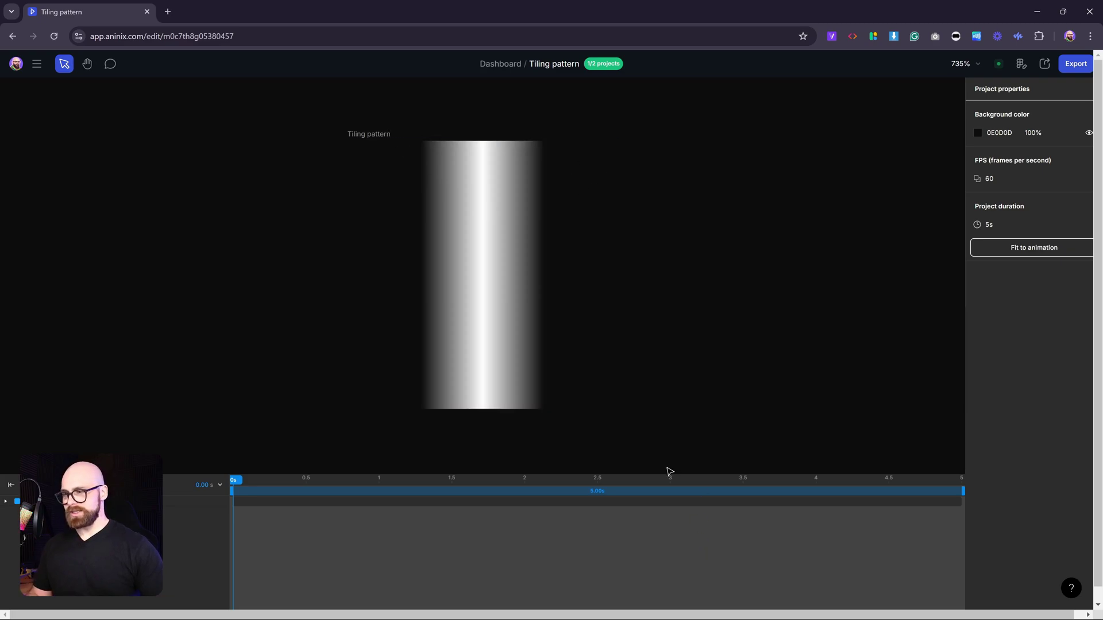
# - Set the anchor point of the gradient strip, Frame 2, to its centre
pyautogui.click(532, 282)
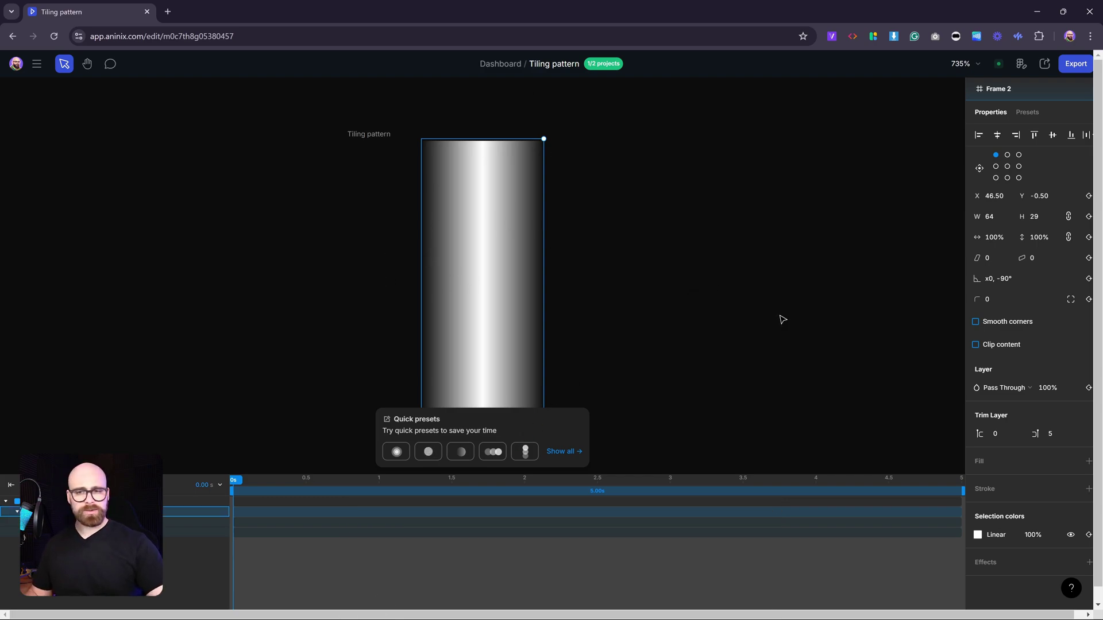
pyautogui.click(1009, 166)
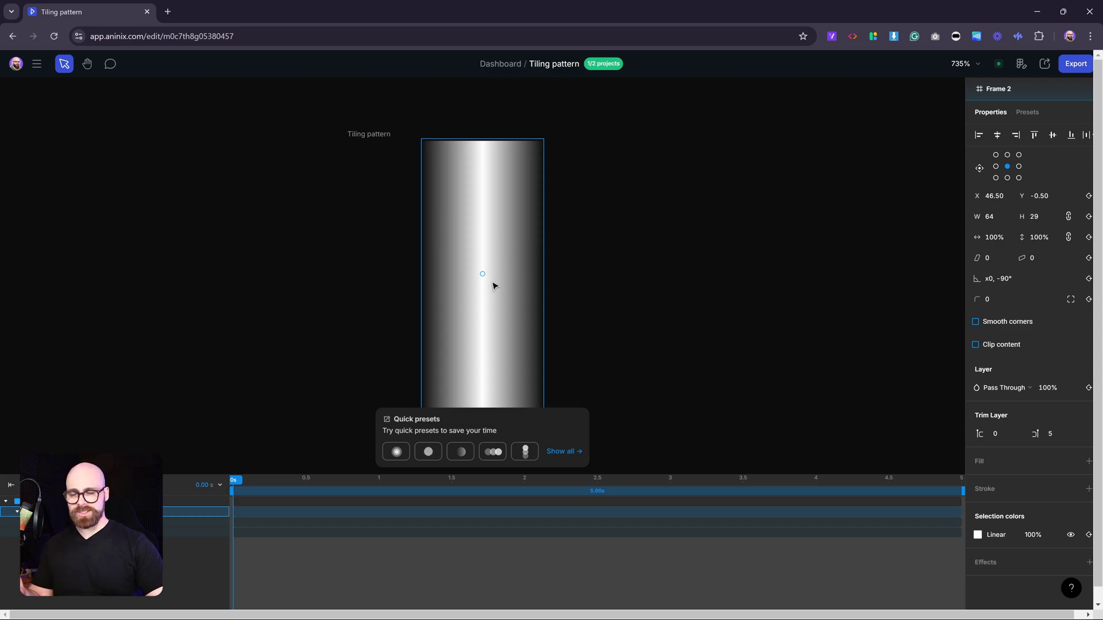
pyautogui.click(604, 360)
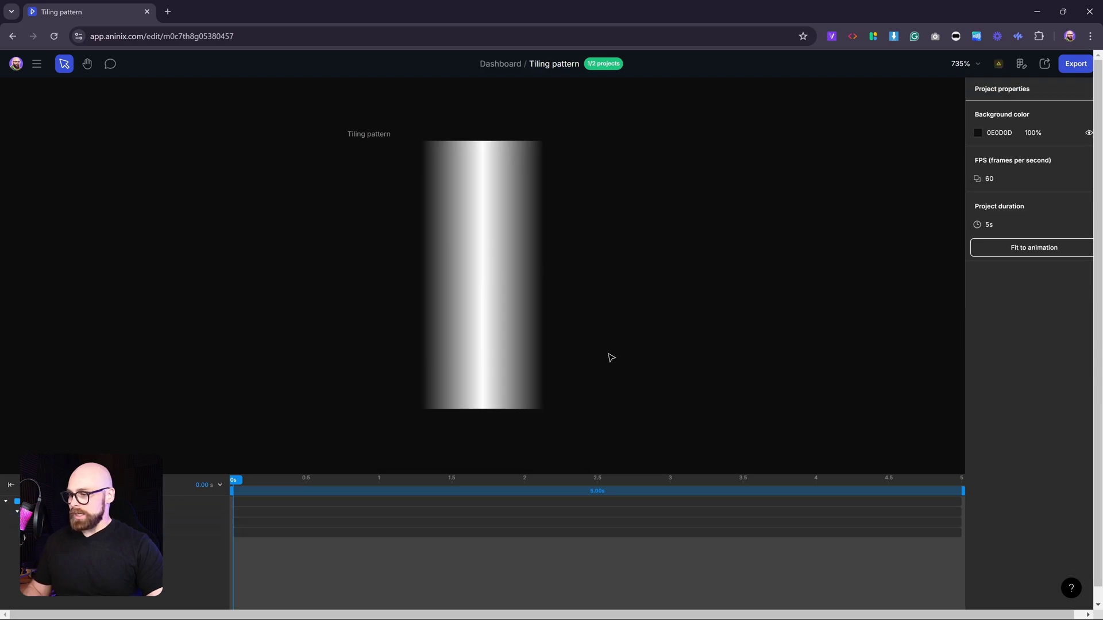
# - Add a position keyframe to Frame 2 at 0 s with X at -1.5, outside the tile
pyautogui.click(513, 266)
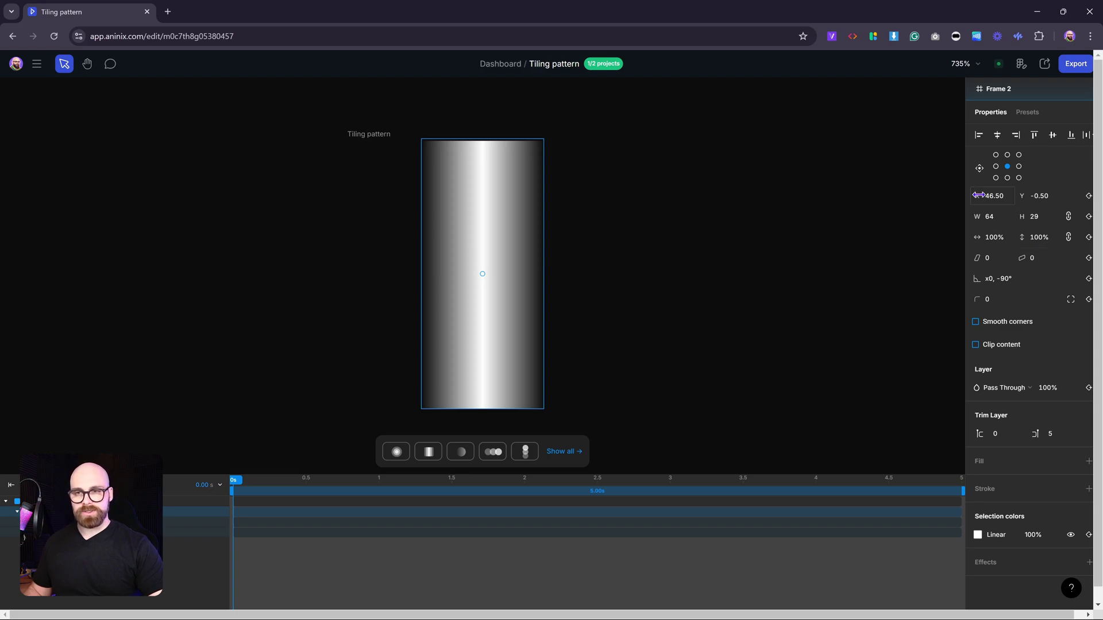
pyautogui.click(1088, 197)
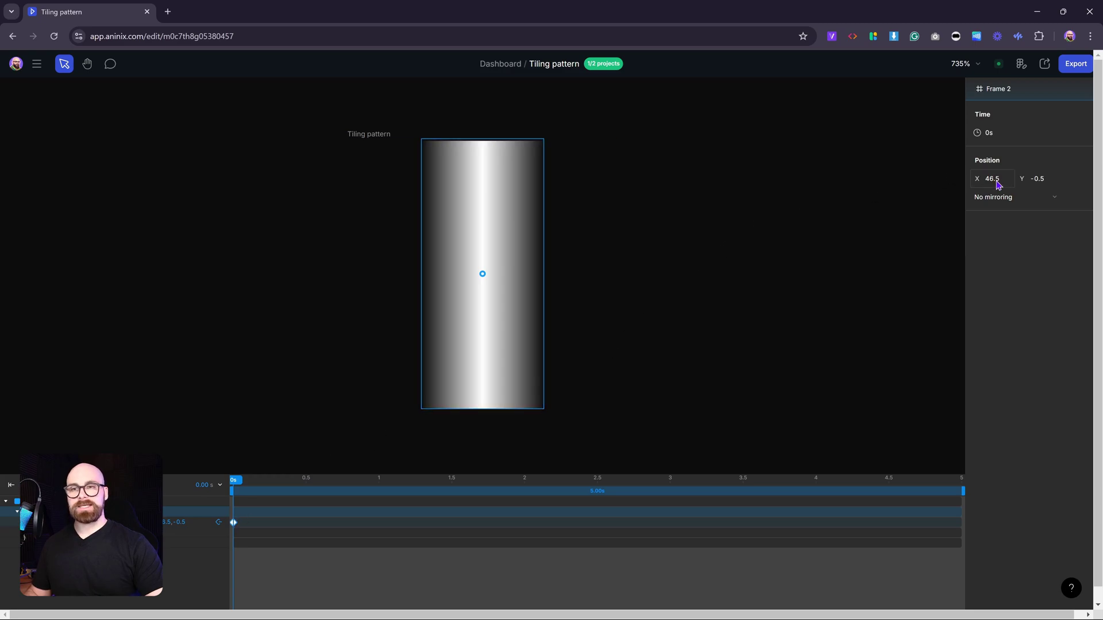
pyautogui.moveTo(981, 185); pyautogui.dragTo(942, 176)
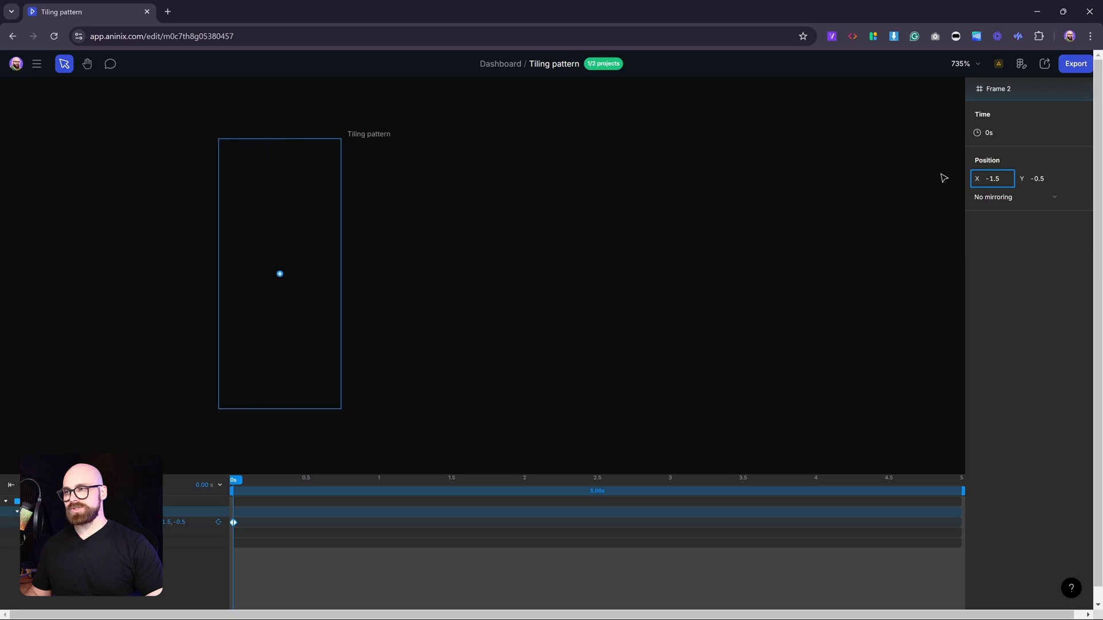
pyautogui.click(994, 181)
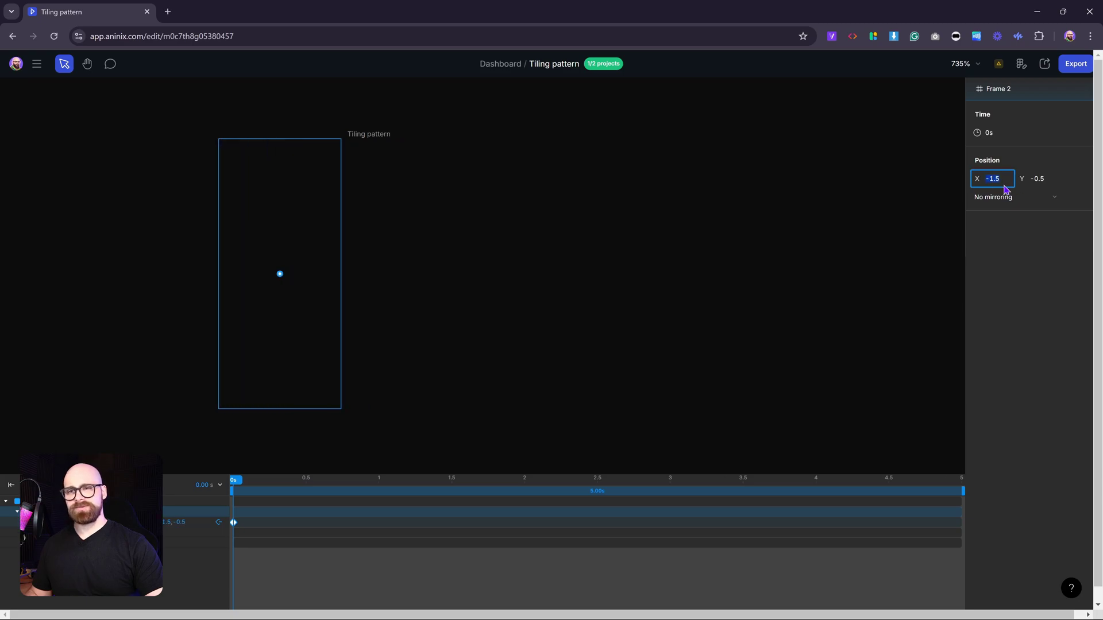
# - Add a second position keyframe for Frame 2 at 5 s with X at 94.5, and play back the motion
pyautogui.moveTo(236, 483); pyautogui.dragTo(972, 446)
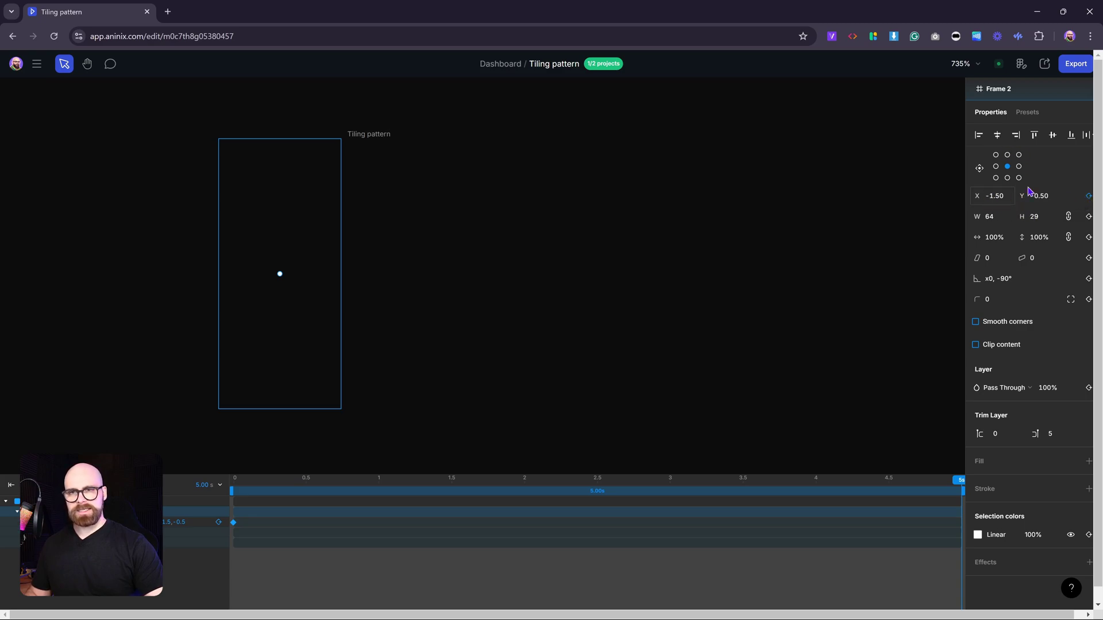
pyautogui.click(993, 196)
pyautogui.write('6.5')
pyautogui.press('Return')
pyautogui.moveTo(992, 200); pyautogui.dragTo(1048, 200)
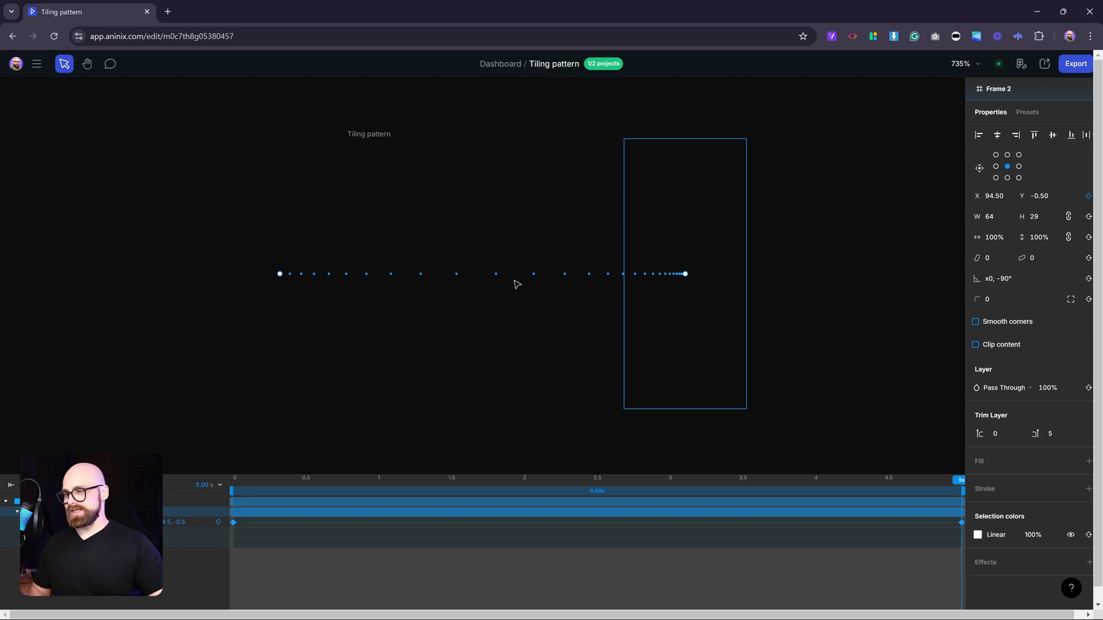
pyautogui.press('space')
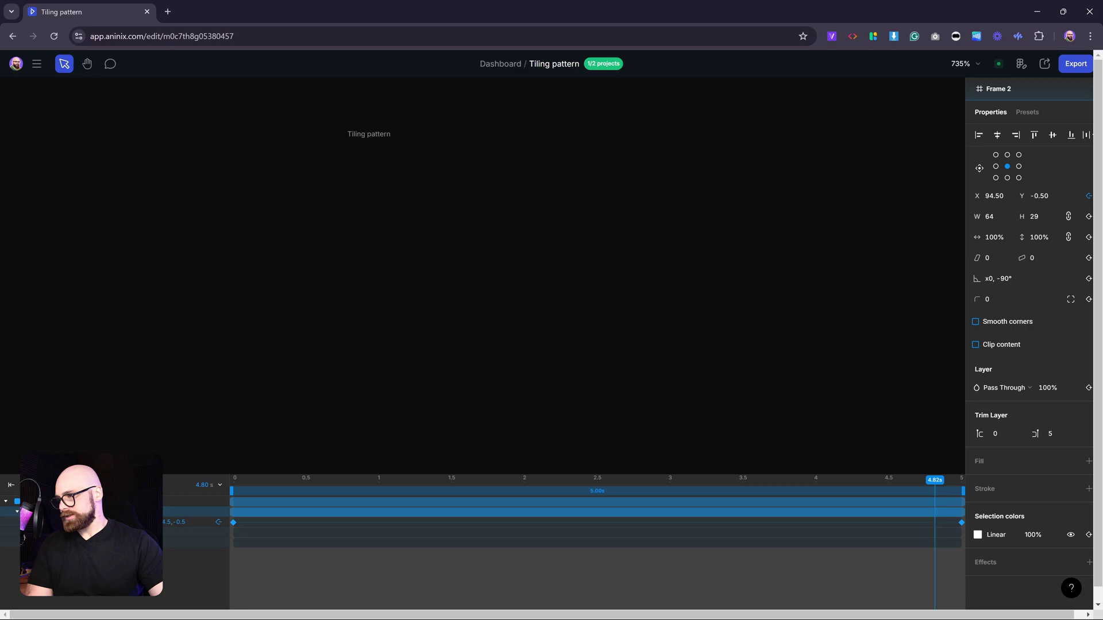
# - Examine the animation presets and the easing options of the value curve for Frame 2's motion
pyautogui.click(1027, 112)
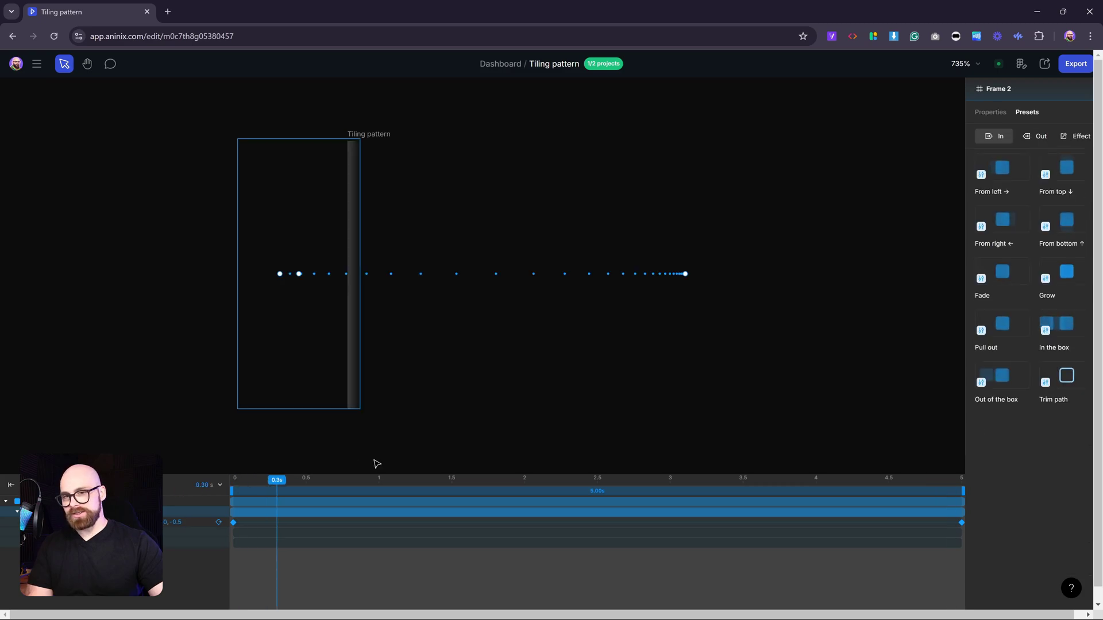
pyautogui.click(234, 523)
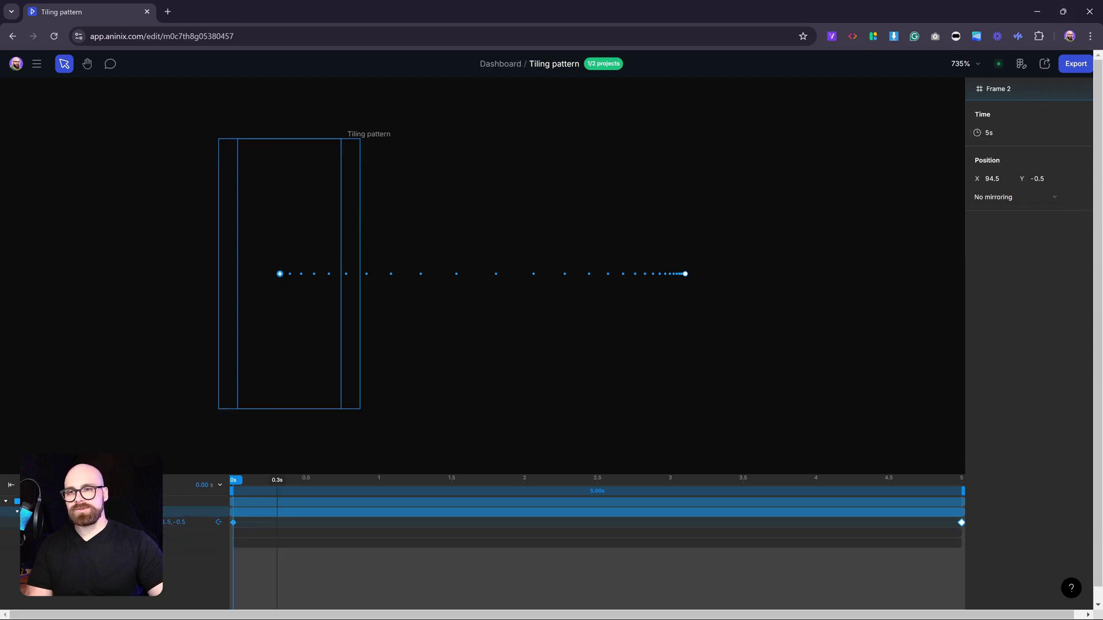
pyautogui.click(184, 502)
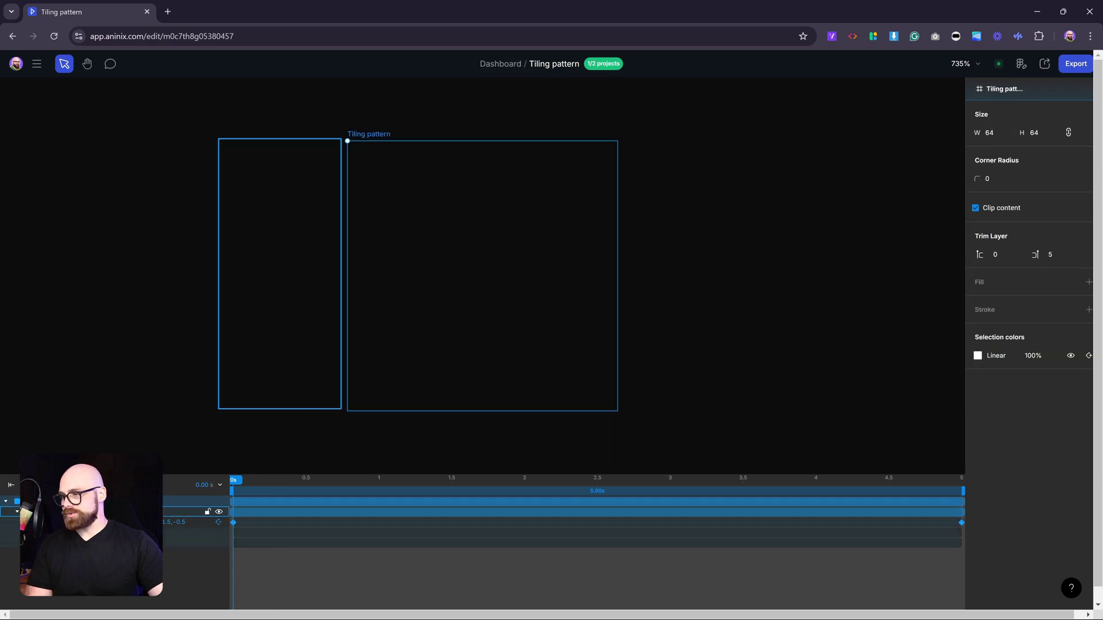
pyautogui.click(115, 512)
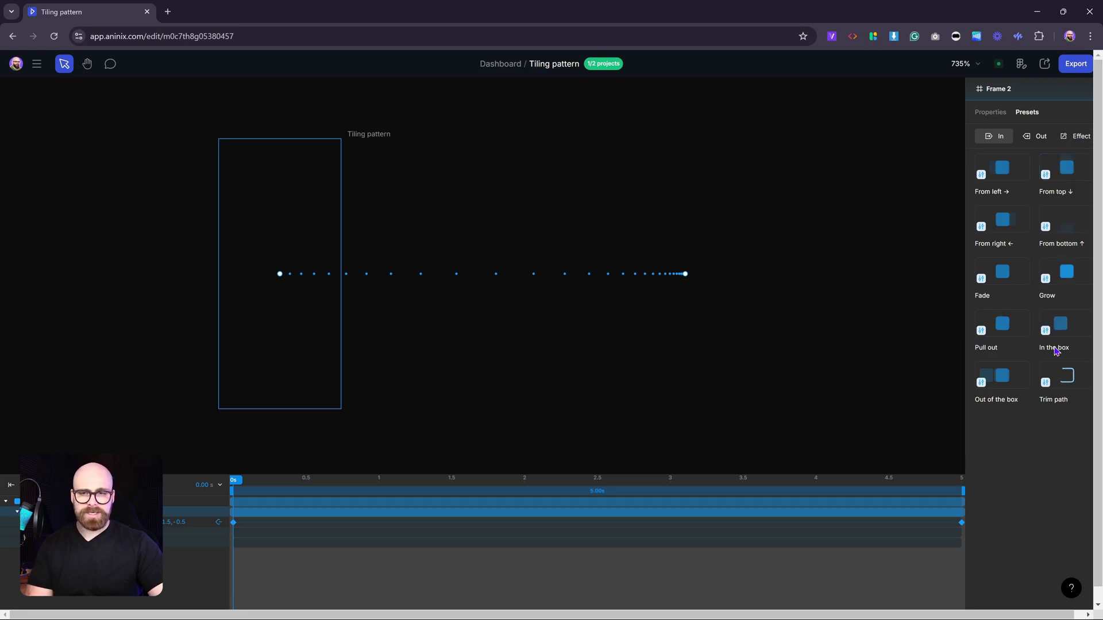
pyautogui.click(1000, 114)
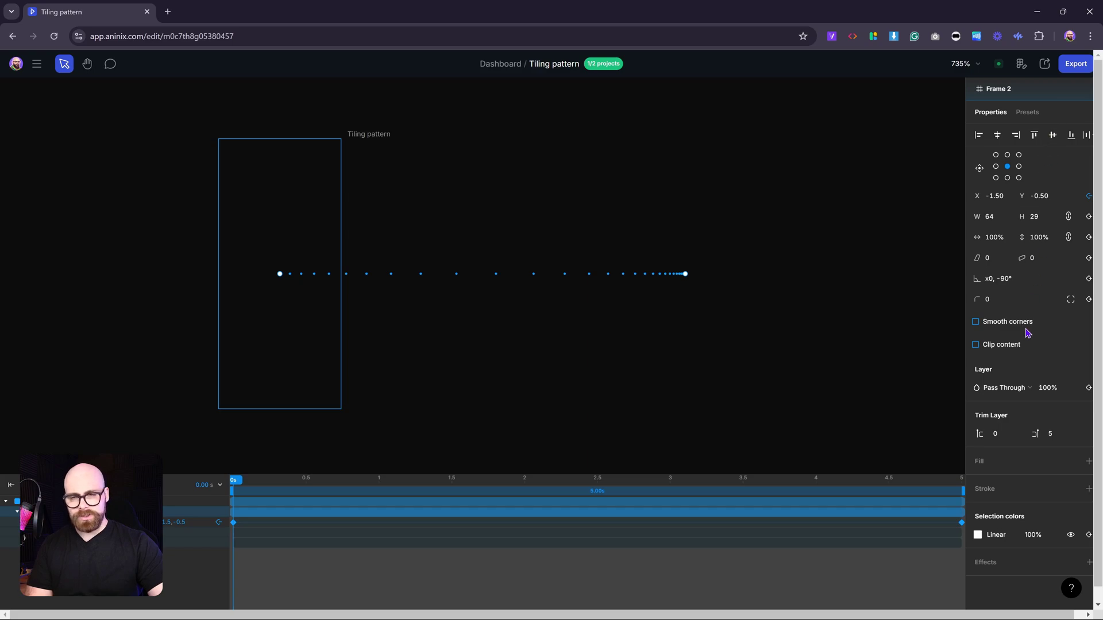
pyautogui.click(195, 512)
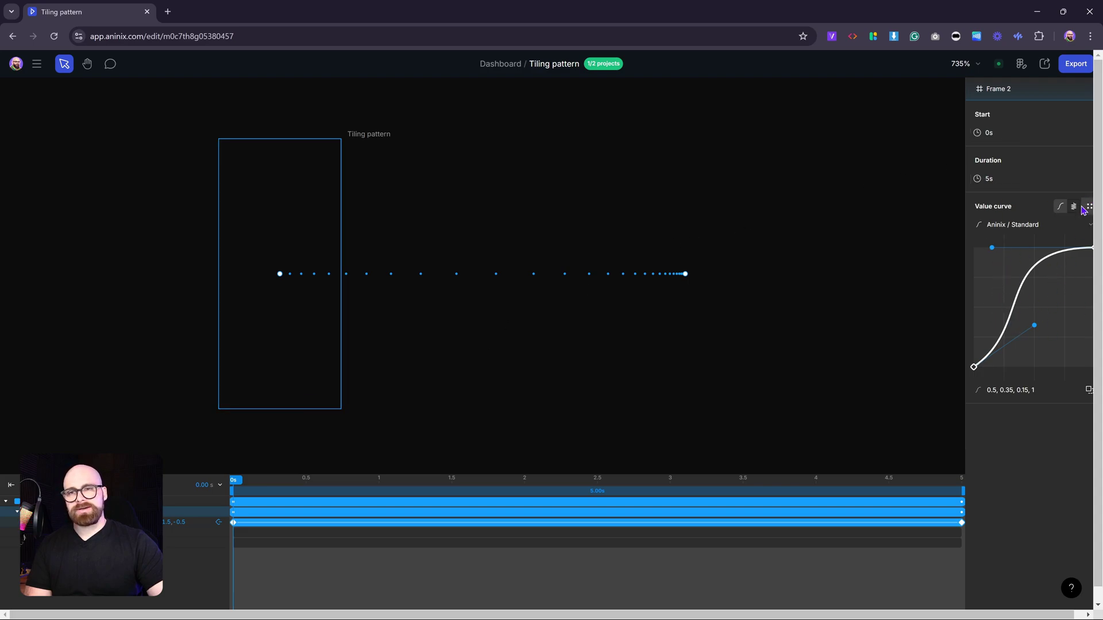
pyautogui.click(1041, 230)
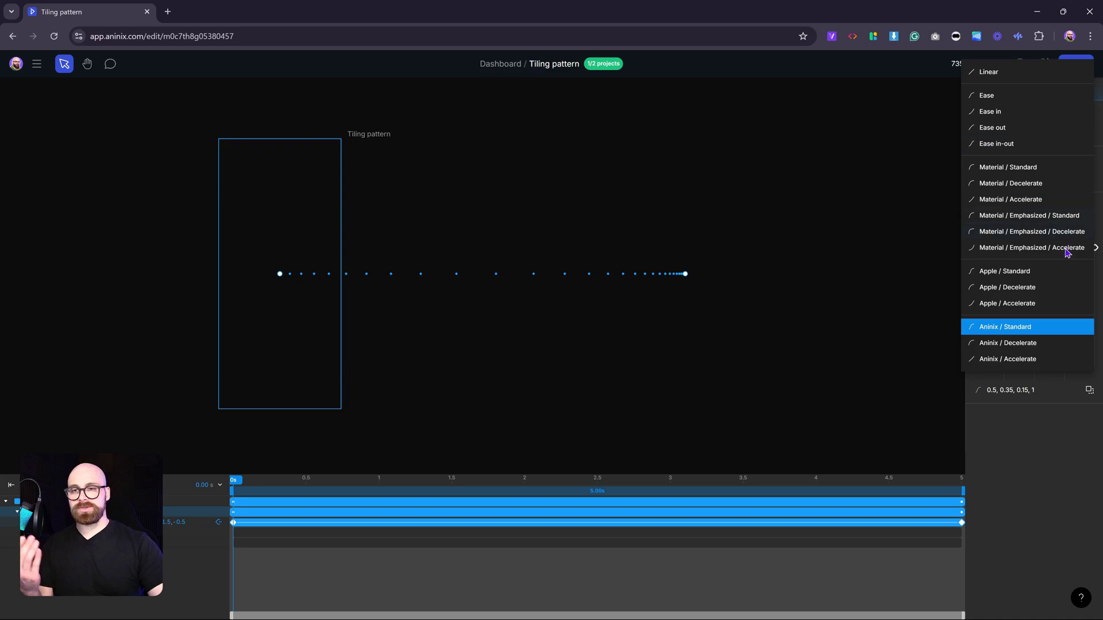
pyautogui.click(1057, 455)
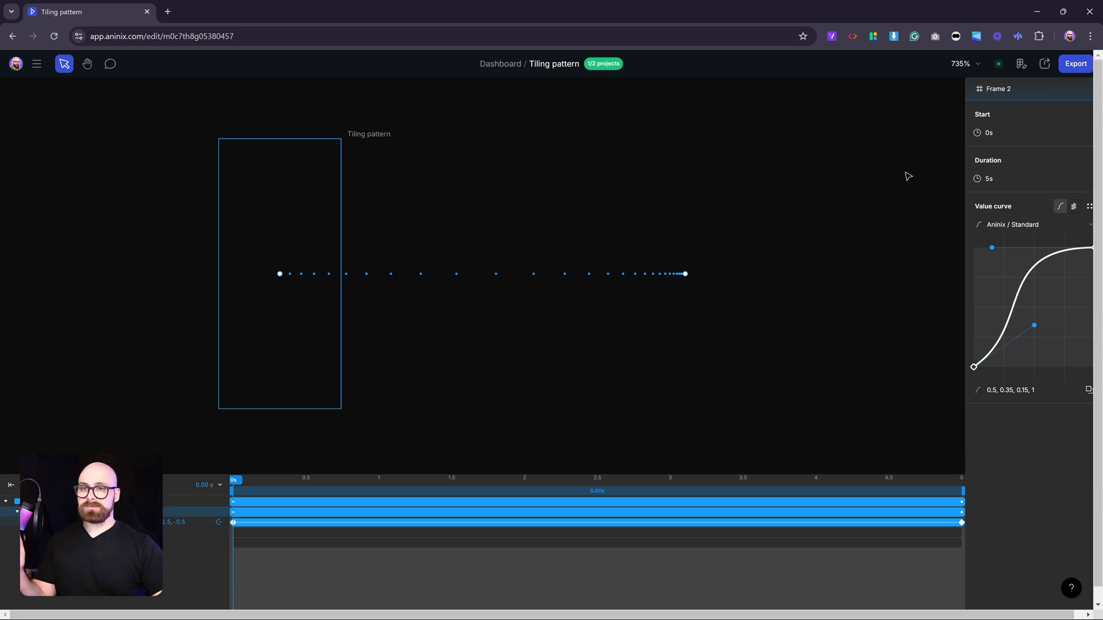
# - Export the animated Tiling pattern at 1x as an .mp4 video
pyautogui.click(1083, 67)
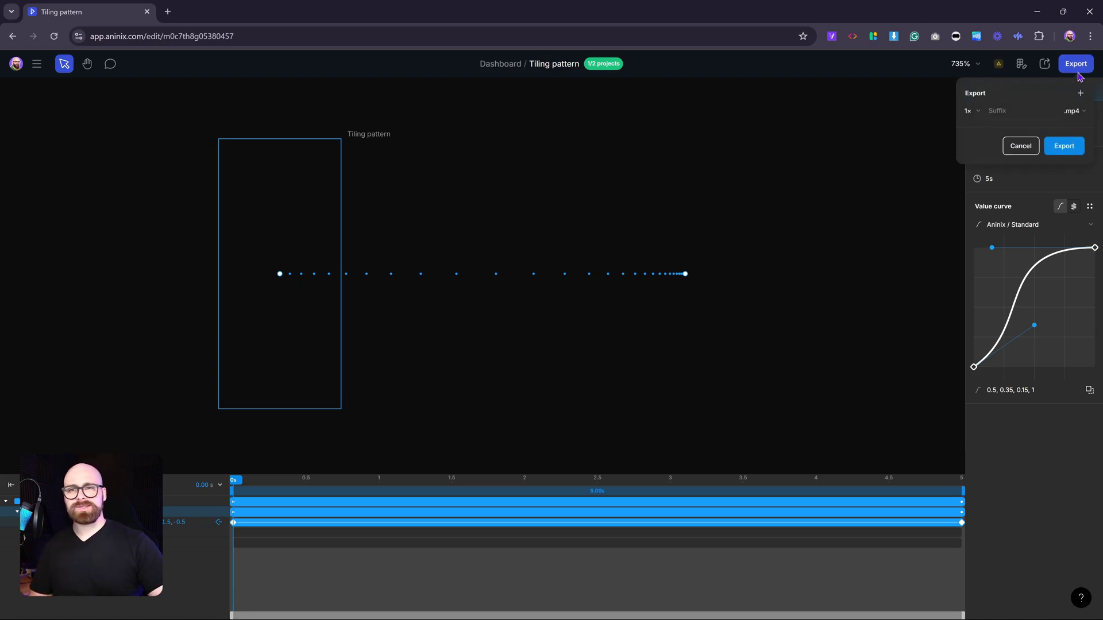
pyautogui.click(1072, 112)
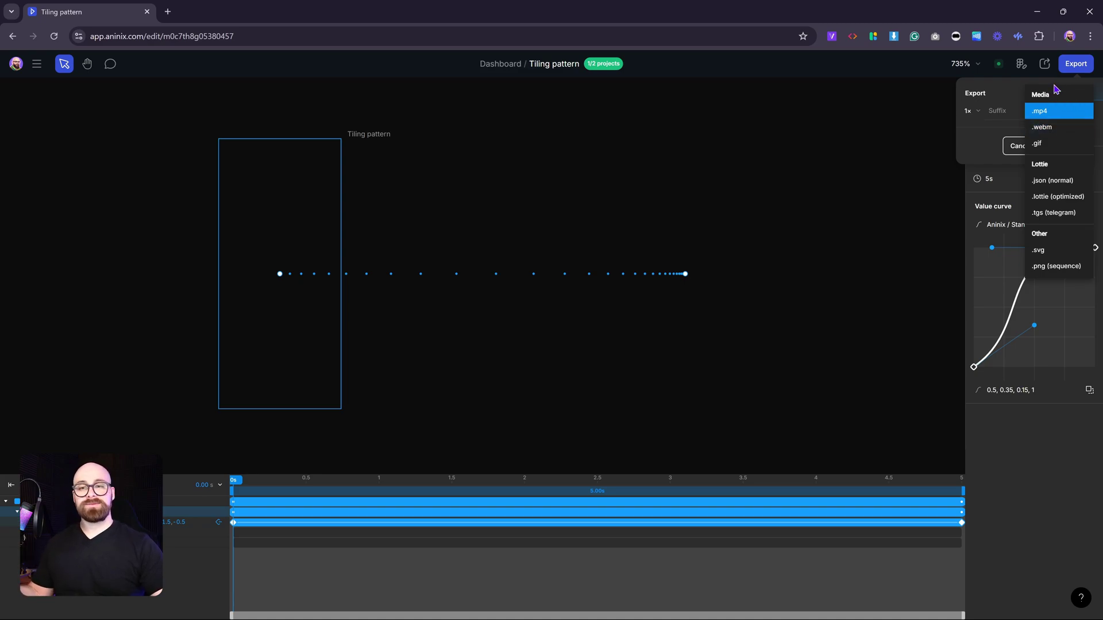
pyautogui.click(1042, 111)
pyautogui.click(1067, 149)
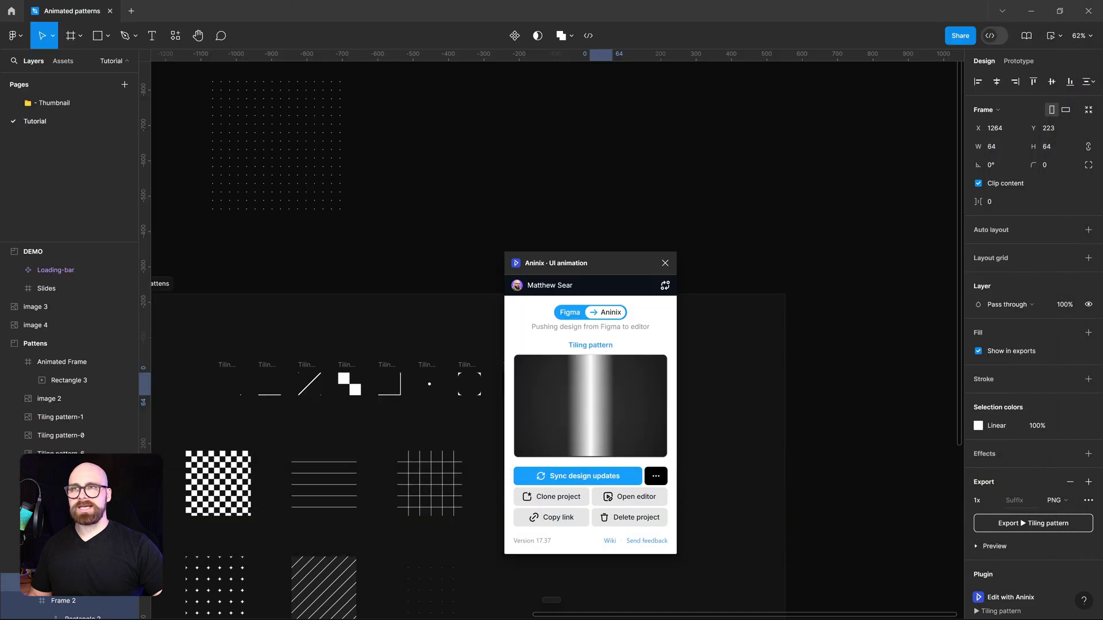
# - Return to Figma, close the Aninix plugin, and place the exported 64 × 64 video above the tile row's far end in the Pattens section
pyautogui.moveTo(794, 182)
pyautogui.mouseDown()
pyautogui.moveTo(774, 156)
pyautogui.moveTo(793, 172)
pyautogui.mouseUp()
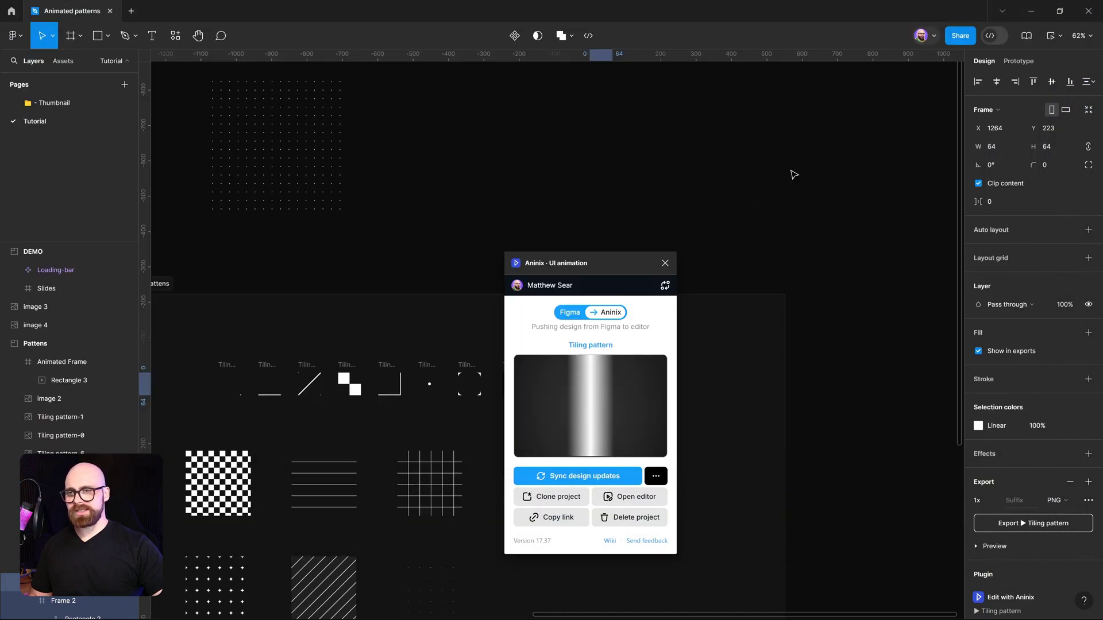
pyautogui.click(666, 264)
pyautogui.moveTo(791, 168); pyautogui.dragTo(731, 349)
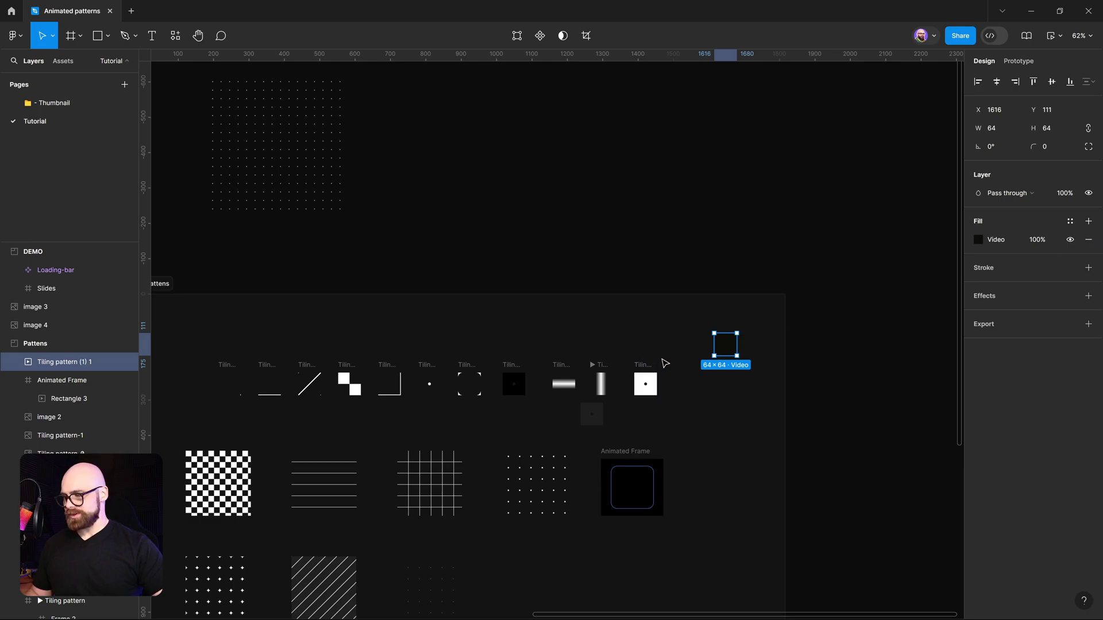
# - Wrap the 64 × 64 video in an auto layout frame and check it in the prototype preview
pyautogui.hotkey('shift', 'a')
pyautogui.click(1060, 35)
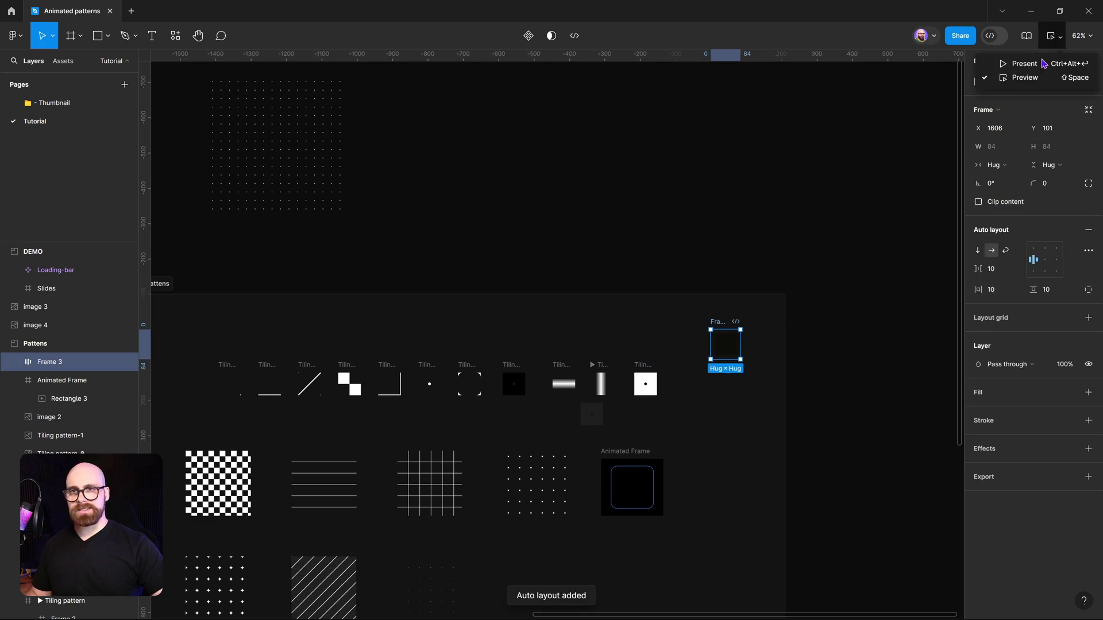
pyautogui.click(1018, 81)
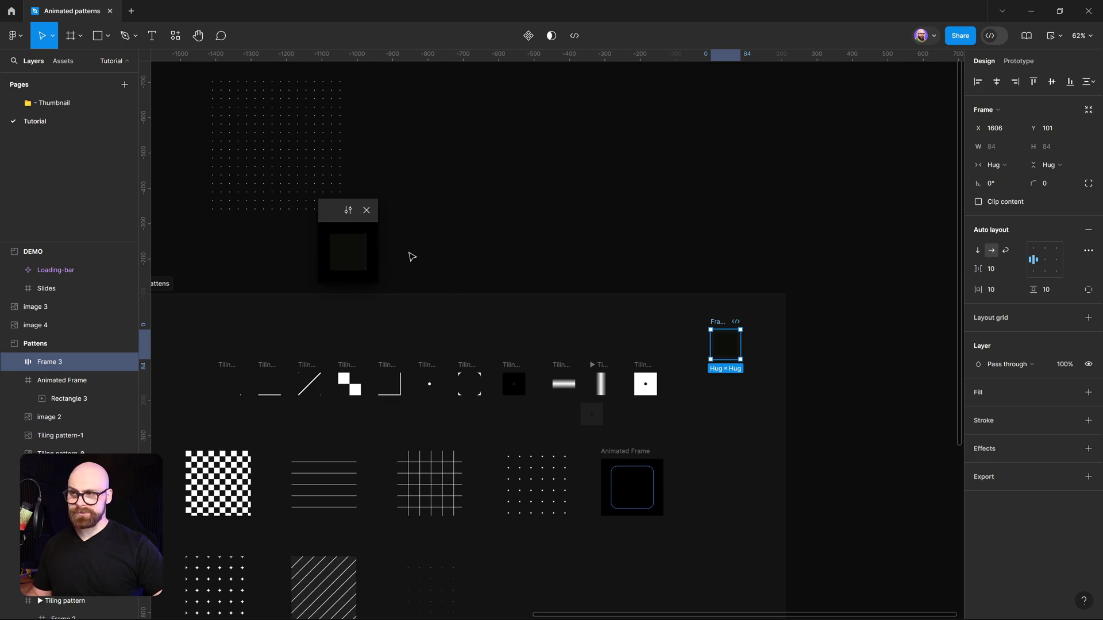
pyautogui.click(366, 210)
# - Set the fill mode of the video inside Frame 3 to Tile
pyautogui.scroll(5, 727, 354)
pyautogui.click(734, 359)
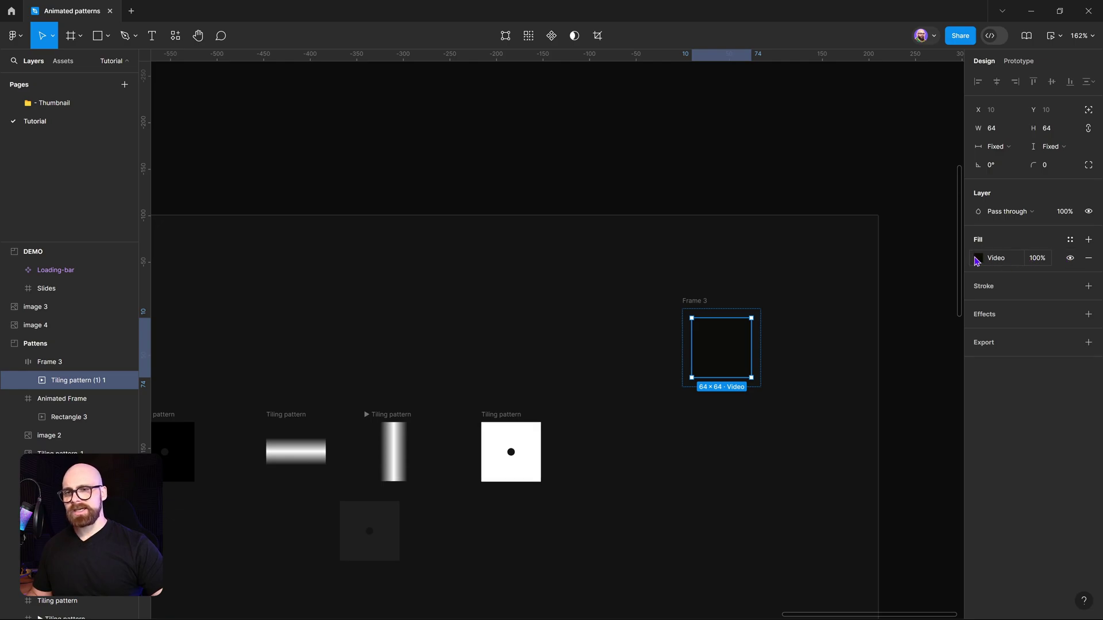
pyautogui.click(977, 258)
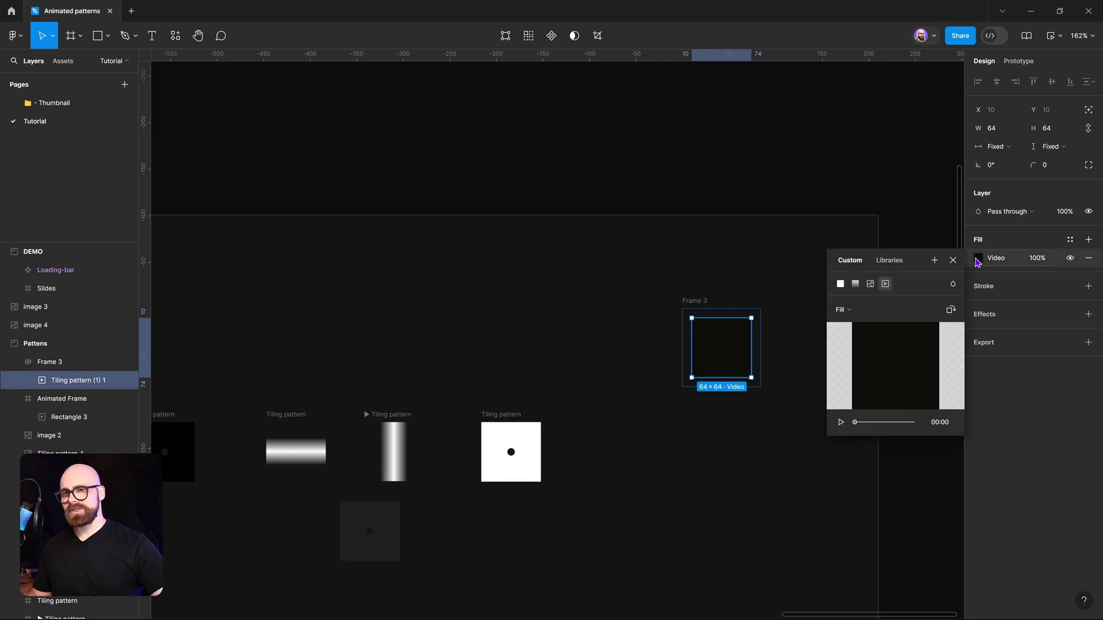
pyautogui.click(865, 311)
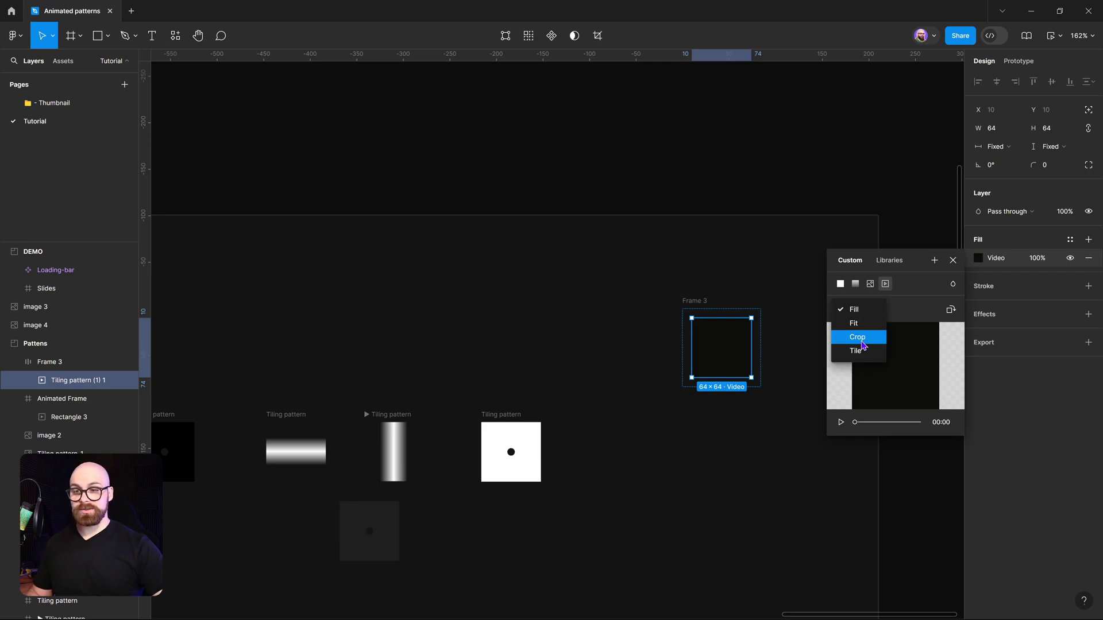
pyautogui.click(873, 356)
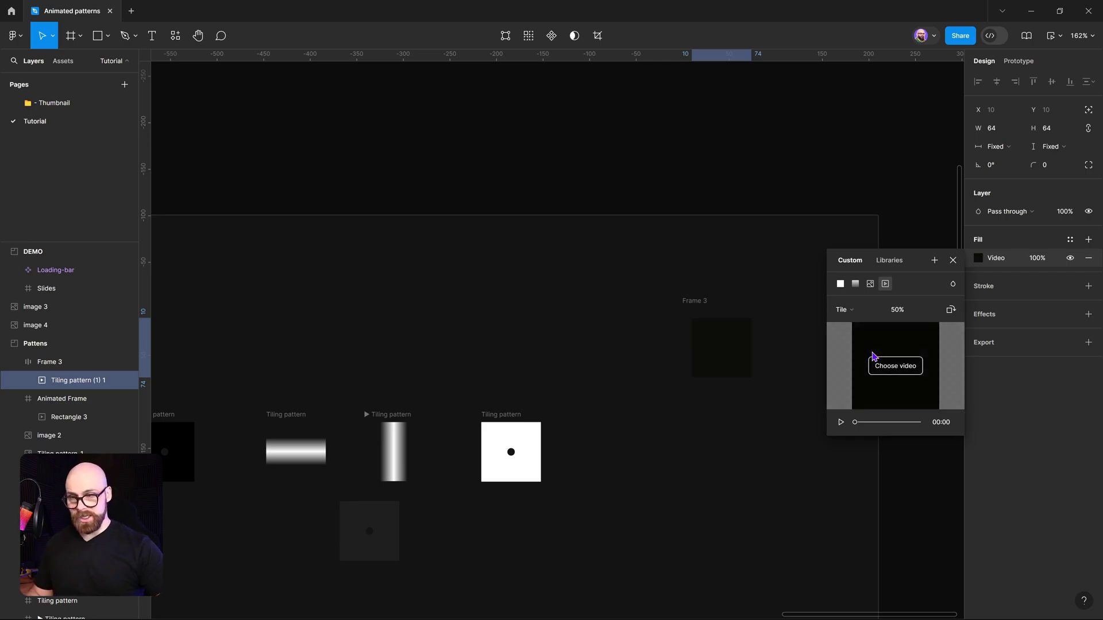
# - Move the video out of Frame 3 onto the empty canvas above the Pattens section and enlarge it to about 381 × 381
pyautogui.moveTo(783, 317); pyautogui.dragTo(599, 303)
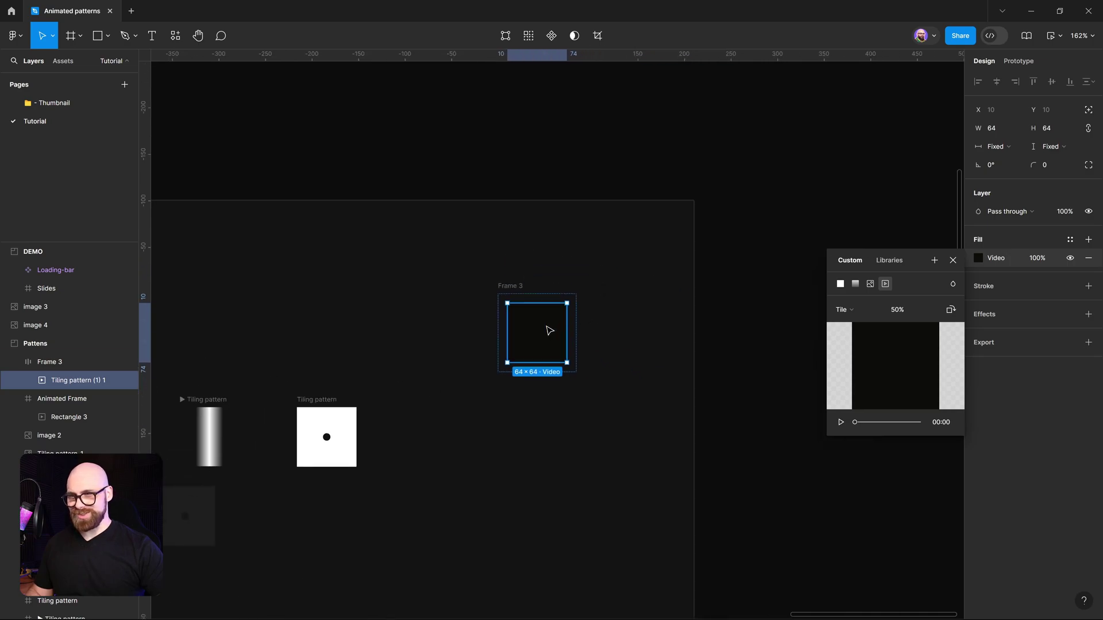
pyautogui.moveTo(546, 331); pyautogui.dragTo(520, 54)
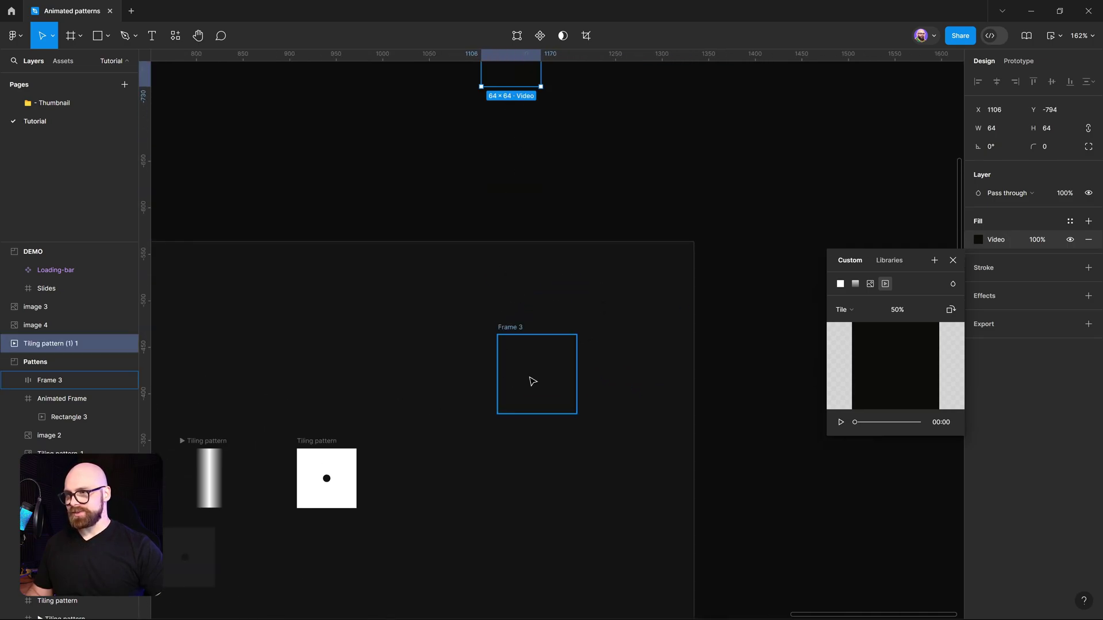
pyautogui.click(532, 380)
pyautogui.scroll(5, 546, 244)
pyautogui.click(528, 217)
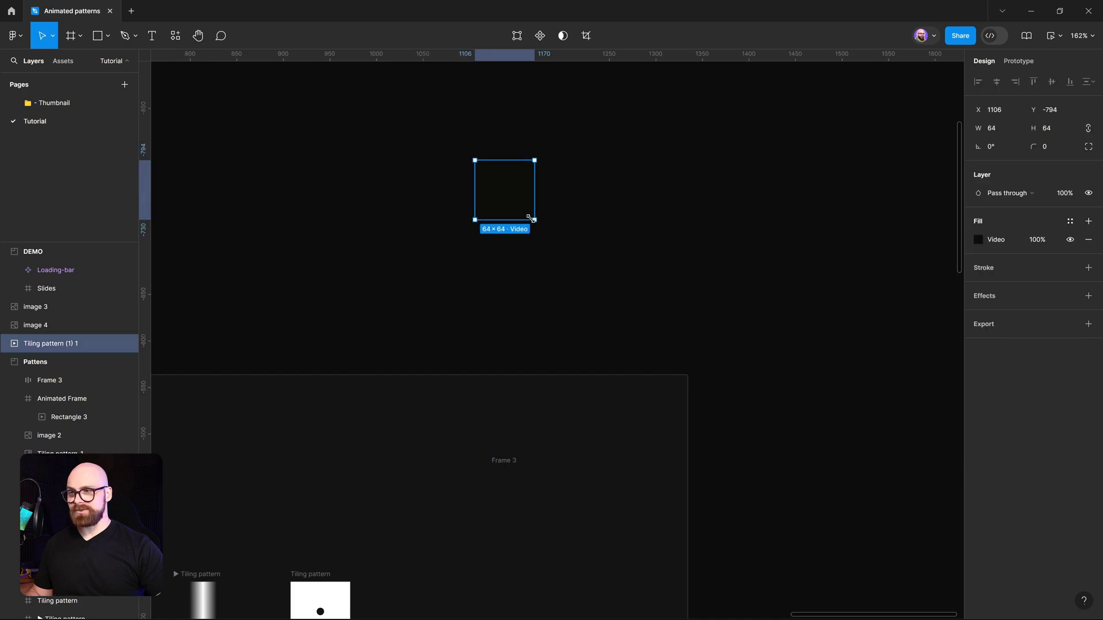
pyautogui.moveTo(531, 218); pyautogui.dragTo(828, 512)
pyautogui.scroll(-3, 640, 226)
pyautogui.scroll(2, 593, 364)
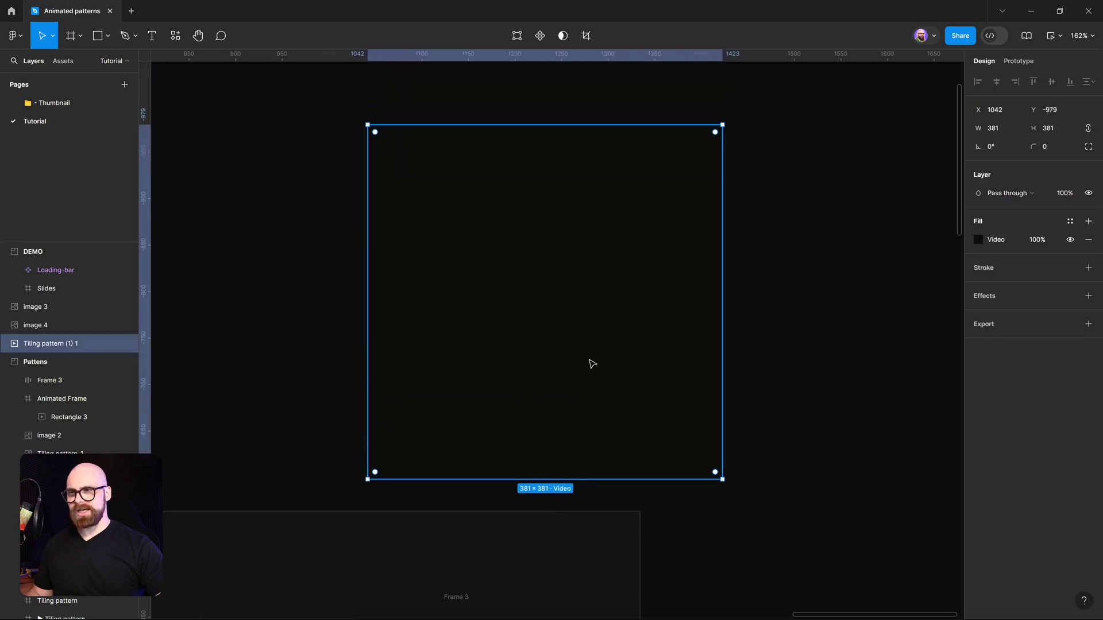
# - Wrap the enlarged video in a frame and watch its tiled motion in an enlarged prototype preview
pyautogui.rightClick(625, 190)
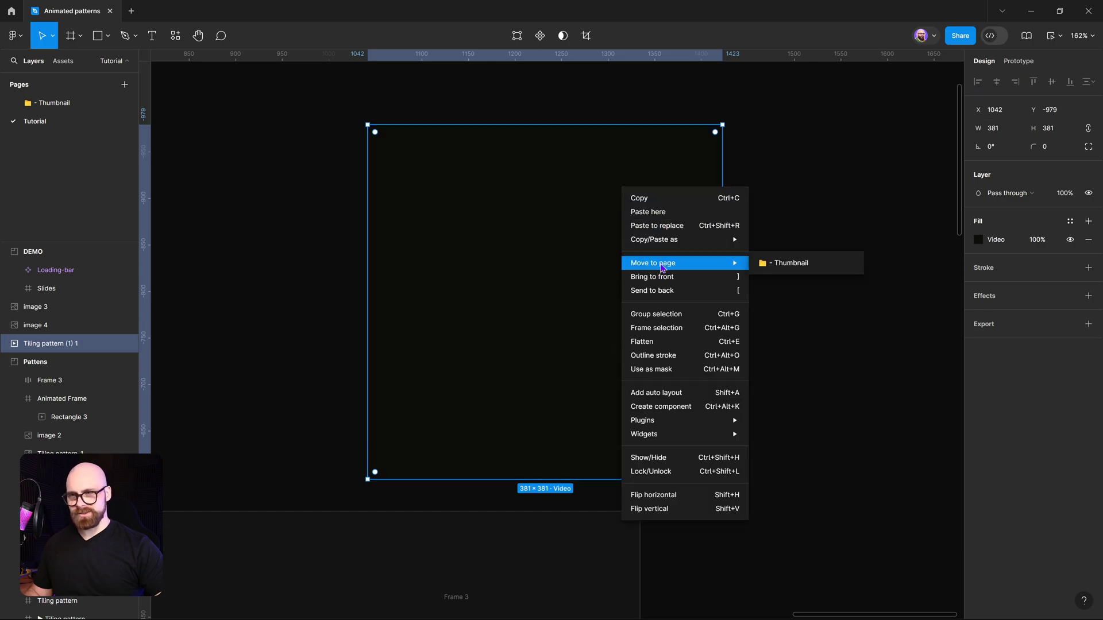
pyautogui.click(658, 333)
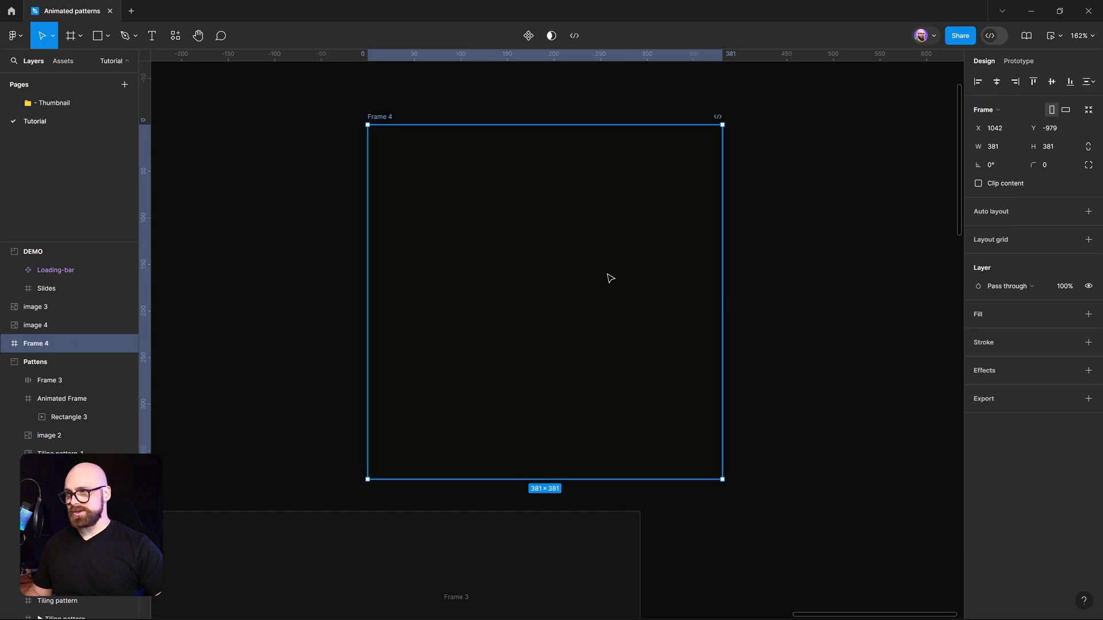
pyautogui.click(1060, 36)
pyautogui.click(1040, 79)
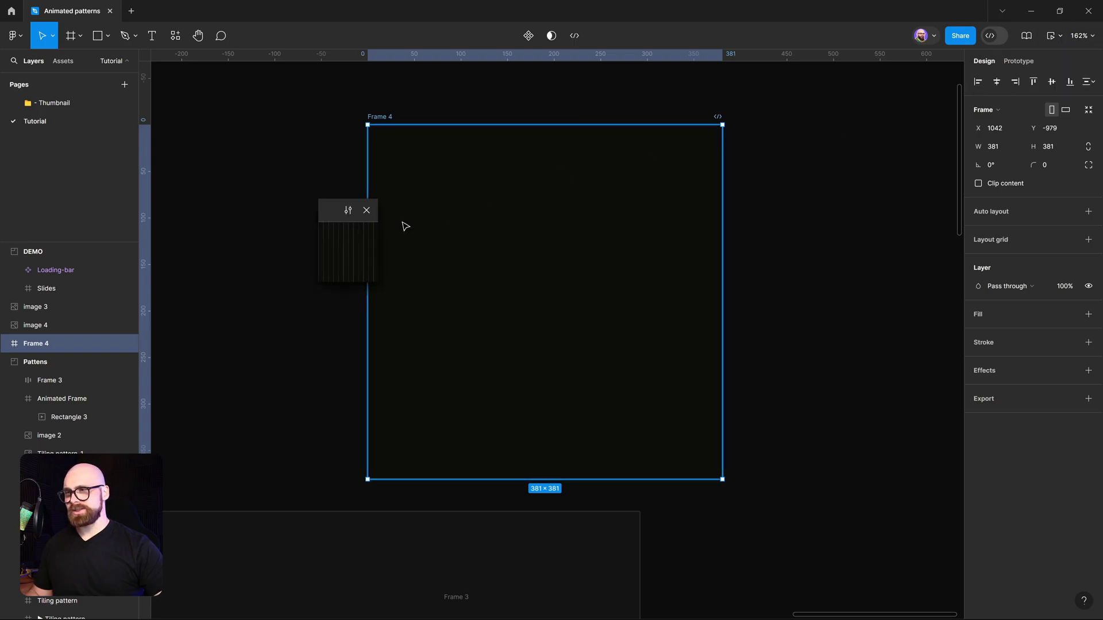
pyautogui.moveTo(374, 283); pyautogui.dragTo(677, 422)
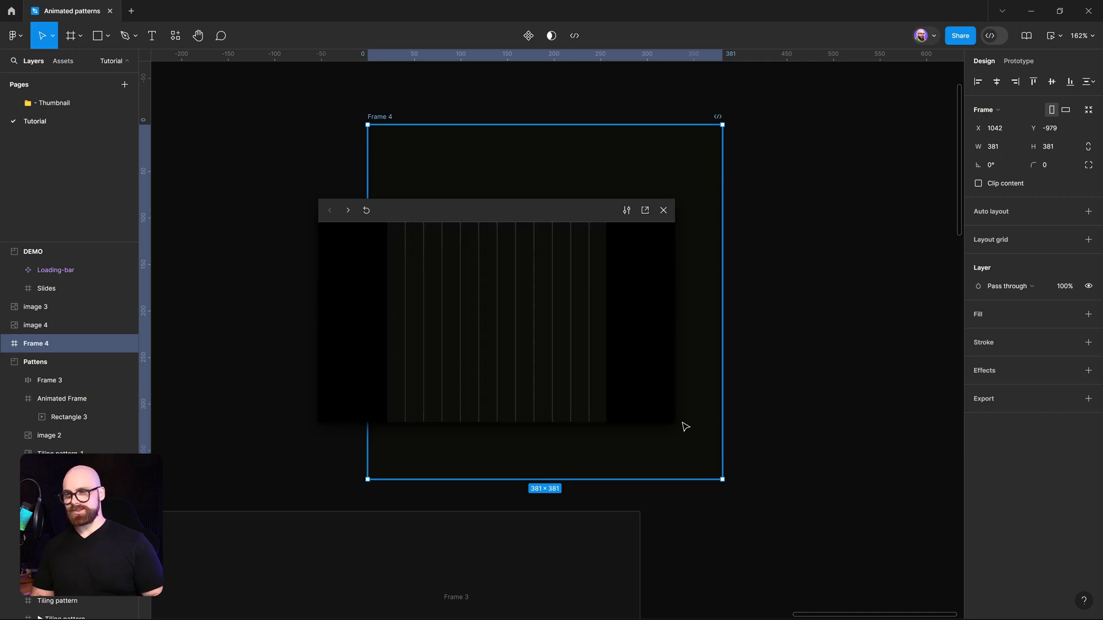
pyautogui.click(663, 210)
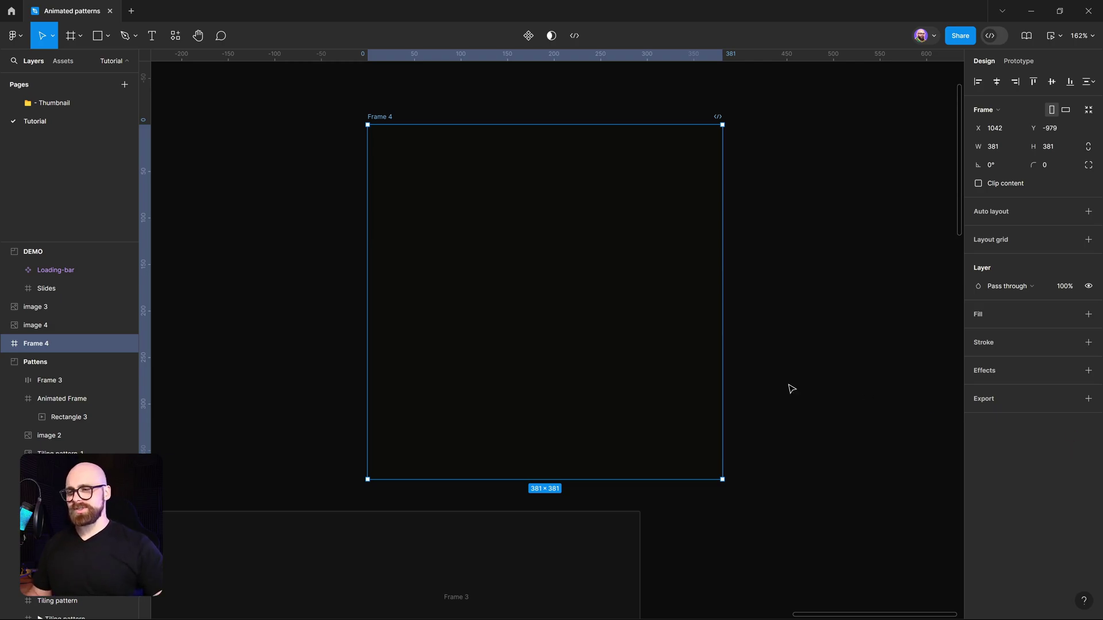
# - Shift Frame 4 farther above the Pattens section and delete the empty Frame 3
pyautogui.hotkey('ctrl', 'v')
pyautogui.scroll(-5, 728, 391)
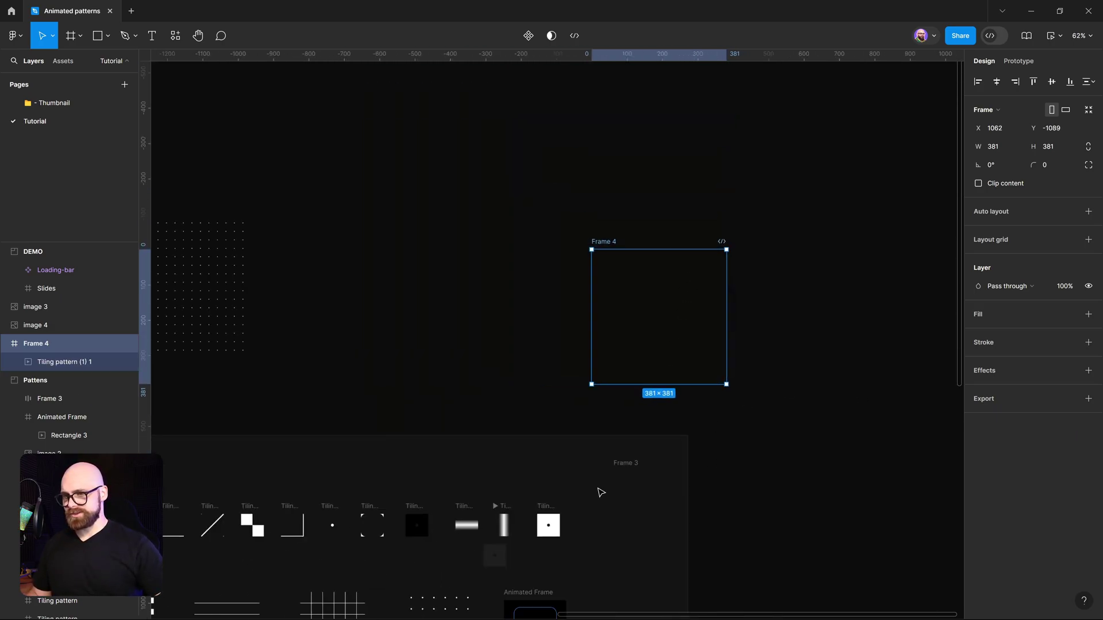
pyautogui.click(629, 483)
pyautogui.press('Delete')
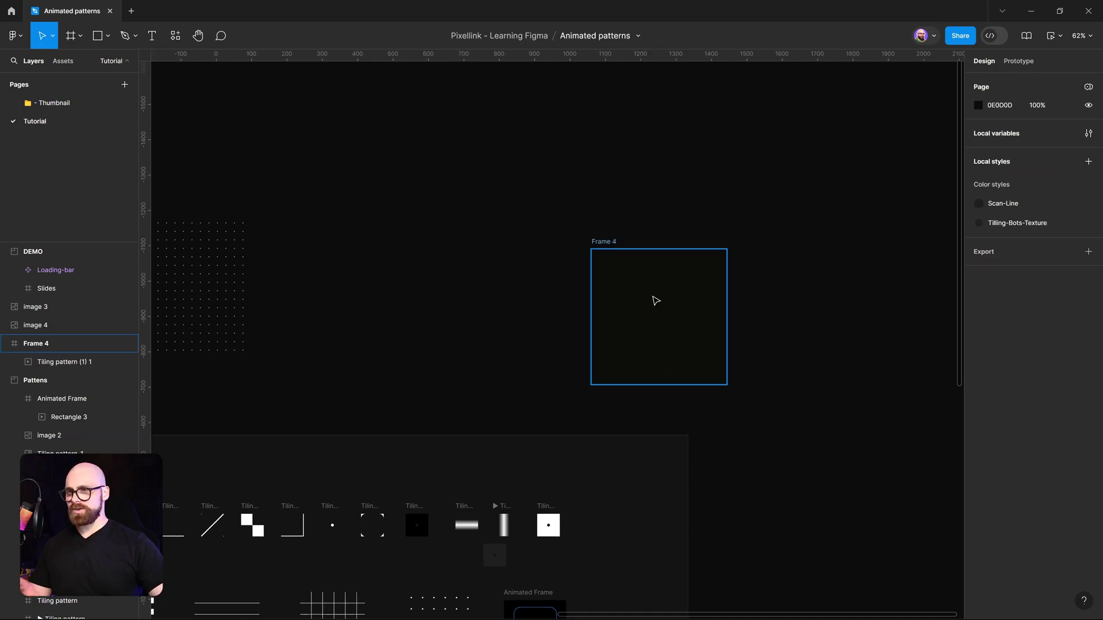
# - Set the fill mode of the video inside Frame 4 to Fill
pyautogui.click(655, 301)
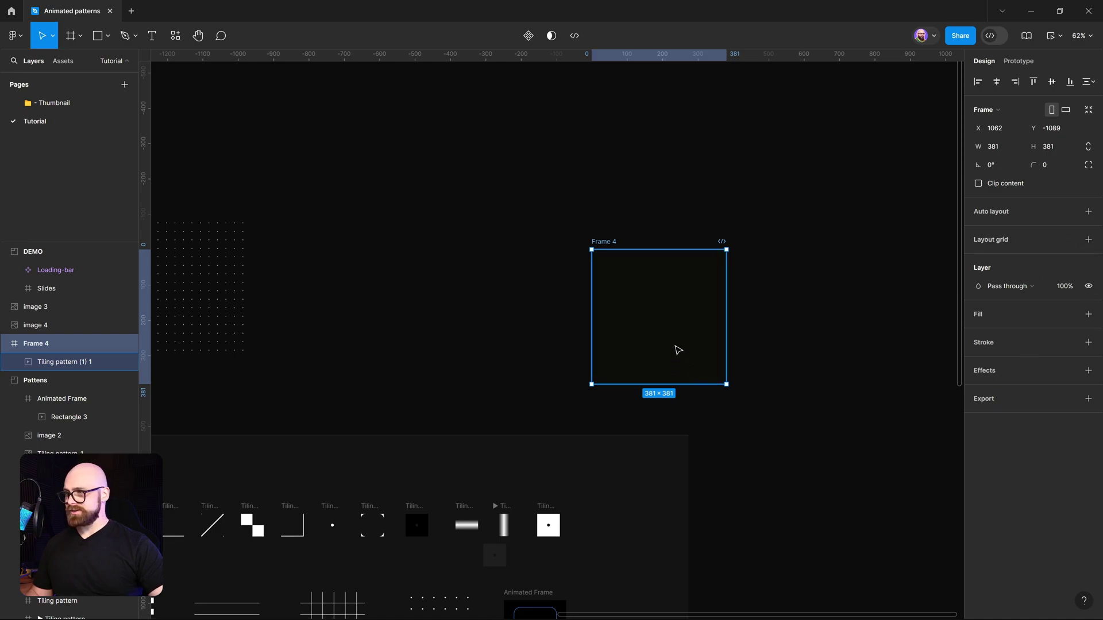
pyautogui.click(75, 362)
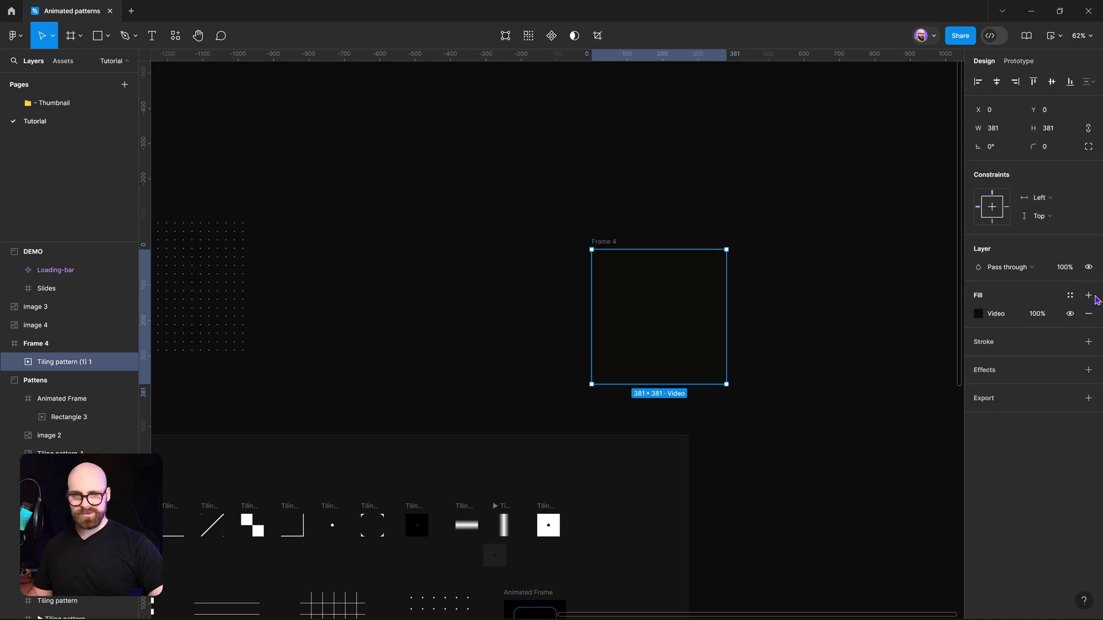
pyautogui.click(979, 314)
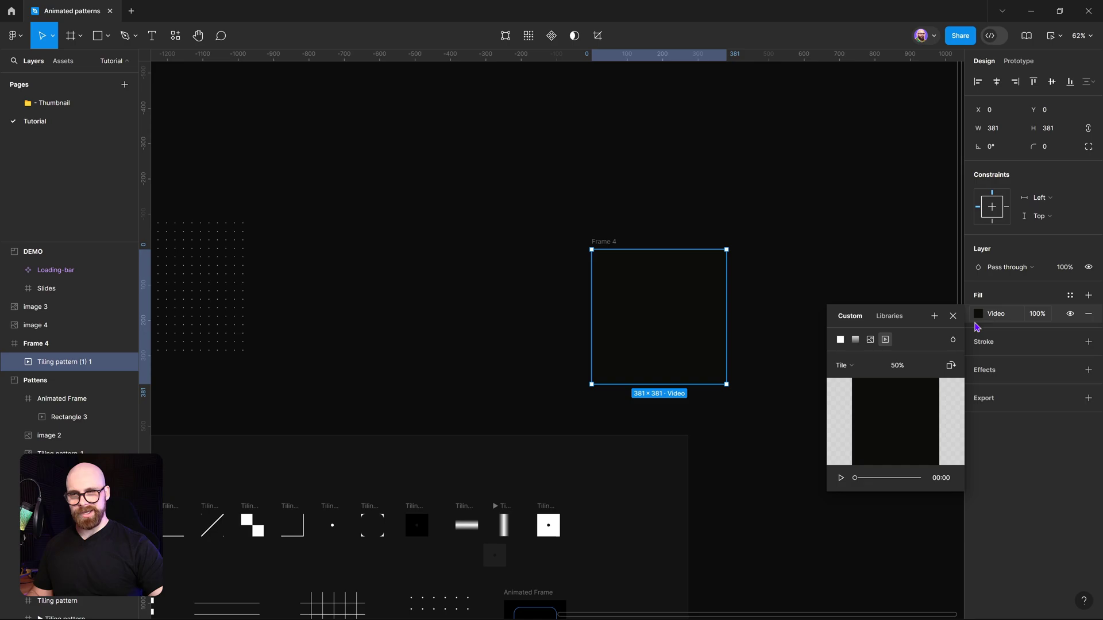
pyautogui.click(843, 365)
pyautogui.click(856, 325)
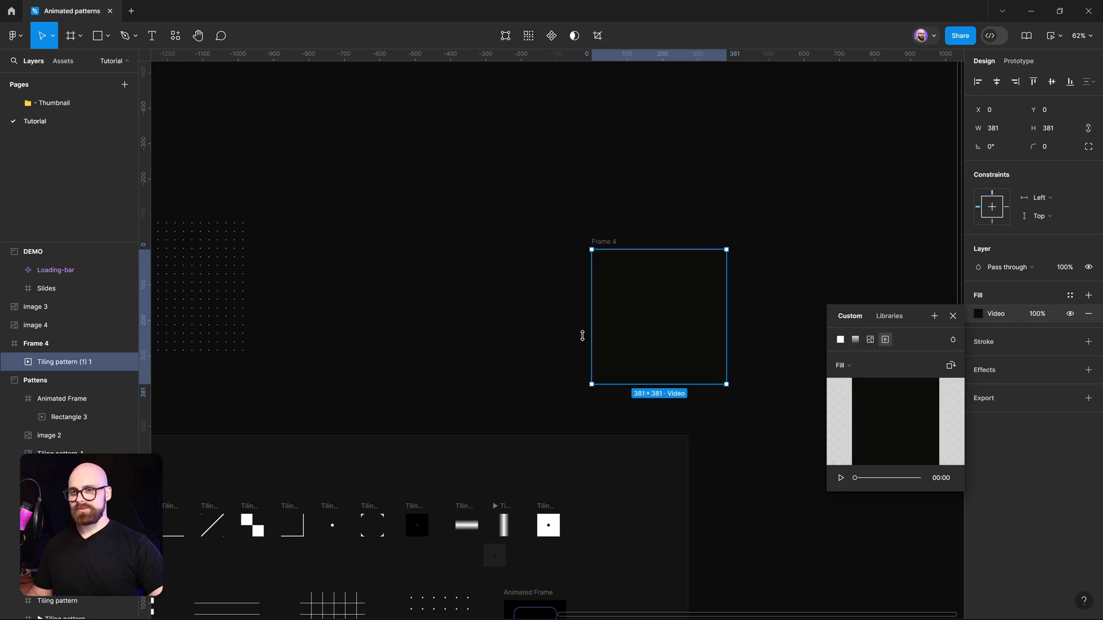
# - Move Frame 4 closer to the dotted pattern image, aligning their upper edges
pyautogui.scroll(-5, 647, 296)
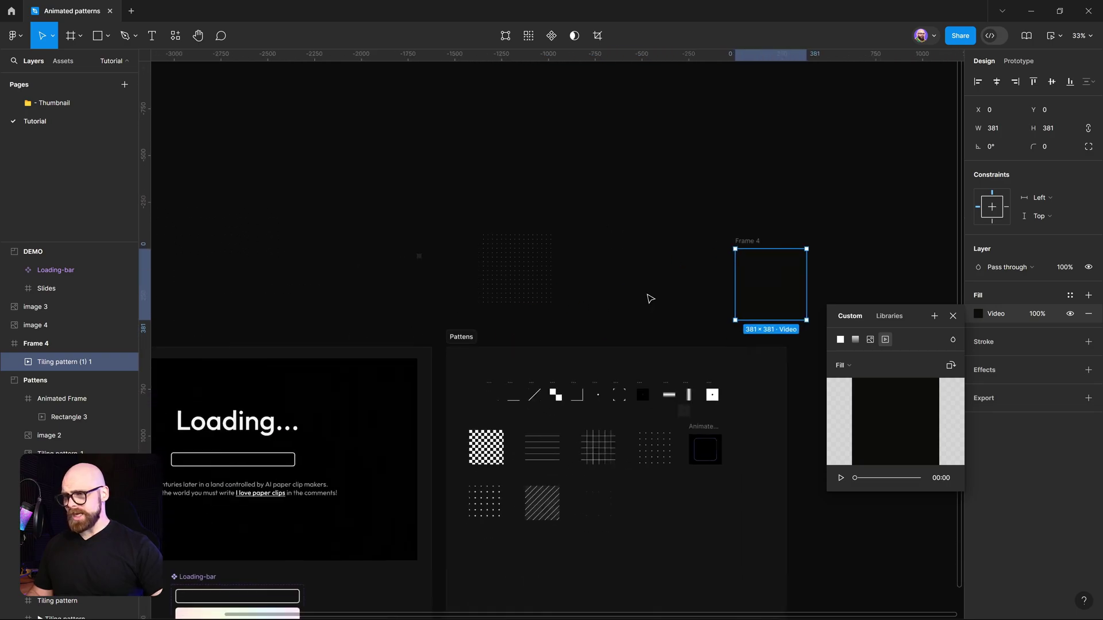
pyautogui.click(512, 271)
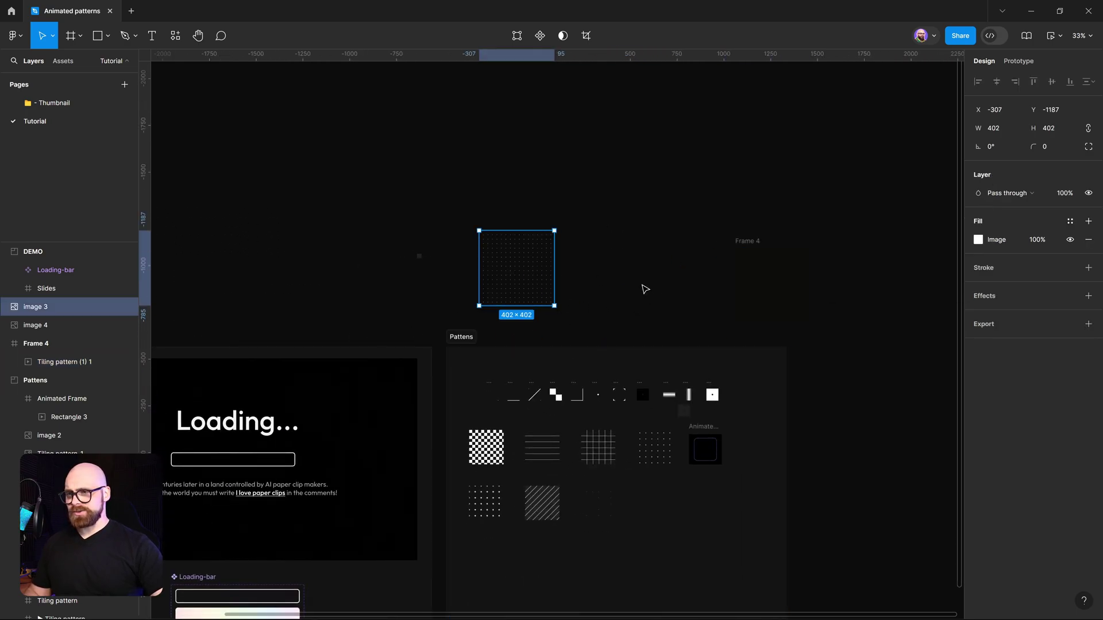
pyautogui.moveTo(760, 278); pyautogui.dragTo(669, 262)
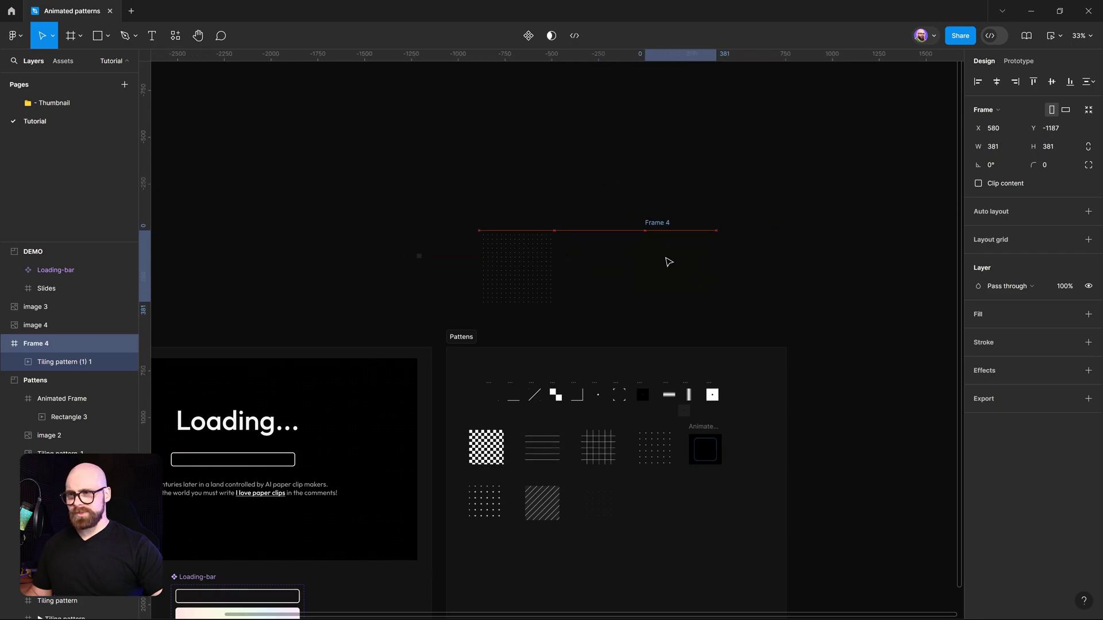
# - Copy the black 64 × 64 tile with the faint centre dot as PNG and paste it between the dotted pattern and Frame 4
pyautogui.scroll(5, 630, 390)
pyautogui.click(678, 405)
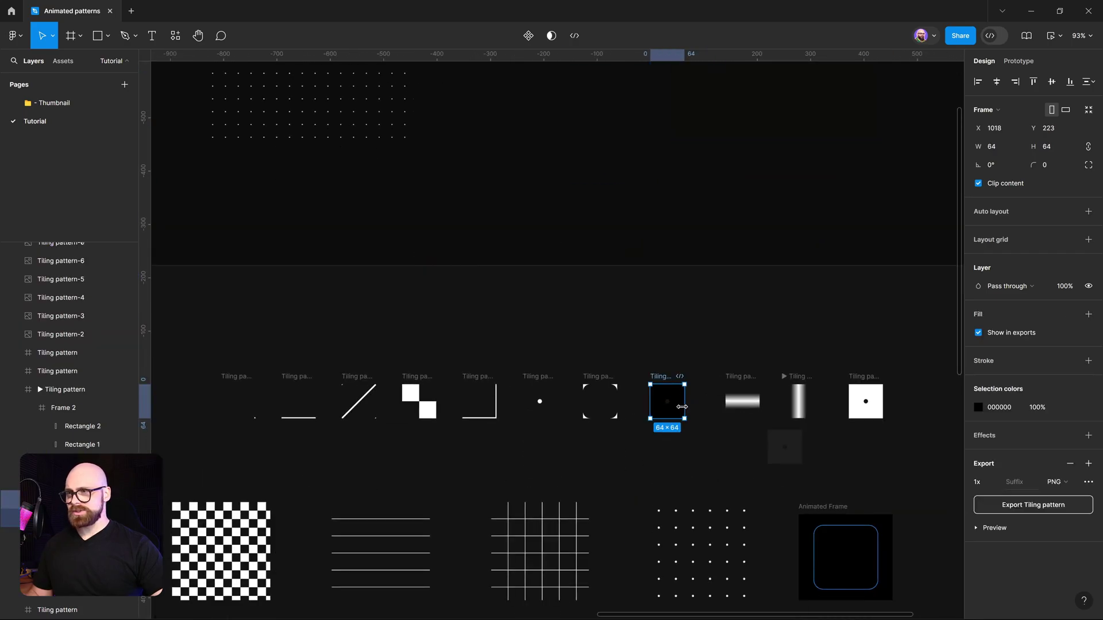
pyautogui.scroll(3, 682, 407)
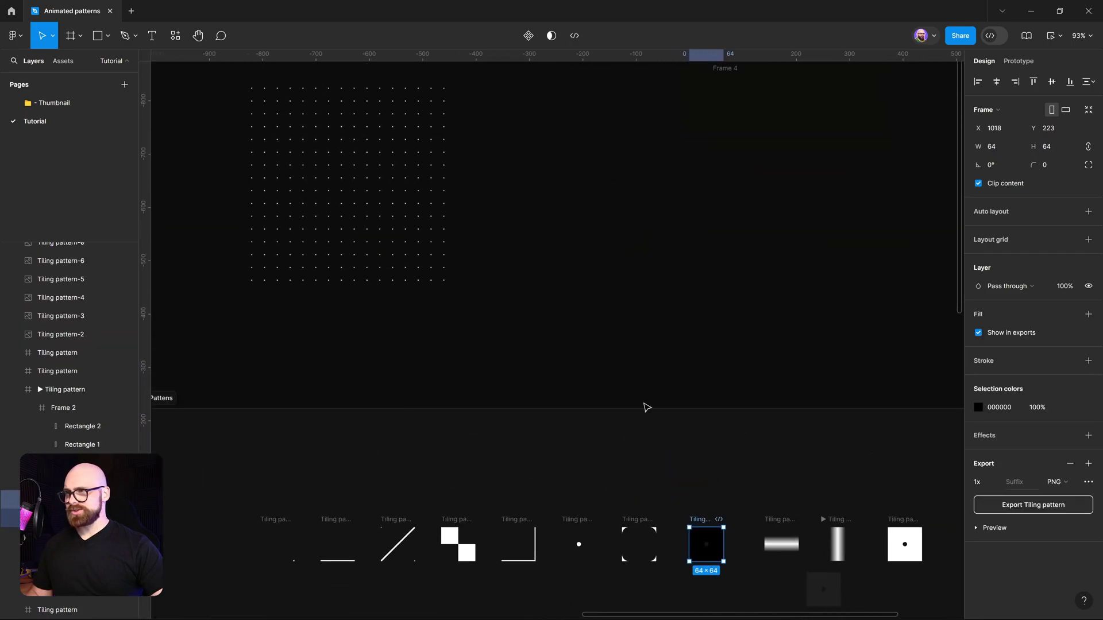
pyautogui.rightClick(698, 519)
pyautogui.moveTo(775, 243)
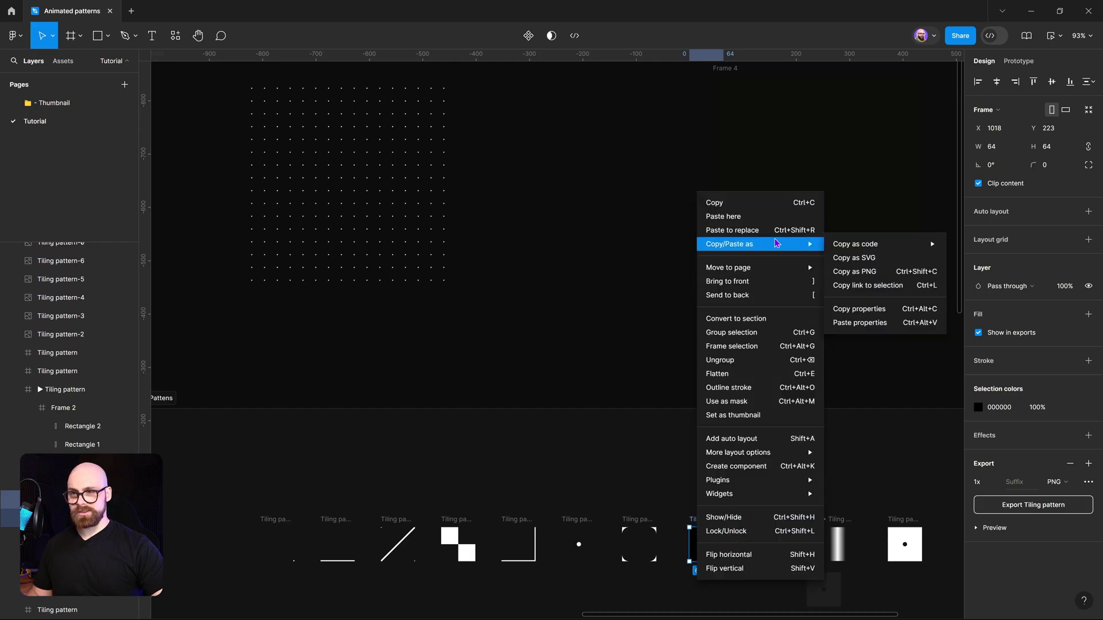
pyautogui.click(854, 271)
pyautogui.scroll(5, 451, 143)
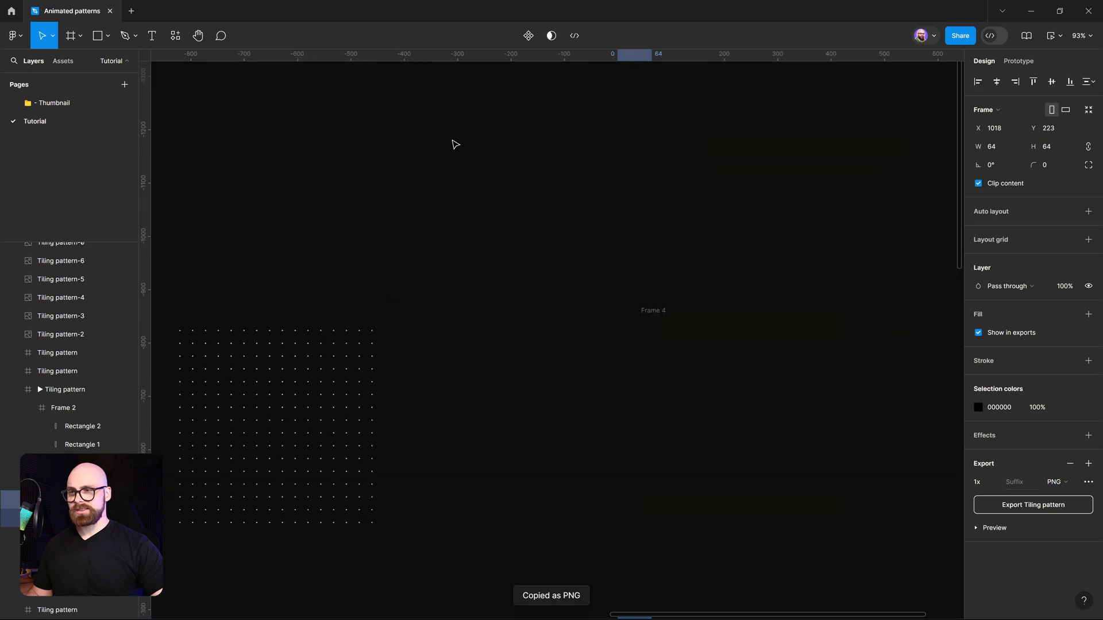
pyautogui.hotkey('ctrl', 'v')
# - Set the pasted dot tile's image fill mode to Tile
pyautogui.click(978, 241)
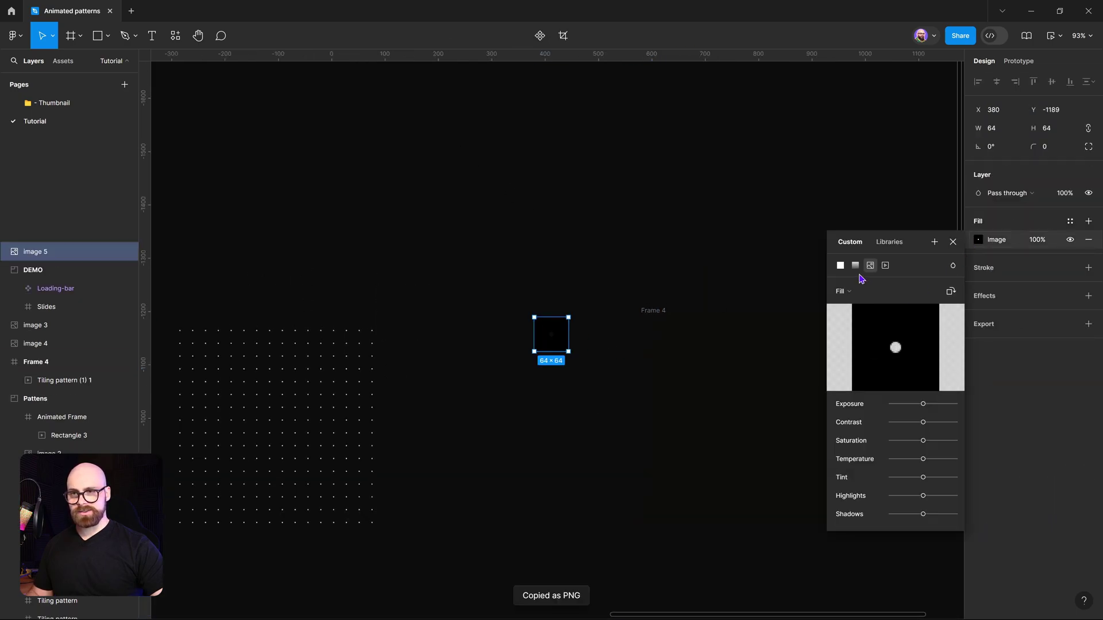
pyautogui.click(851, 292)
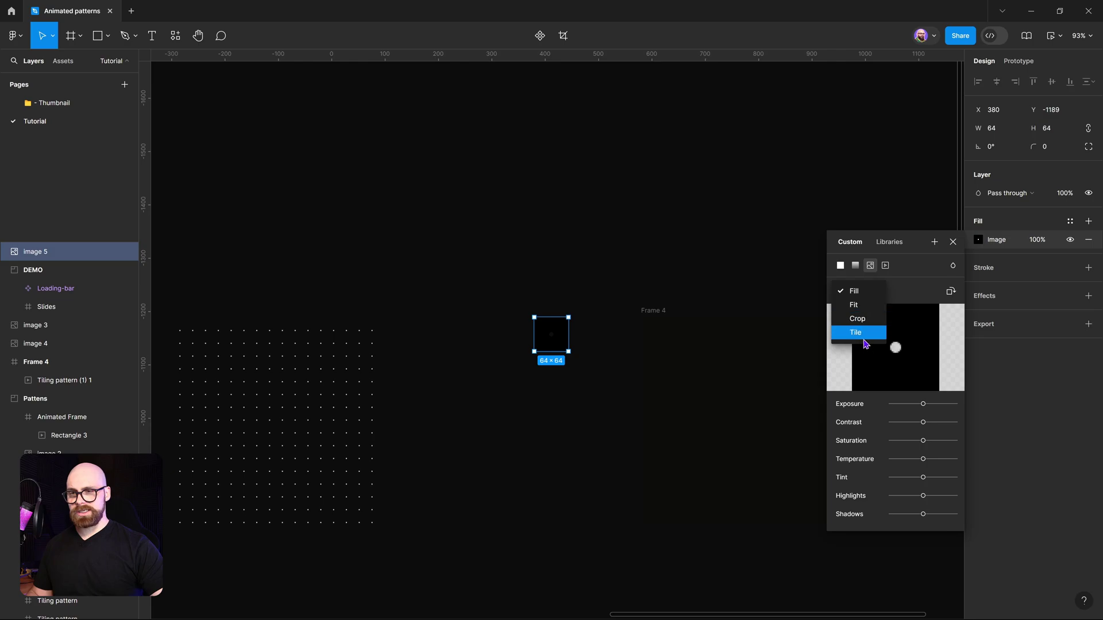
pyautogui.click(857, 333)
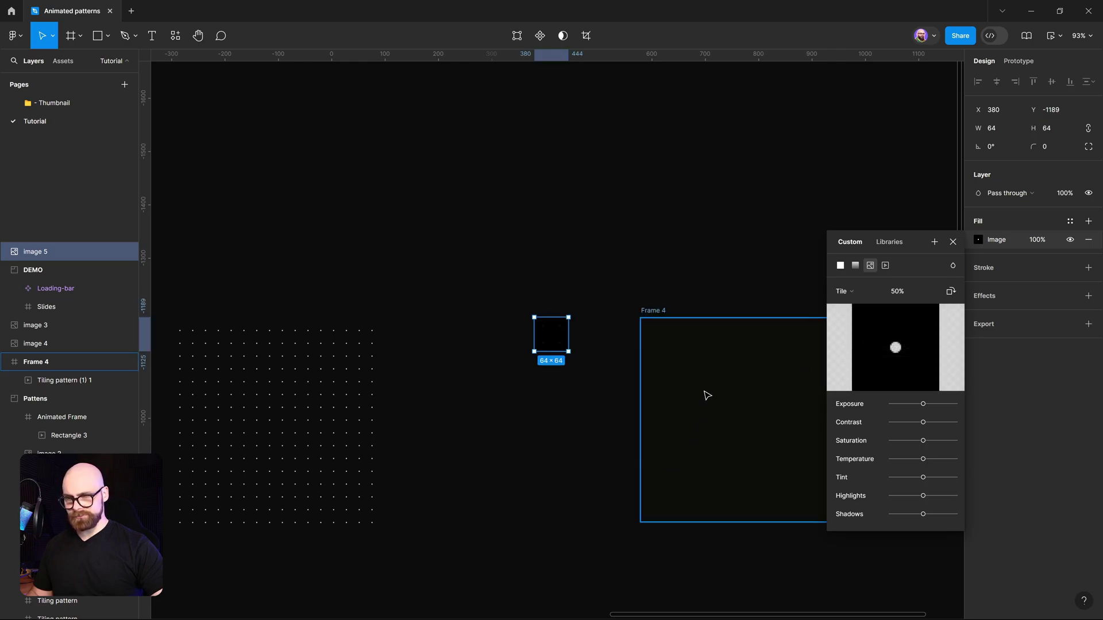
# - Move Frame 4 behind the pasted dot tile so that their upper-left corners coincide at X 380, Y -1189
pyautogui.moveTo(729, 374); pyautogui.dragTo(620, 379)
pyautogui.scroll(5, 620, 379)
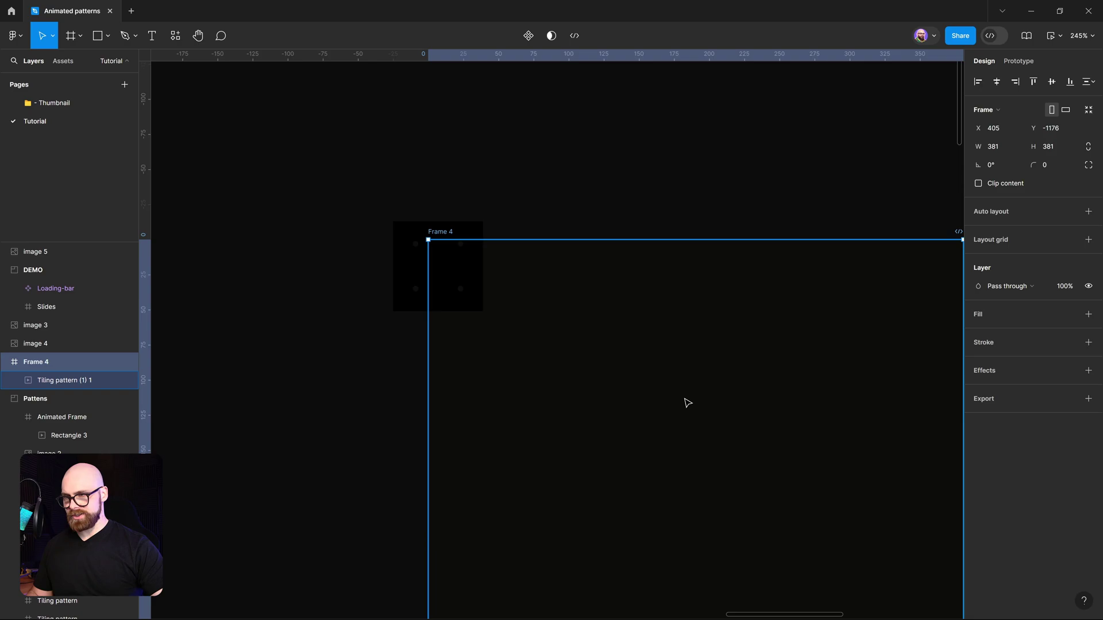
pyautogui.moveTo(686, 401); pyautogui.dragTo(652, 382)
pyautogui.scroll(-3, 652, 378)
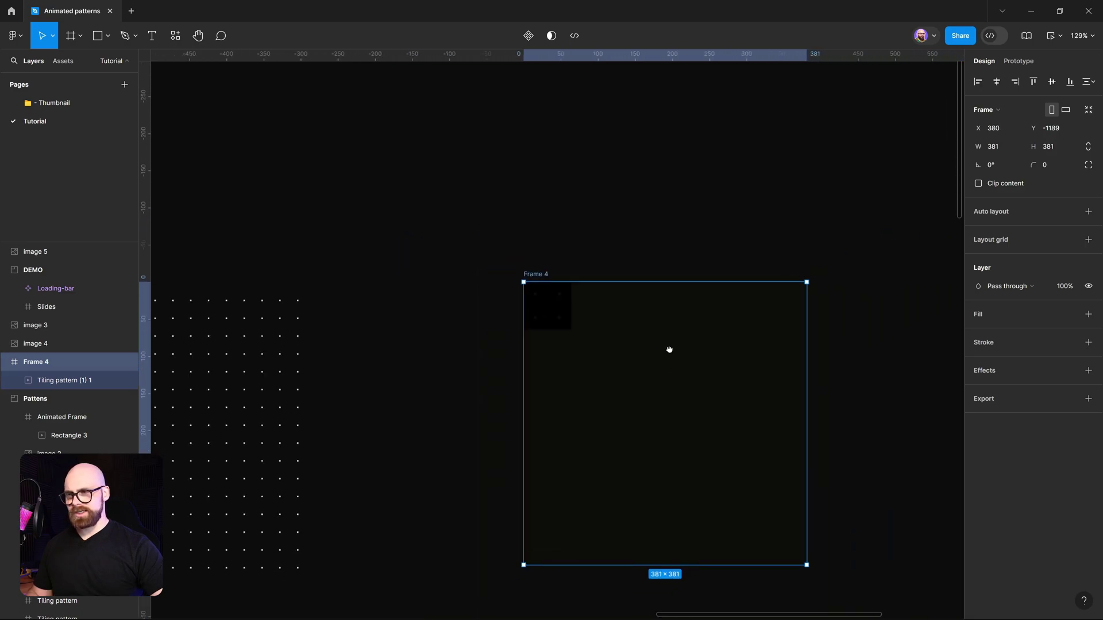
pyautogui.scroll(2, 641, 349)
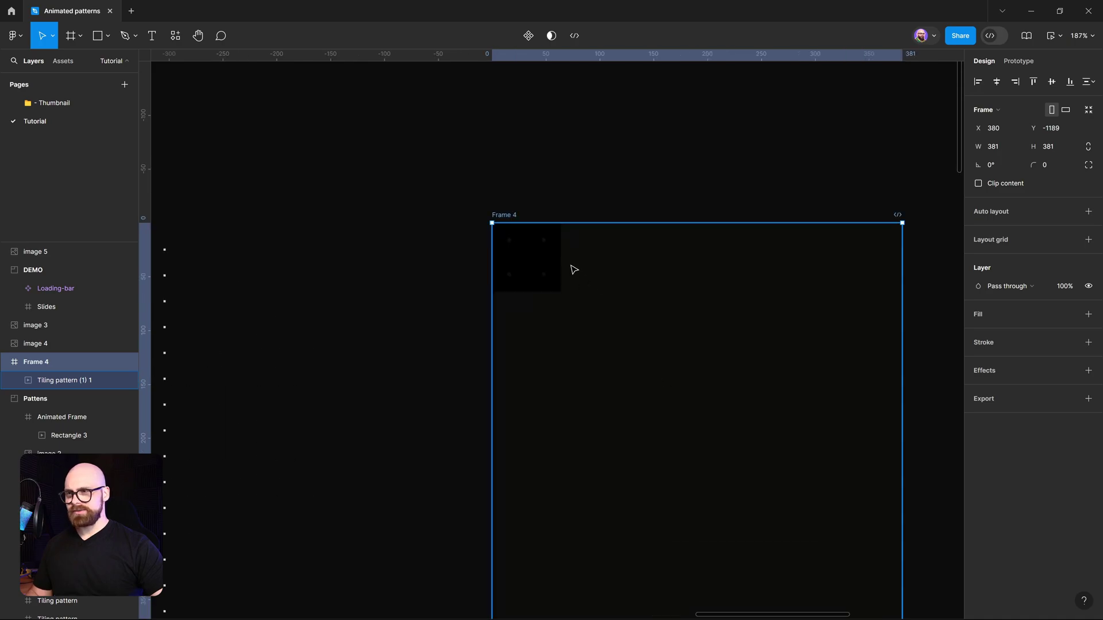
# - Add a second fill to the 64 × 64 dot tile, load the Tiling pattern video into it, and play its preview
pyautogui.click(542, 259)
pyautogui.click(1089, 221)
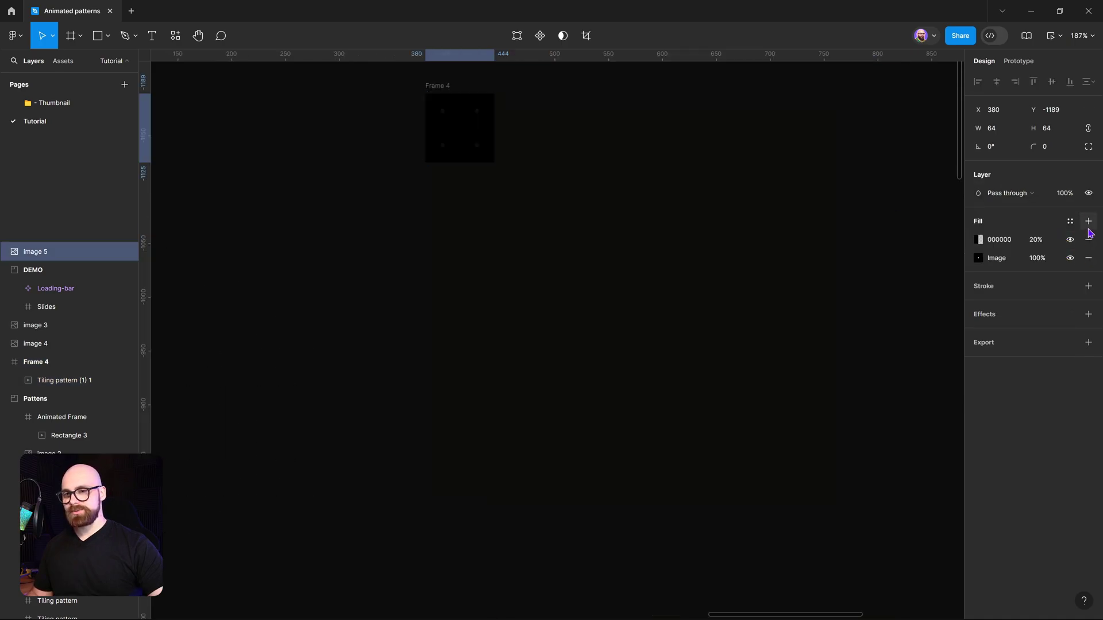
pyautogui.click(979, 240)
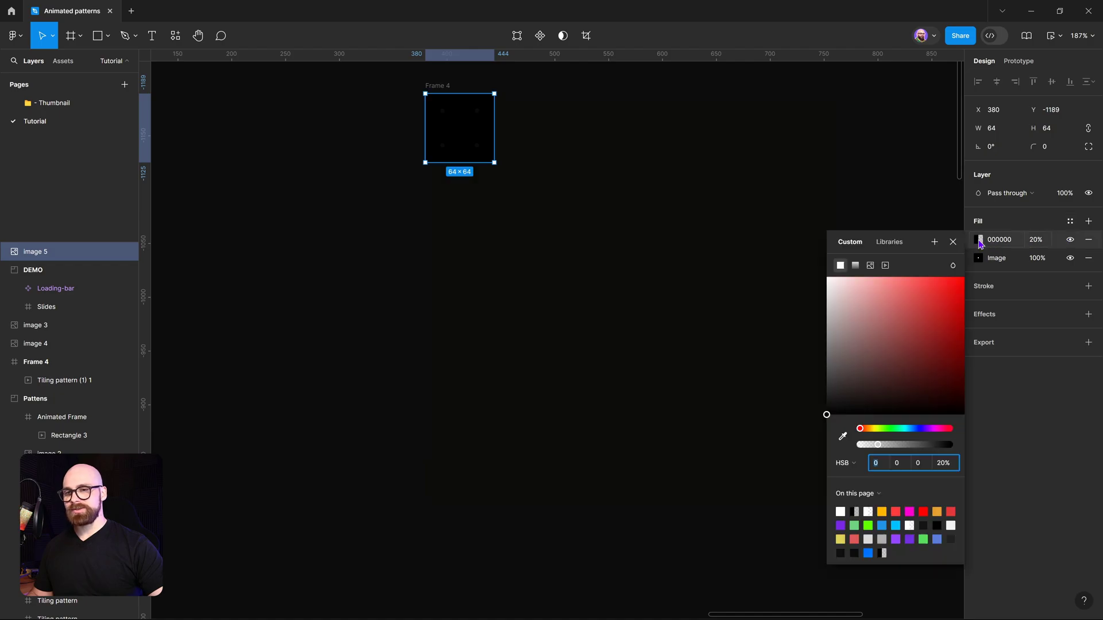
pyautogui.click(885, 266)
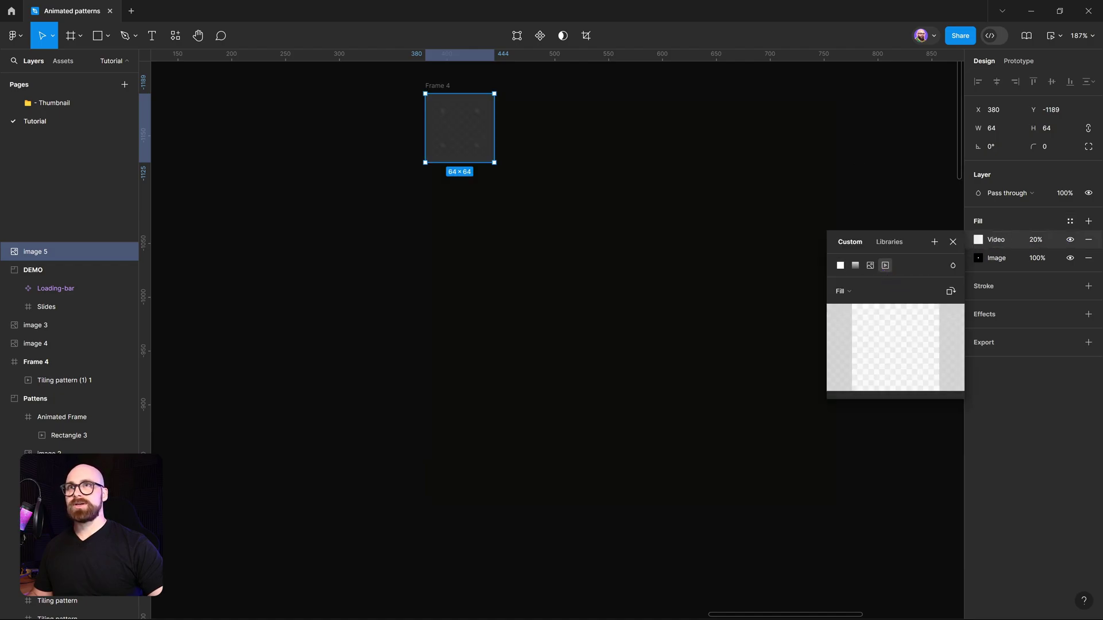
pyautogui.moveTo(1102, 154); pyautogui.dragTo(529, 154)
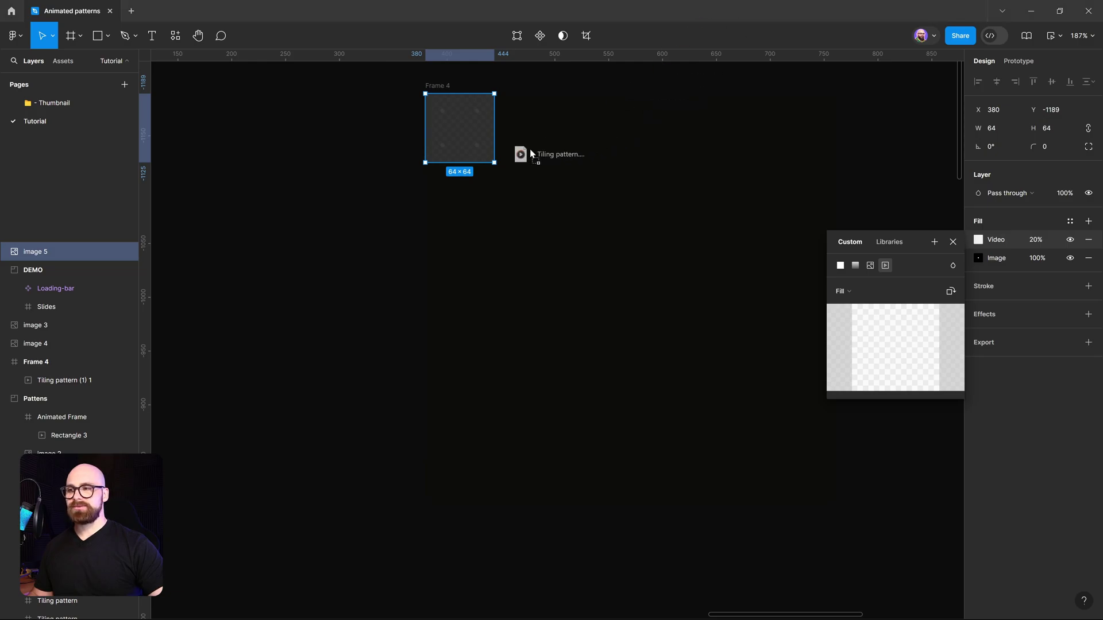
pyautogui.moveTo(735, 240); pyautogui.dragTo(891, 353)
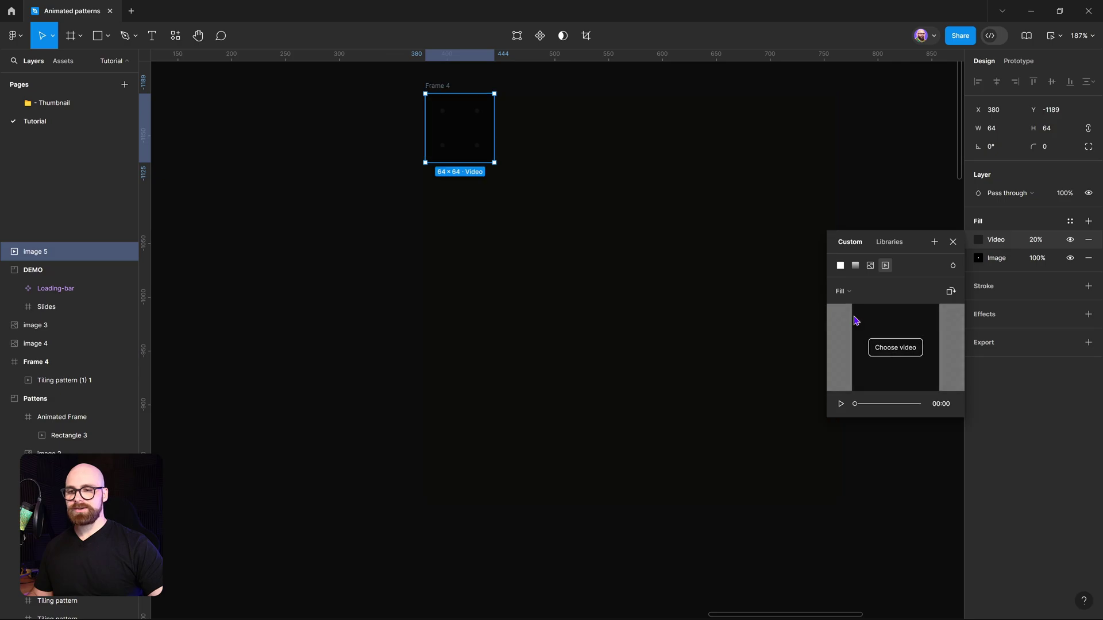
pyautogui.click(839, 404)
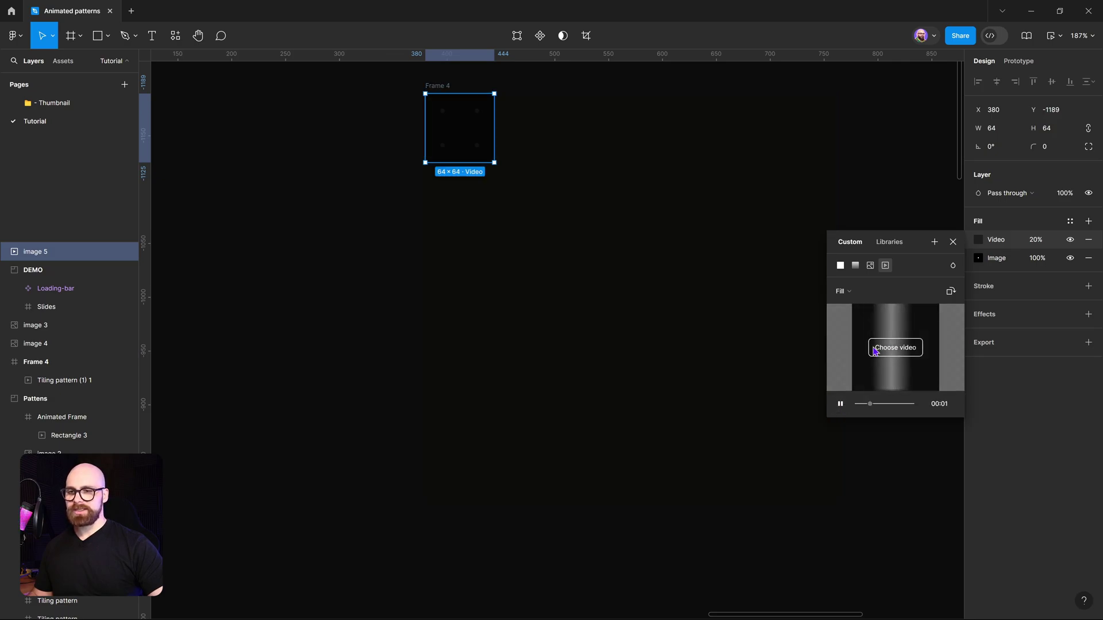
pyautogui.click(953, 242)
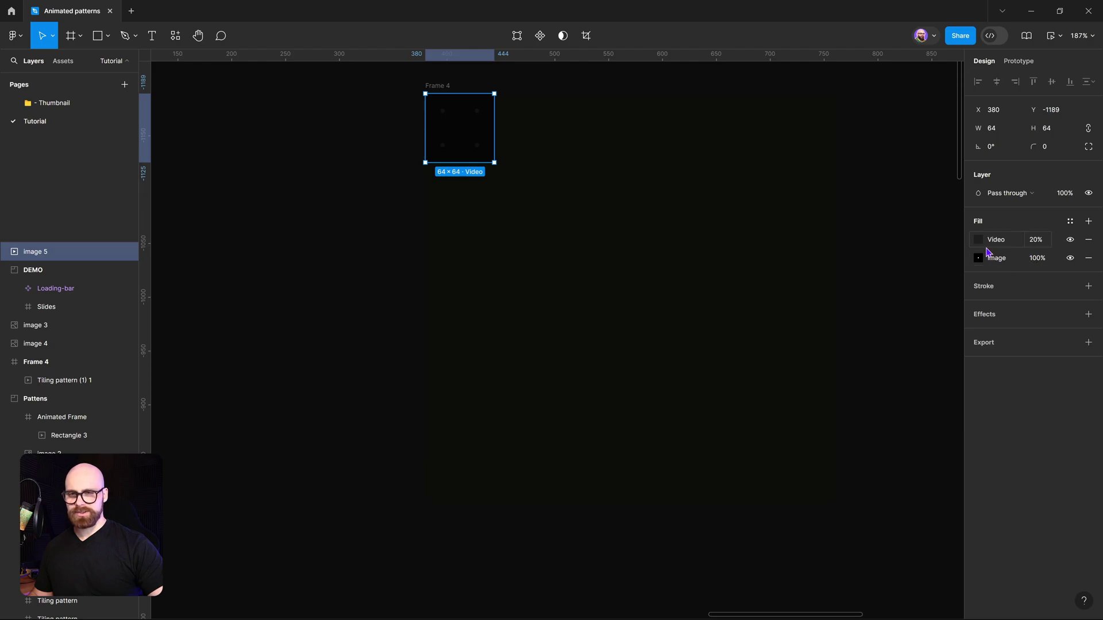
# - Reorder the dot tile's fills so that the video sits beneath the tiled dot image
pyautogui.click(980, 245)
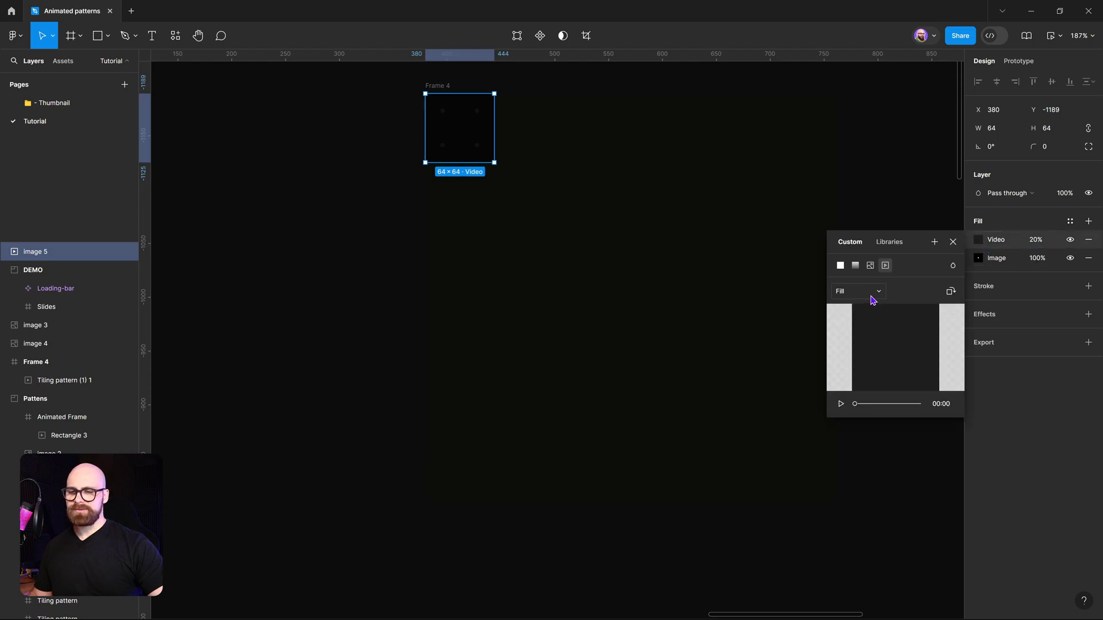
pyautogui.click(979, 260)
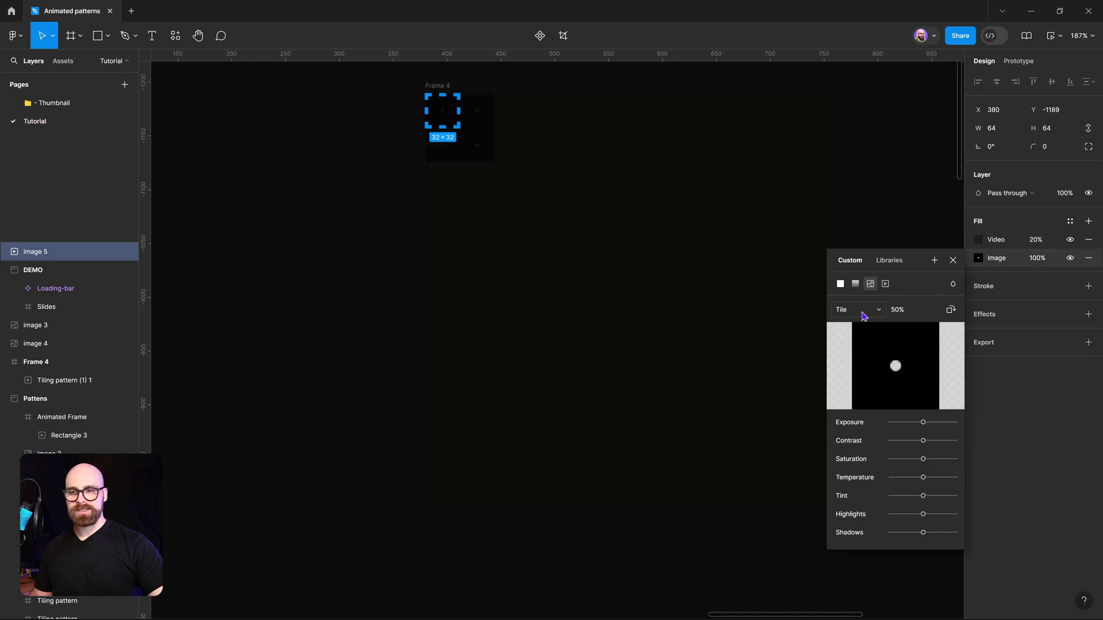
pyautogui.click(851, 311)
pyautogui.click(849, 312)
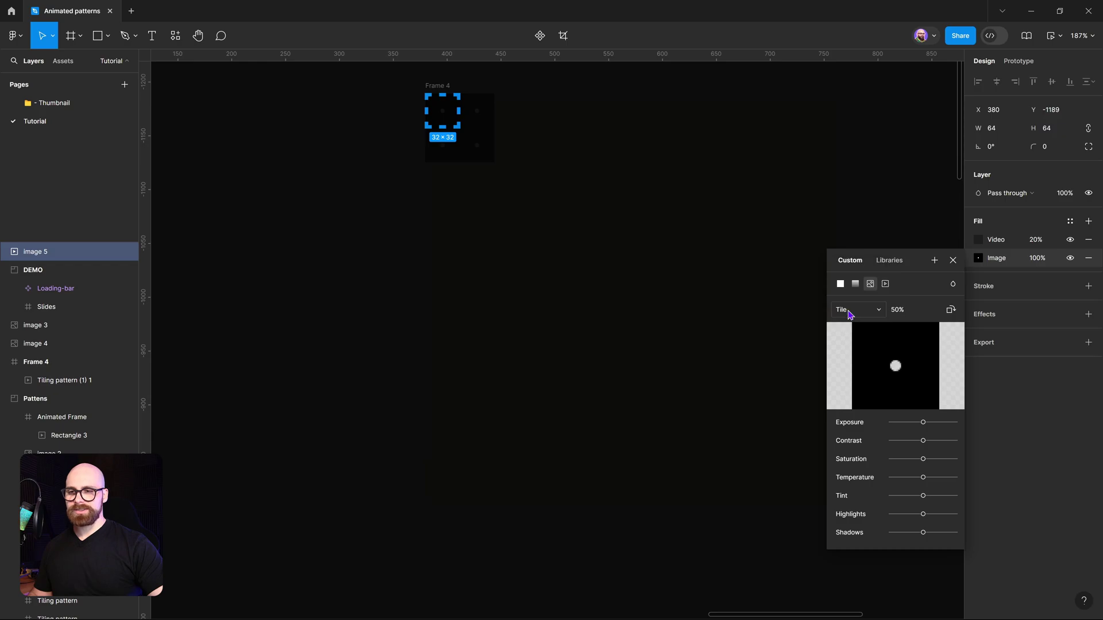
pyautogui.moveTo(969, 241); pyautogui.dragTo(970, 274)
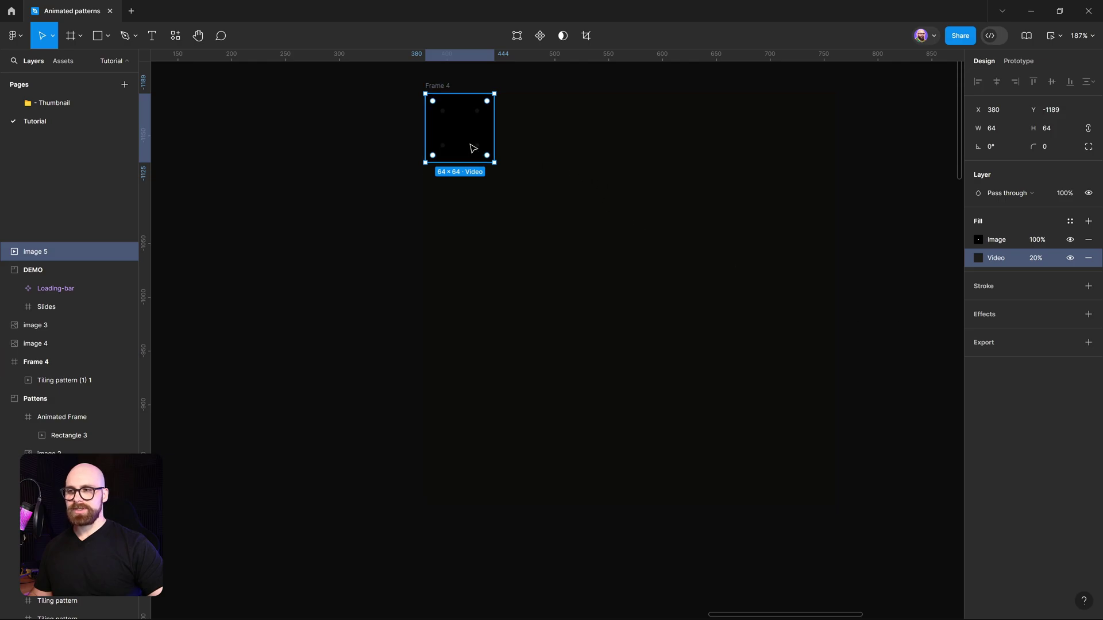
# - Move the dot tile to X 427, Y -1079 and delete Frame 4
pyautogui.scroll(3, 626, 247)
pyautogui.hscroll(-3, 626, 247)
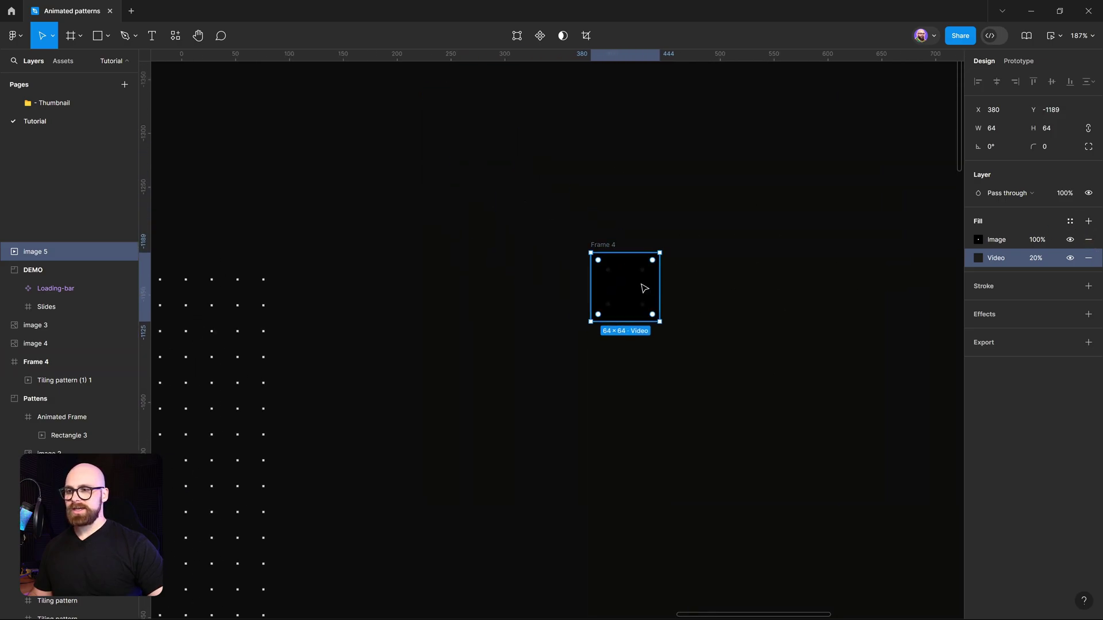
pyautogui.moveTo(643, 285); pyautogui.dragTo(658, 404)
pyautogui.click(632, 296)
pyautogui.press('Delete')
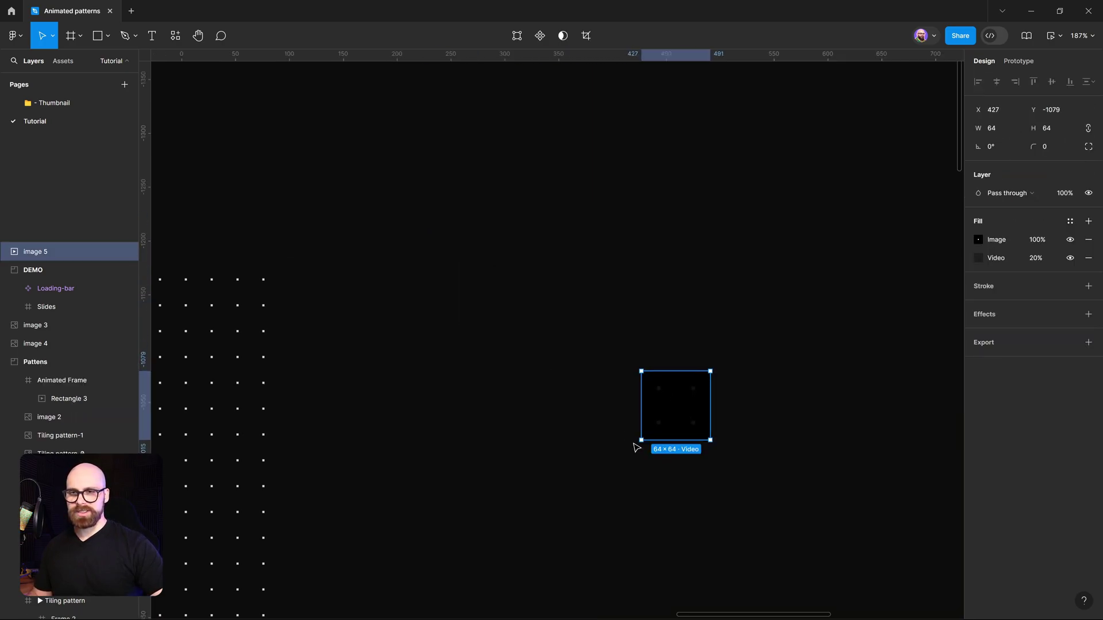
# - Wrap the dot tile in its own frame and view that frame in an inline preview
pyautogui.scroll(-2, 673, 436)
pyautogui.hscroll(4, 672, 437)
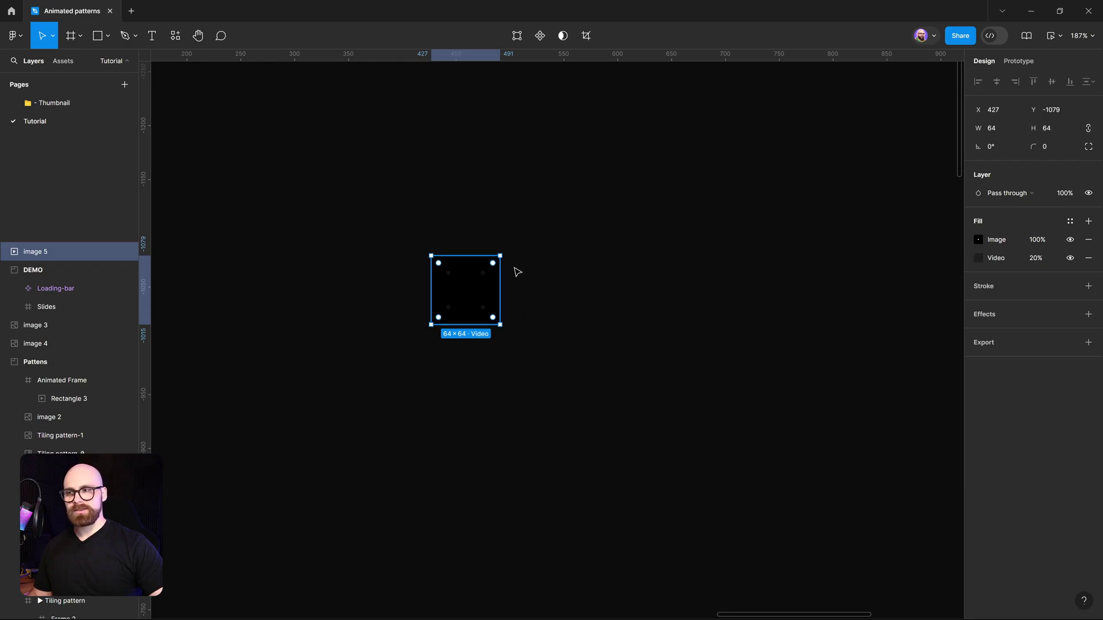
pyautogui.rightClick(448, 292)
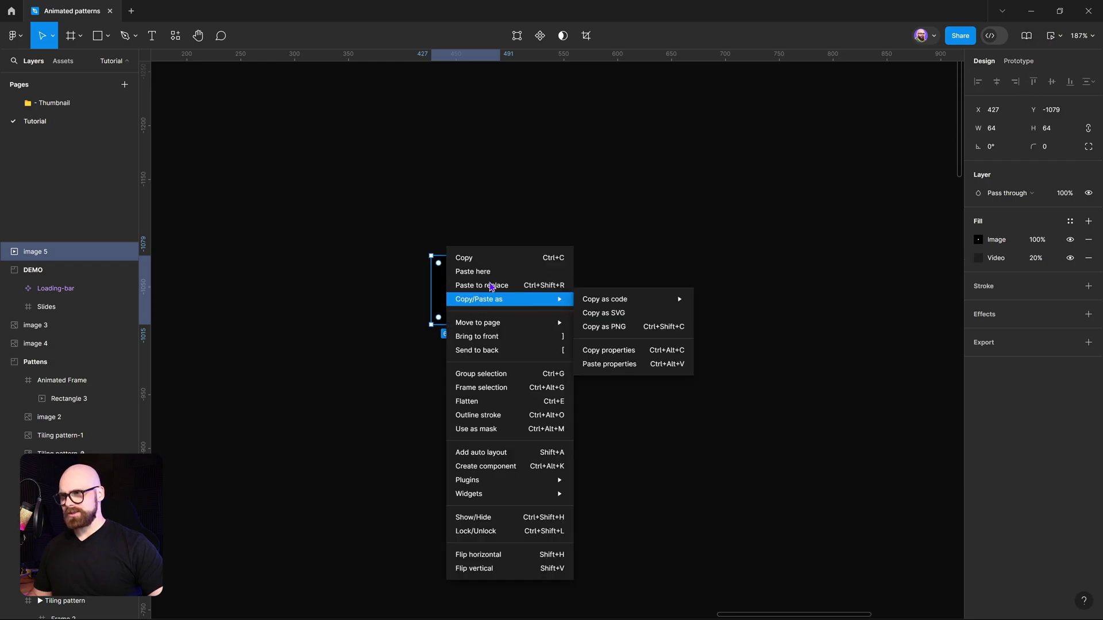
pyautogui.click(494, 388)
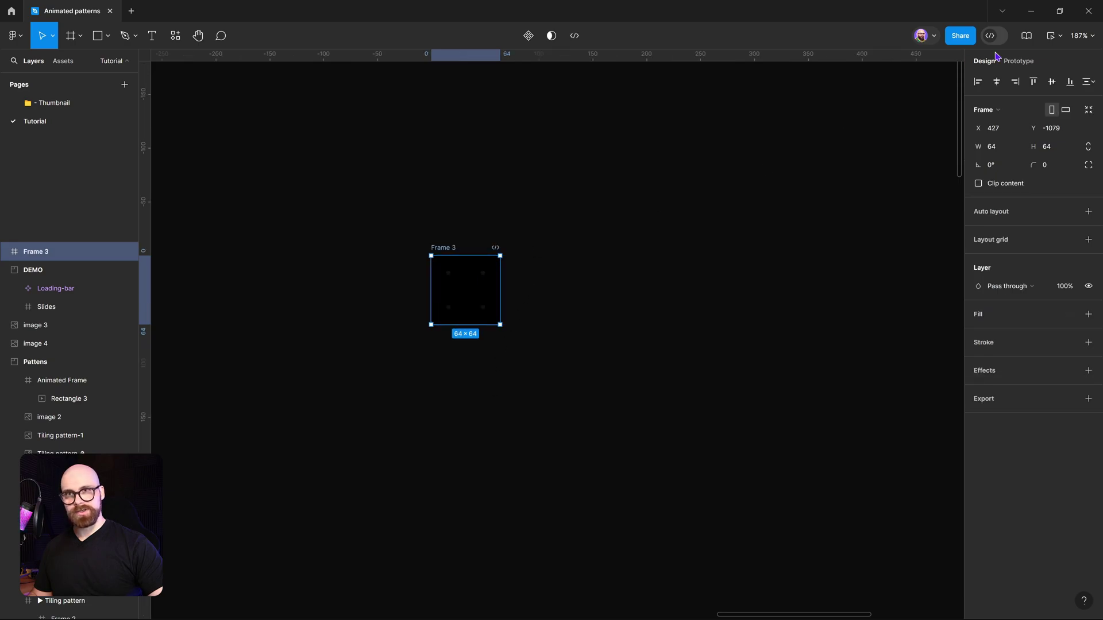
pyautogui.click(1051, 35)
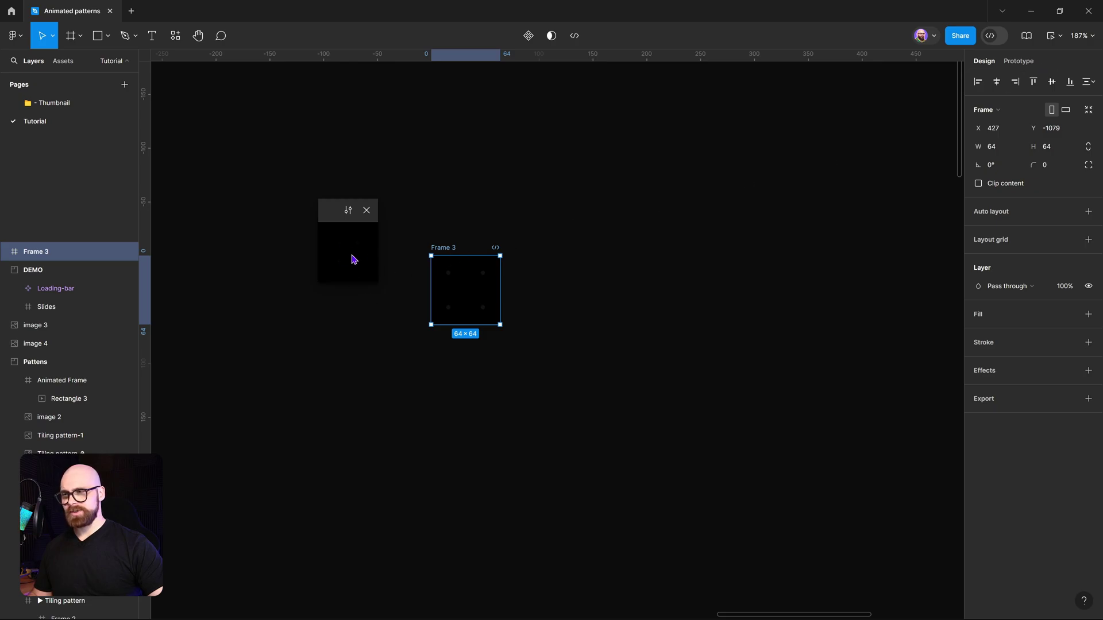
pyautogui.click(367, 211)
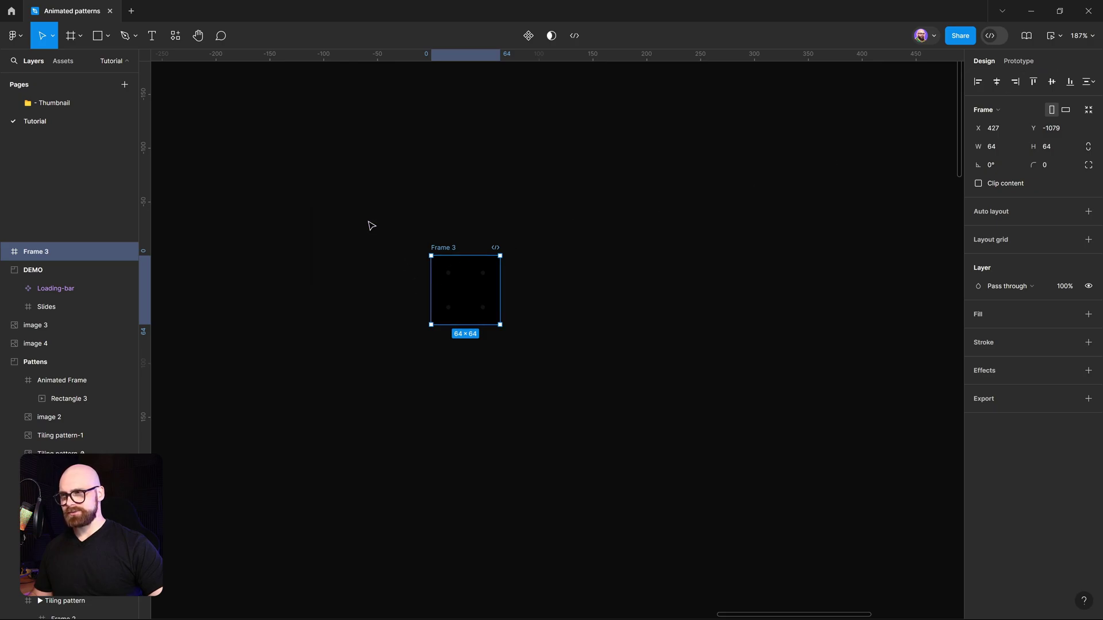
# - Save the combined image and video fills of the dot tile as a color style named Anim-BG
pyautogui.hotkey('ctrl', 'v')
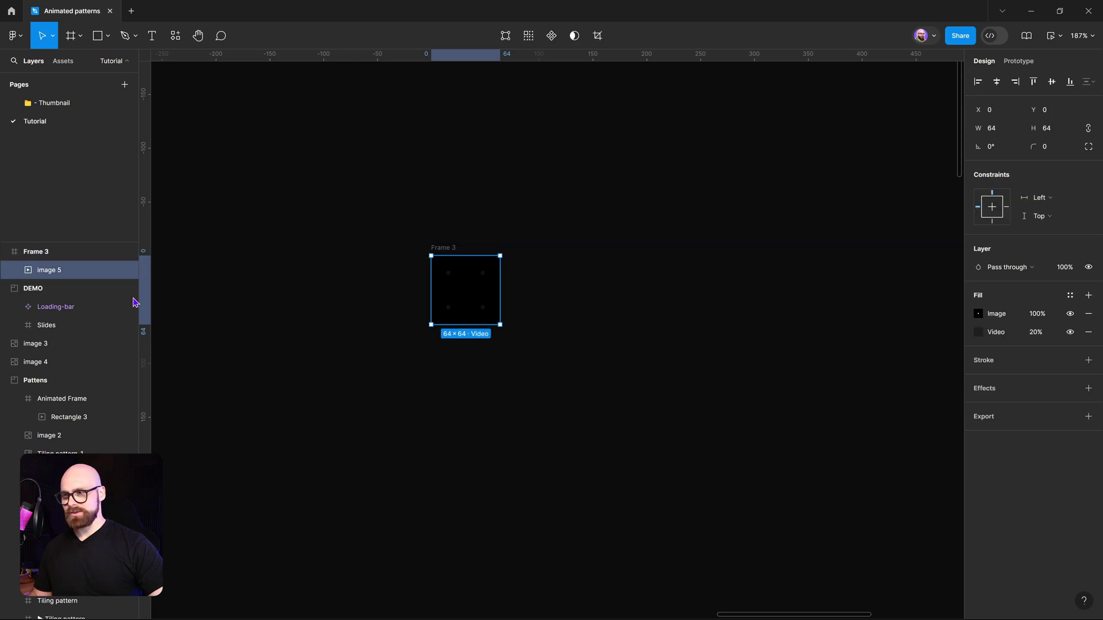
pyautogui.click(1068, 297)
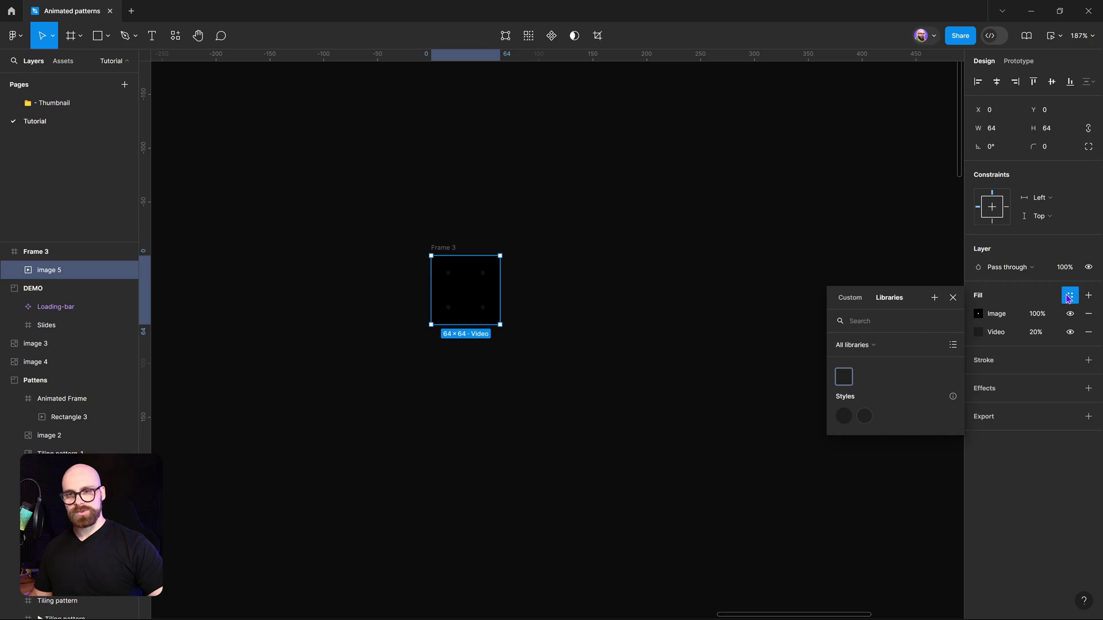
pyautogui.click(935, 298)
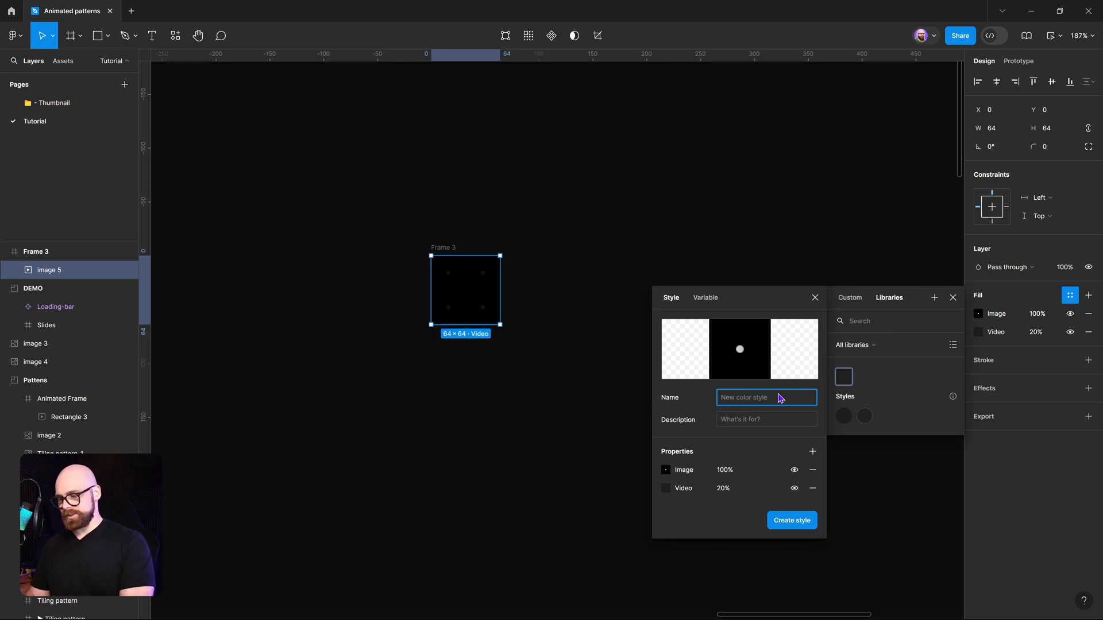
pyautogui.write('Anim')
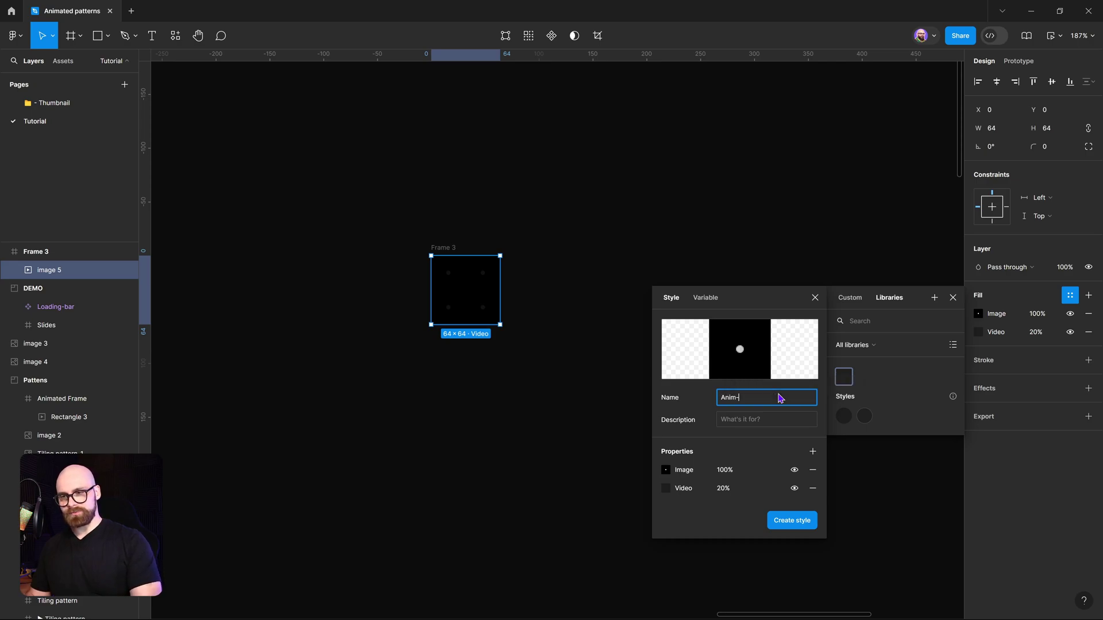
pyautogui.write('-BG')
pyautogui.press('Return')
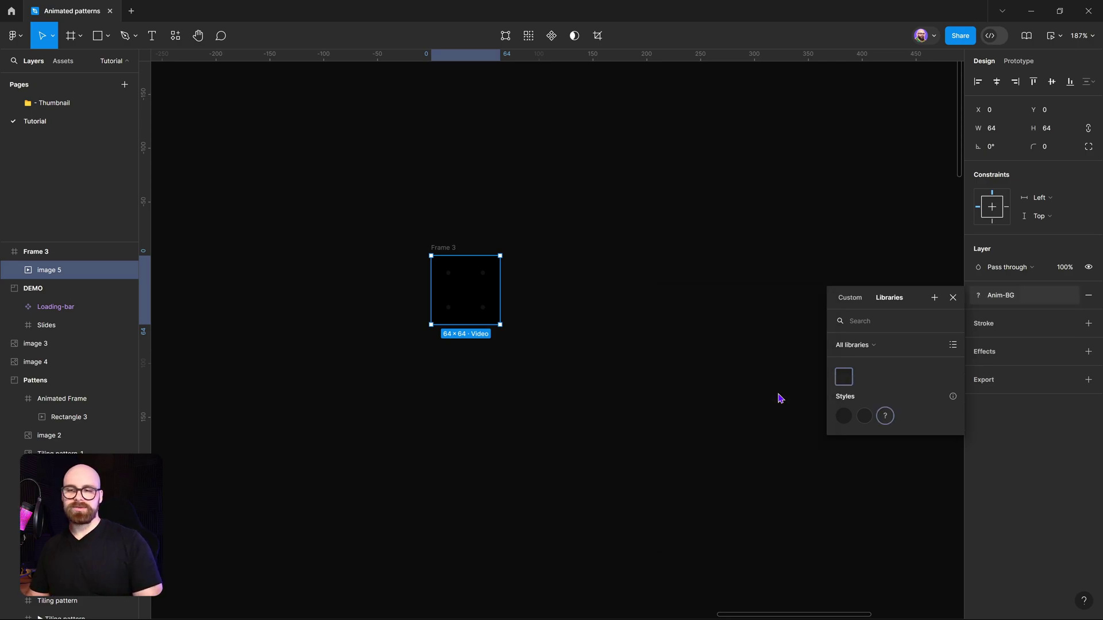
# - Apply the Anim-BG color style to the large 402 × 402 dotted pattern image
pyautogui.hscroll(2, 707, 339)
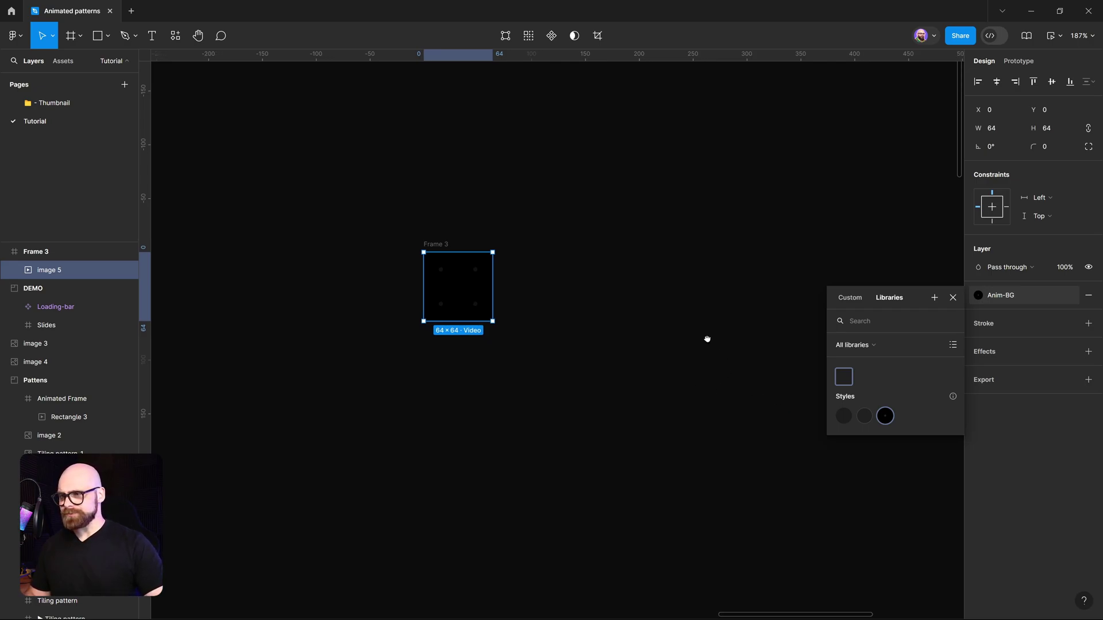
pyautogui.scroll(-5, 579, 297)
pyautogui.click(333, 322)
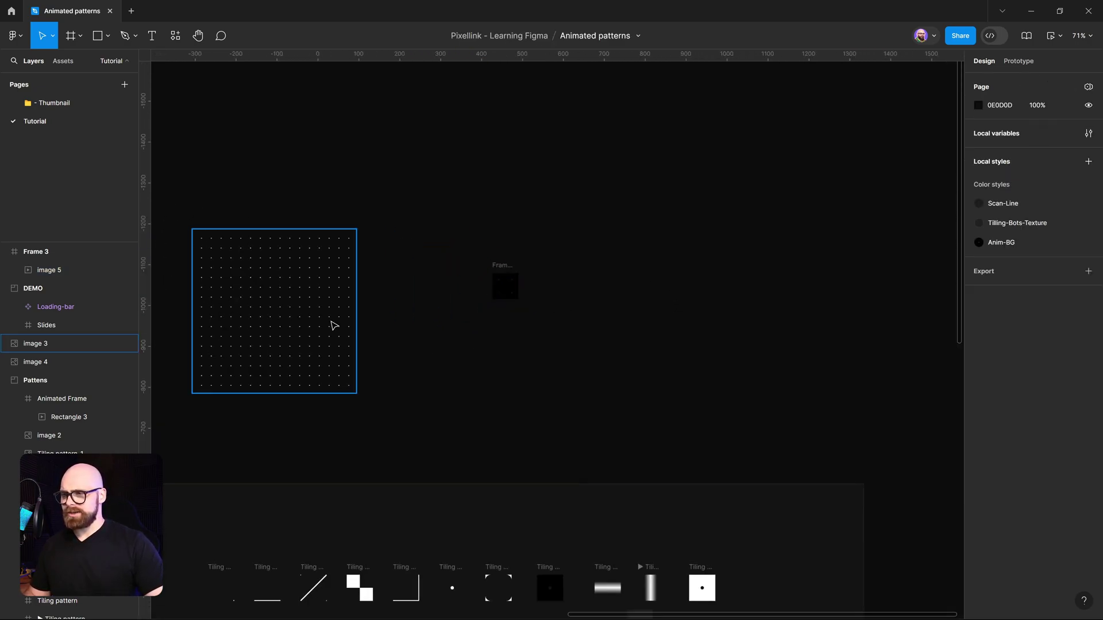
pyautogui.click(332, 322)
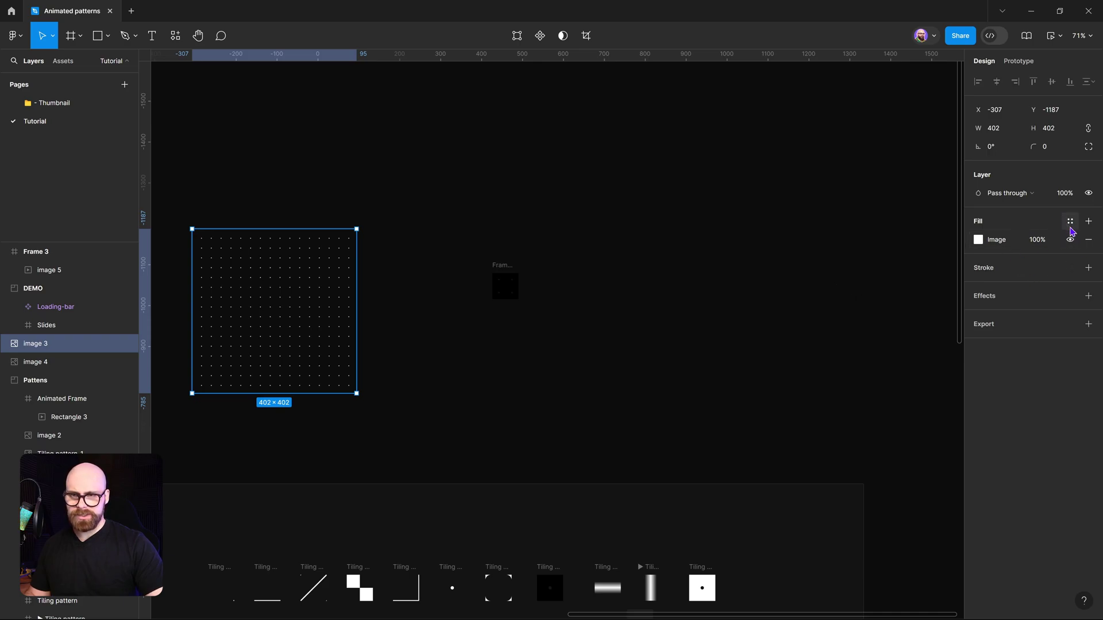
pyautogui.click(979, 240)
pyautogui.click(889, 242)
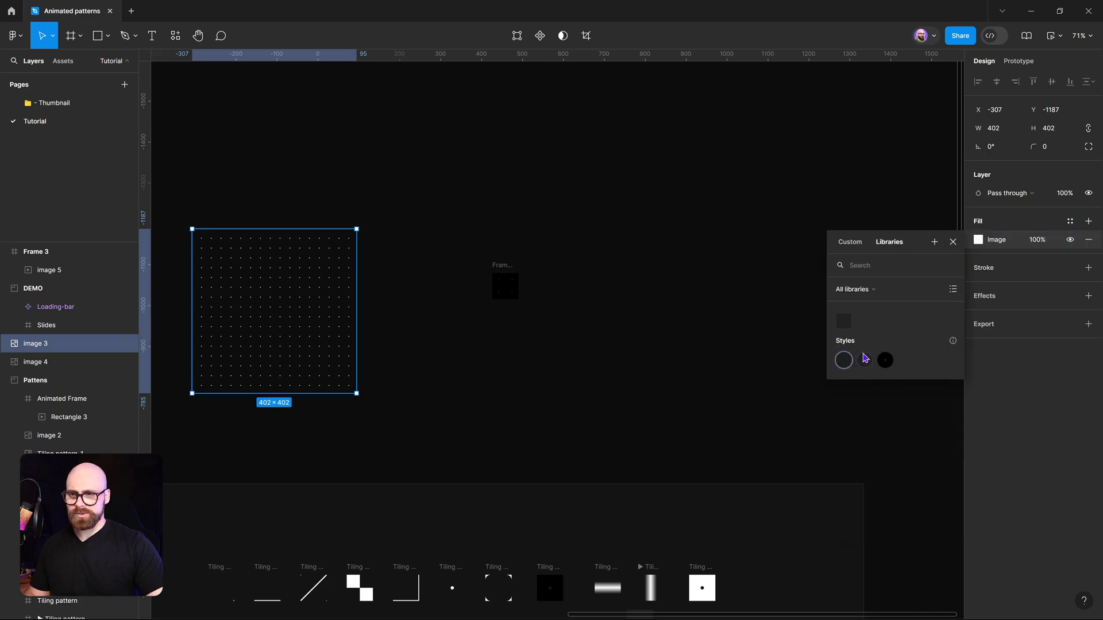
pyautogui.click(884, 360)
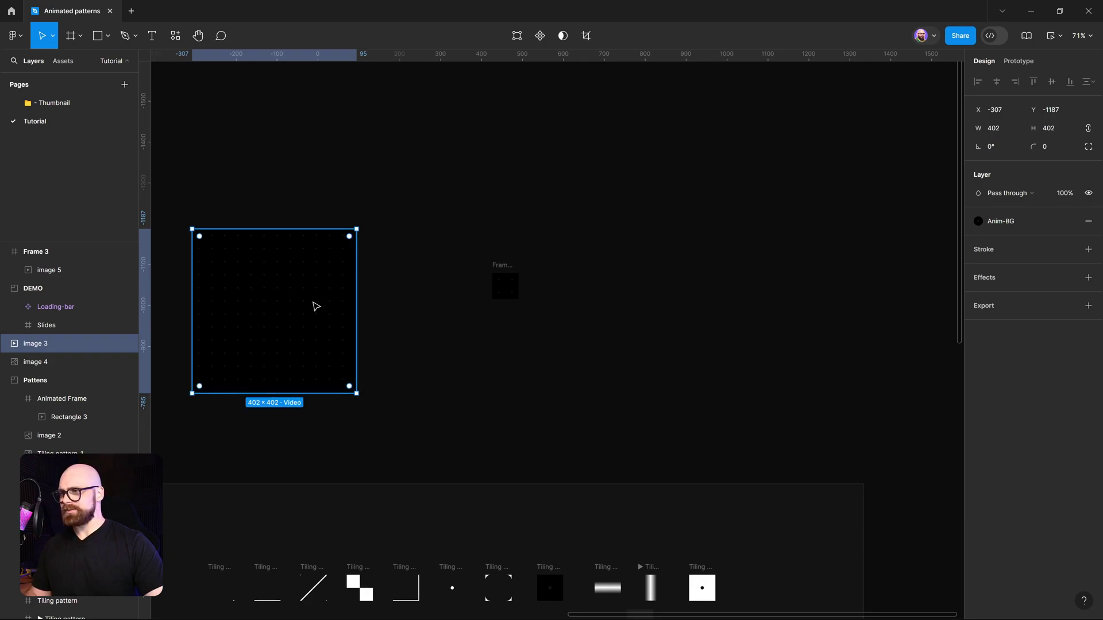
# - Delete the small frame containing the 64 × 64 dot tile
pyautogui.hscroll(-5, 340, 305)
pyautogui.click(700, 260)
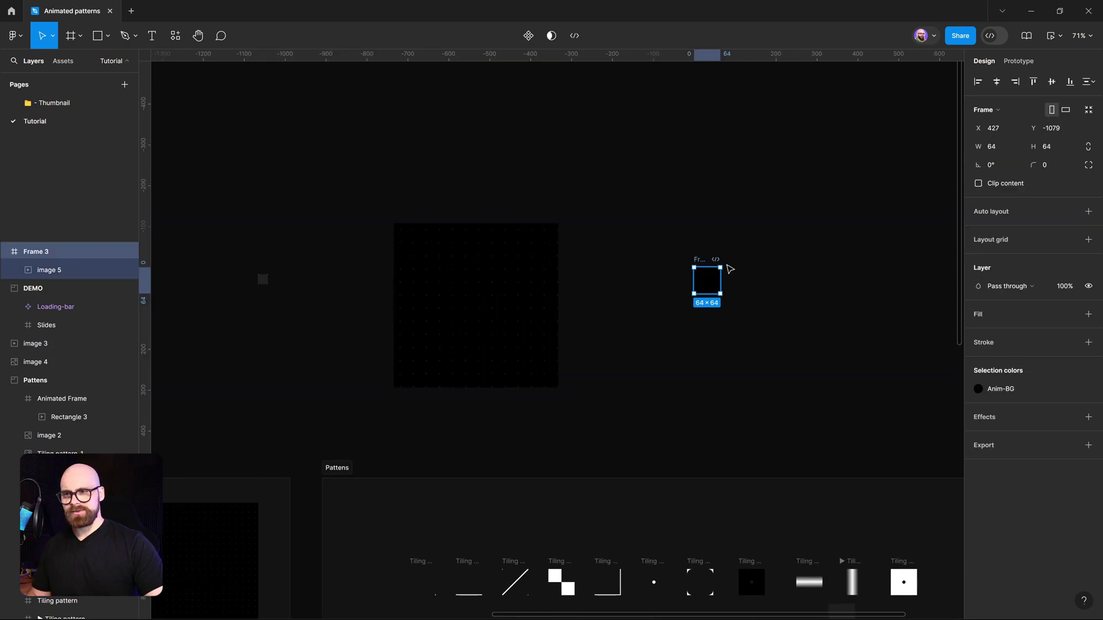
pyautogui.click(752, 266)
# - Wrap the large dotted image in an auto layout frame and set its item gap, horizontal padding and vertical padding to 0
pyautogui.click(483, 298)
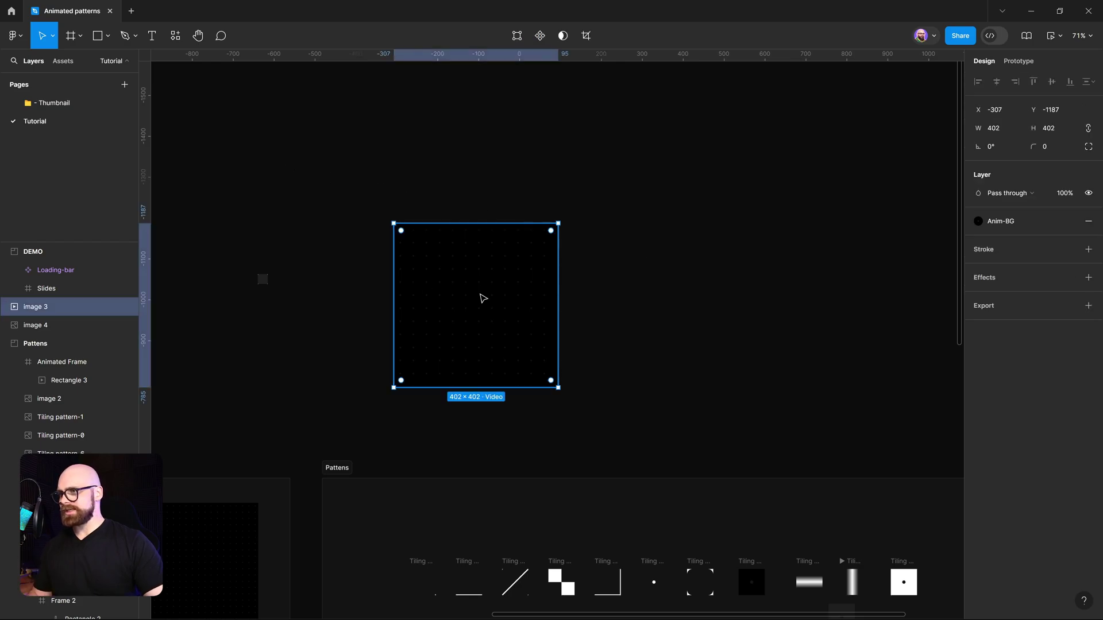
pyautogui.hotkey('shift', 'a')
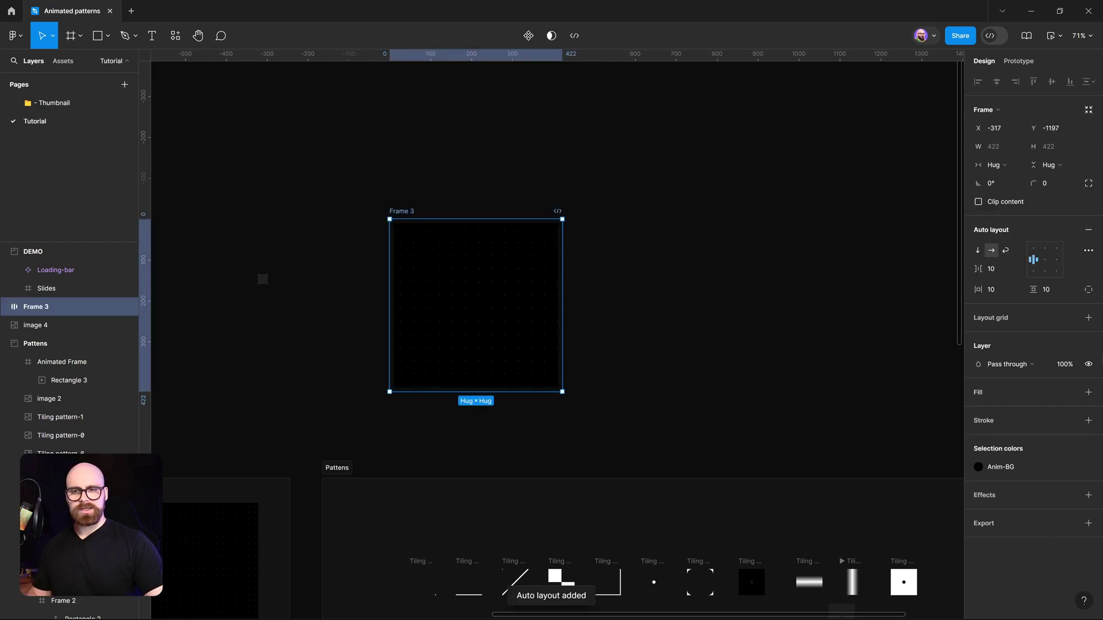
pyautogui.click(1059, 291)
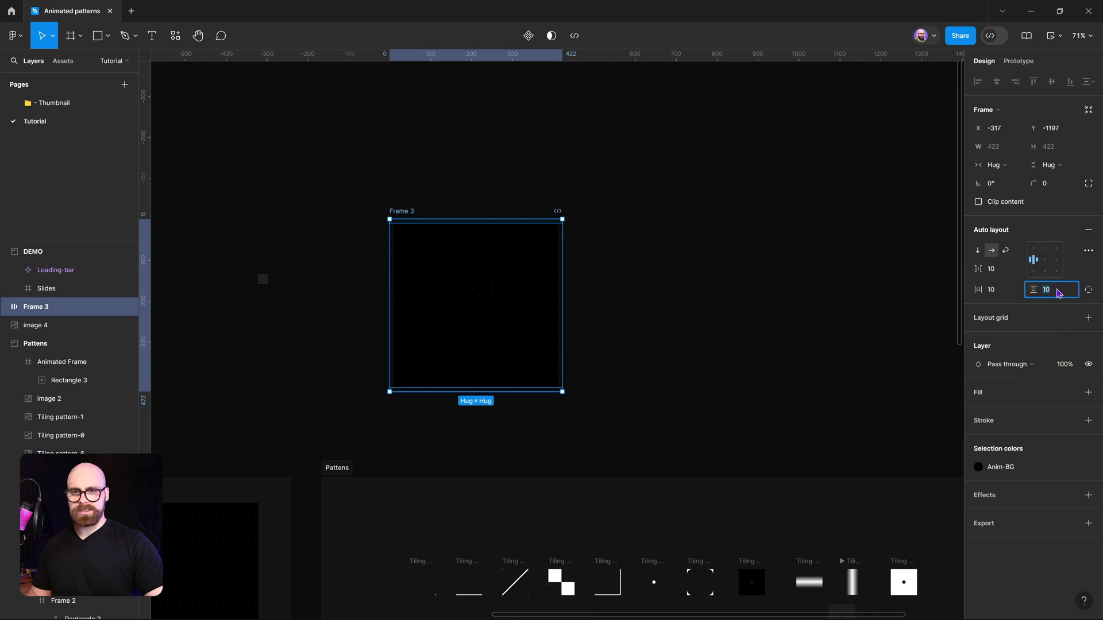
pyautogui.click(1003, 290)
pyautogui.write('0')
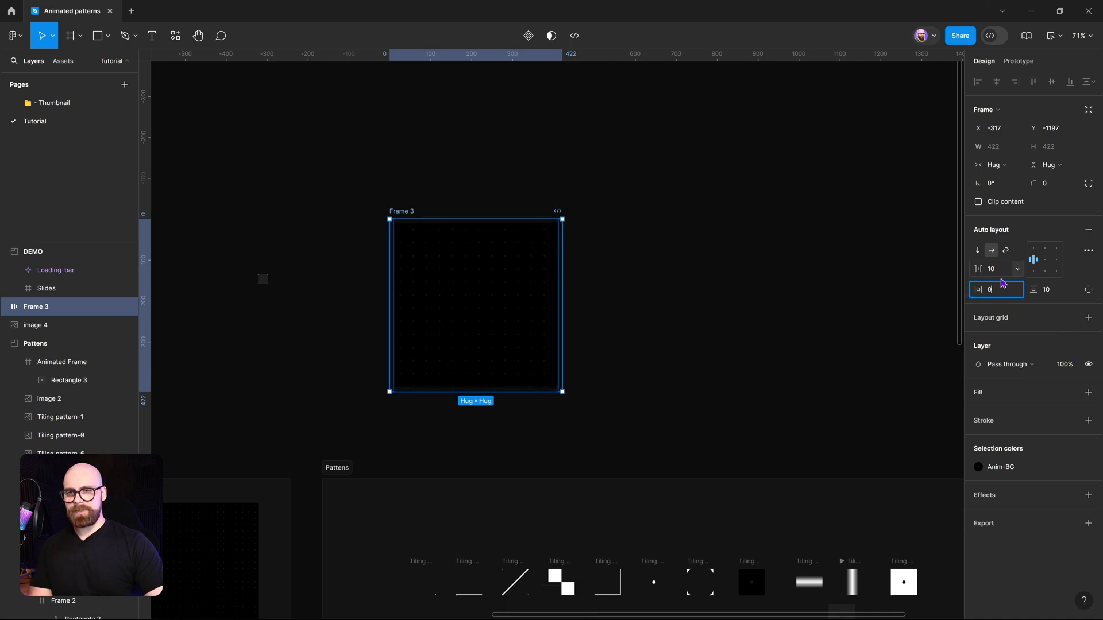
pyautogui.press('Return')
pyautogui.click(1010, 270)
pyautogui.write('0')
pyautogui.click(1057, 293)
pyautogui.write('0')
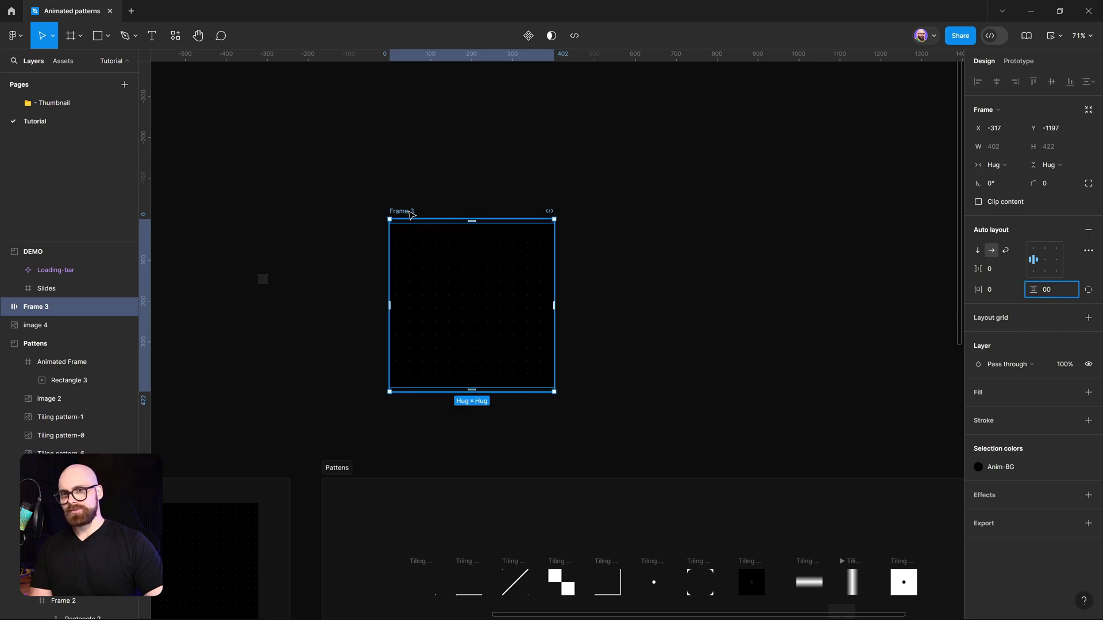
pyautogui.press('Return')
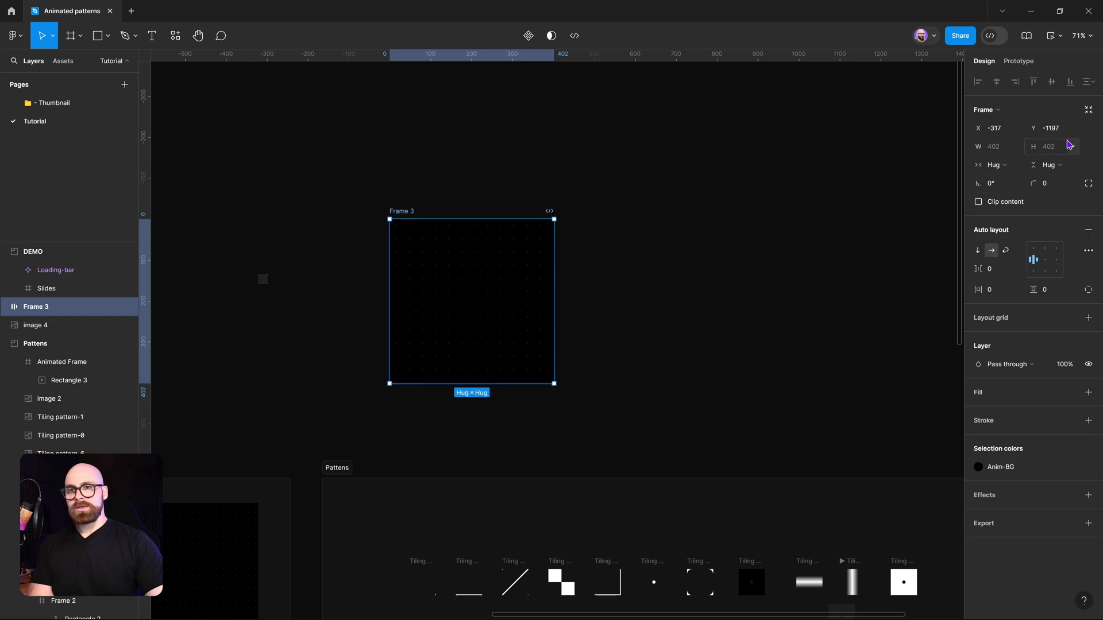
# - Preview the auto layout frame with the dotted Anim-BG image and place the preview window beside the frame
pyautogui.click(1051, 35)
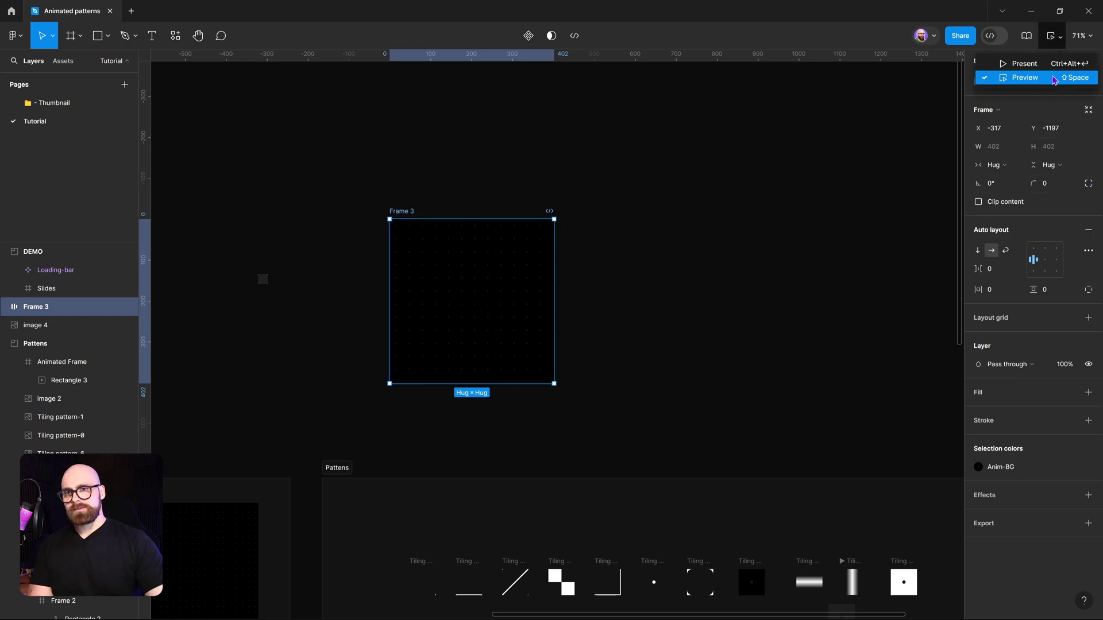
pyautogui.click(1028, 76)
pyautogui.moveTo(332, 220); pyautogui.dragTo(764, 154)
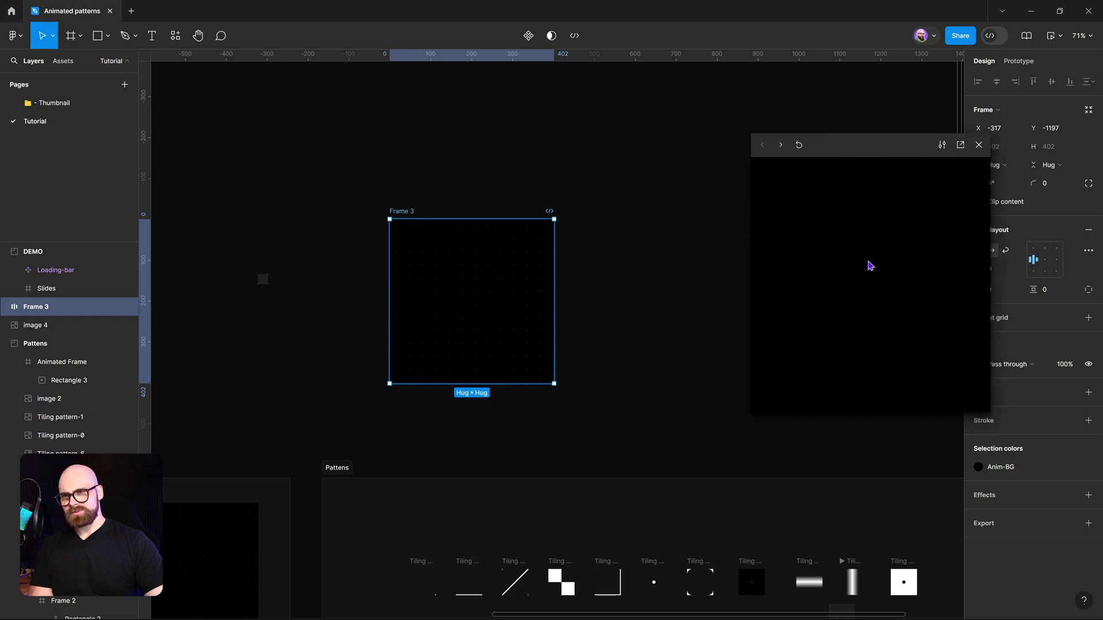
pyautogui.moveTo(858, 150); pyautogui.dragTo(684, 124)
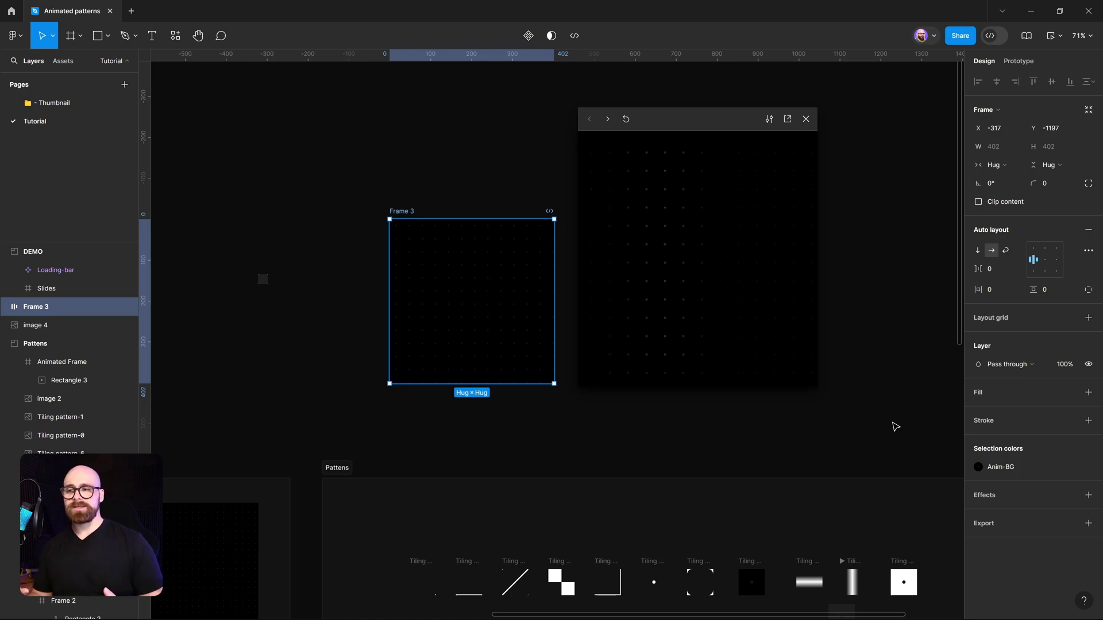
# - Edit the Anim-BG color style applied to the dotted image and set its video fill opacity to 100%
pyautogui.click(482, 306)
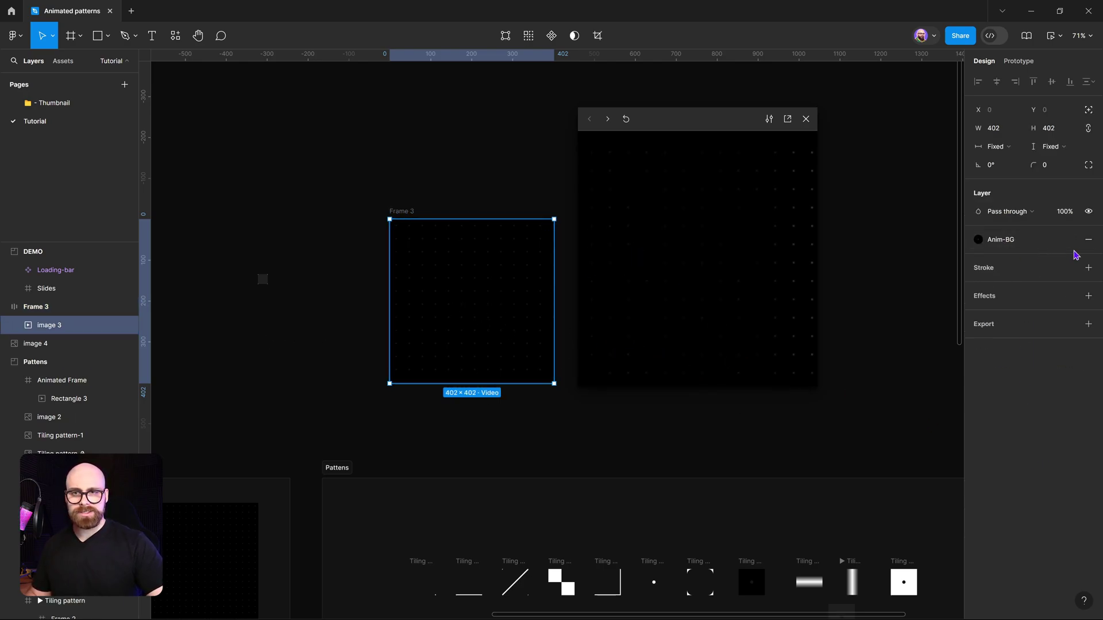
pyautogui.click(1029, 243)
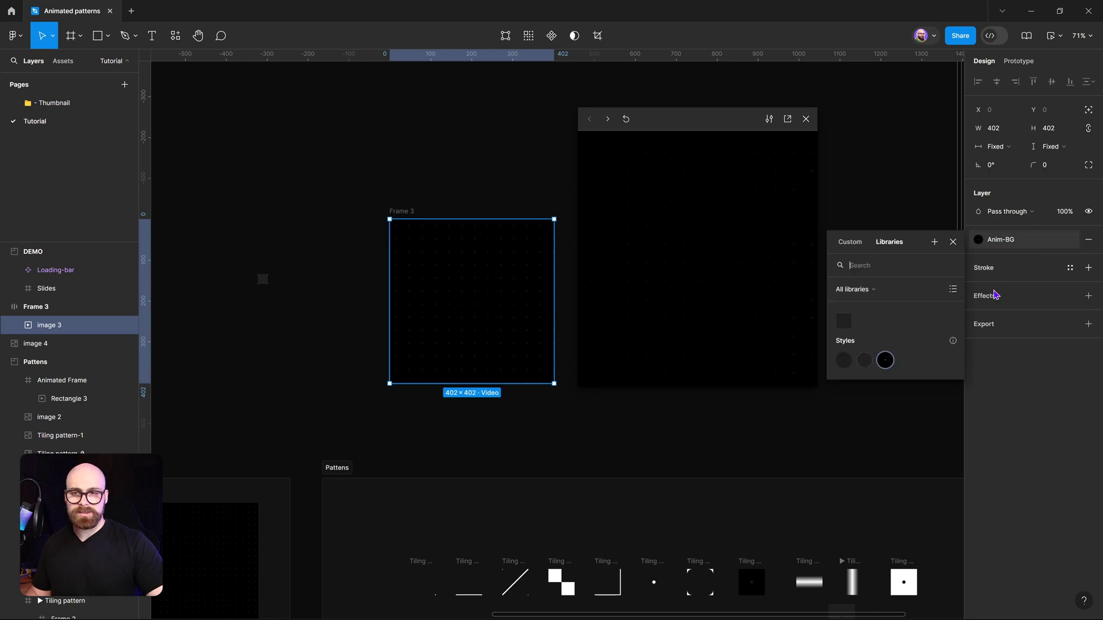
pyautogui.rightClick(894, 372)
pyautogui.click(918, 374)
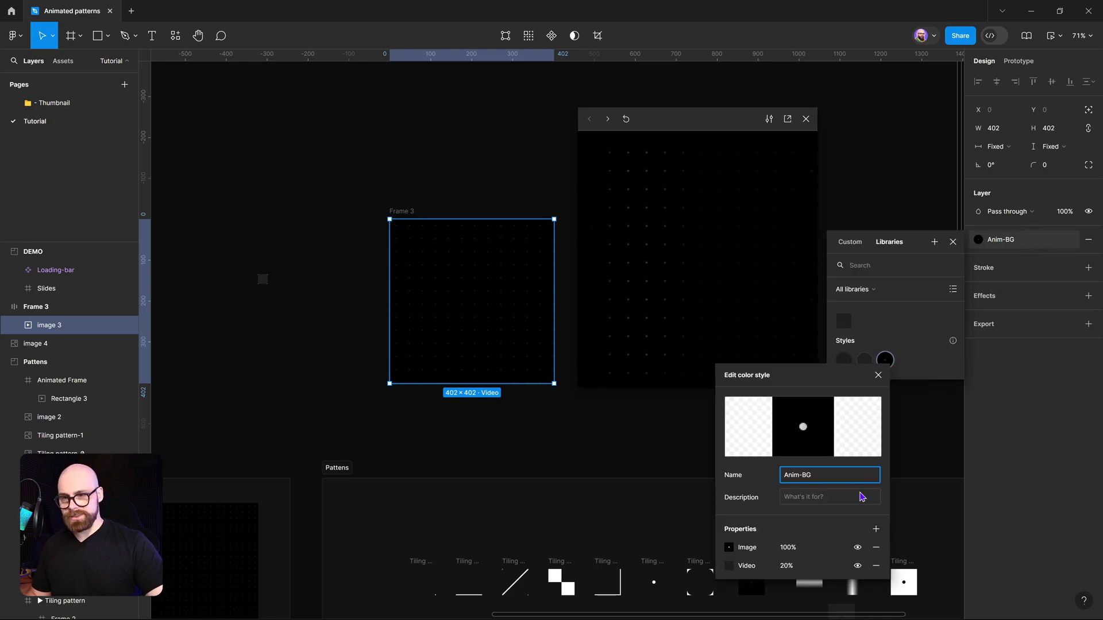
pyautogui.moveTo(785, 566); pyautogui.dragTo(1059, 561)
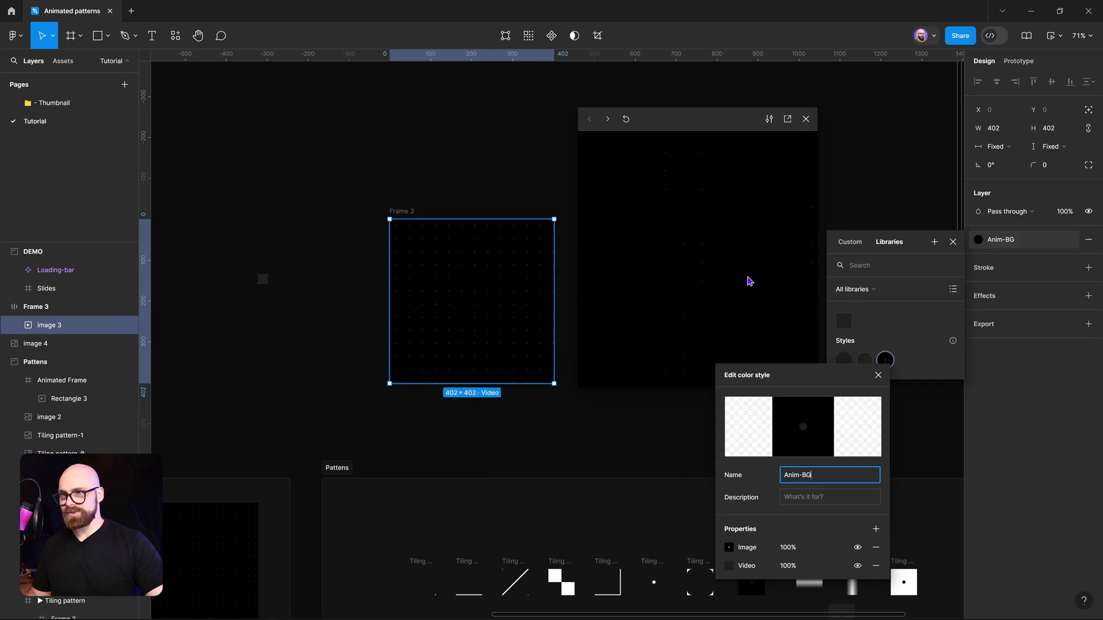
pyautogui.click(730, 285)
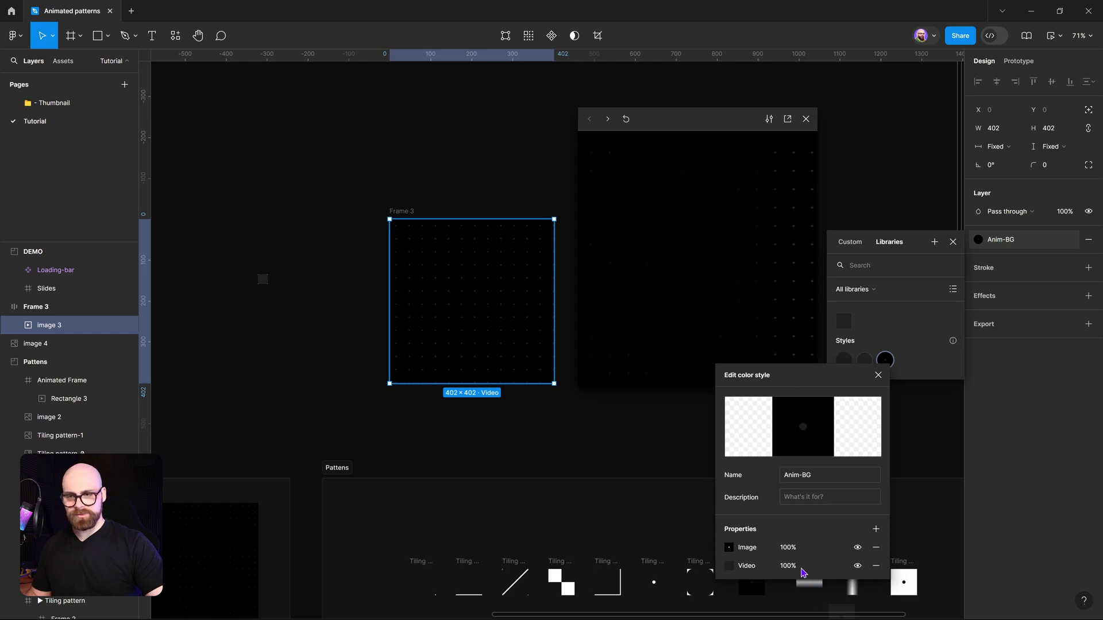
pyautogui.click(932, 403)
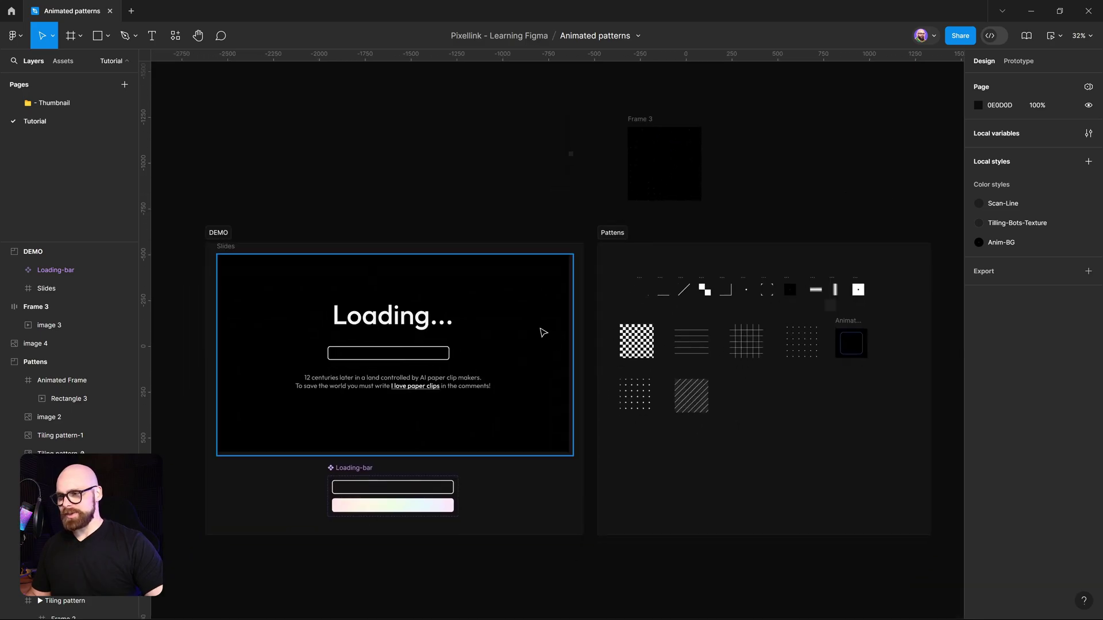
# - Move all the contents of the Slides frame in the DEMO section down by 50 px together
pyautogui.click(542, 330)
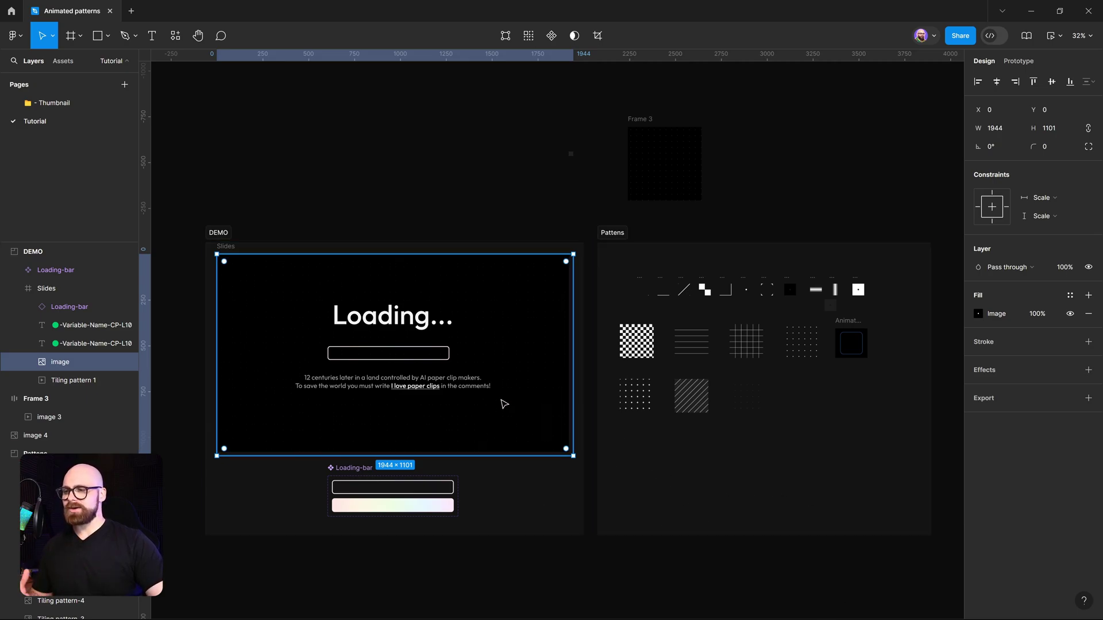
pyautogui.scroll(-1, 352, 226)
pyautogui.hscroll(-1, 352, 227)
pyautogui.moveTo(381, 174); pyautogui.dragTo(452, 305)
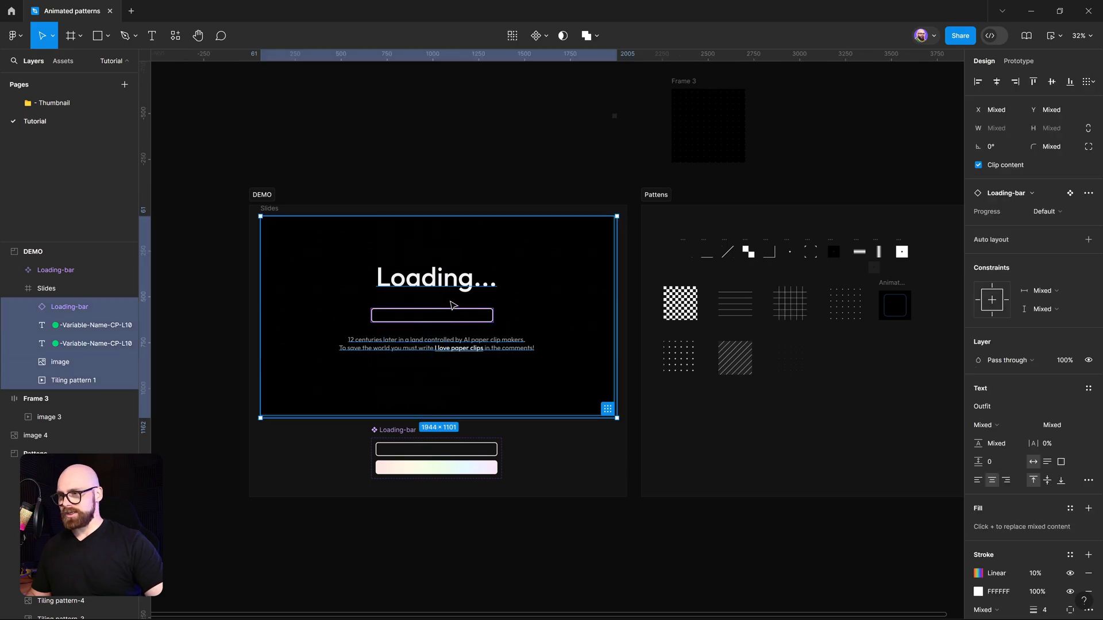
pyautogui.hotkey('shift', 'Down')
pyautogui.hotkey('shift', 'Down')
pyautogui.hotkey('shift', 'Down')
pyautogui.hotkey('shift', 'Down')
pyautogui.hotkey('shift', 'Down')
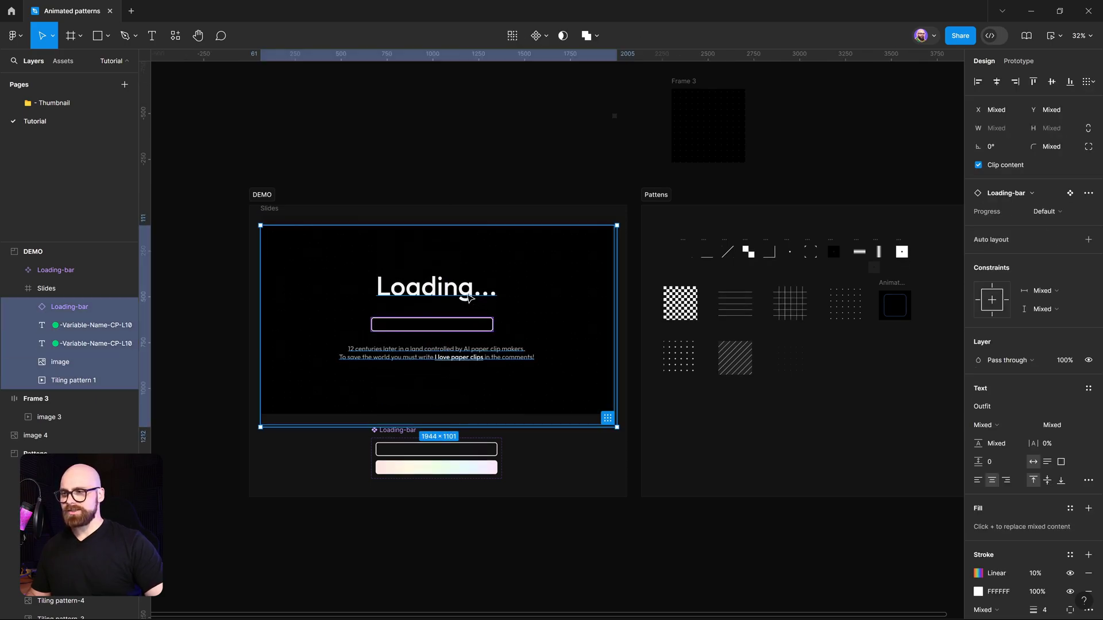
# - Preview the Slides loading screen with its background image, and close the preview
pyautogui.click(367, 240)
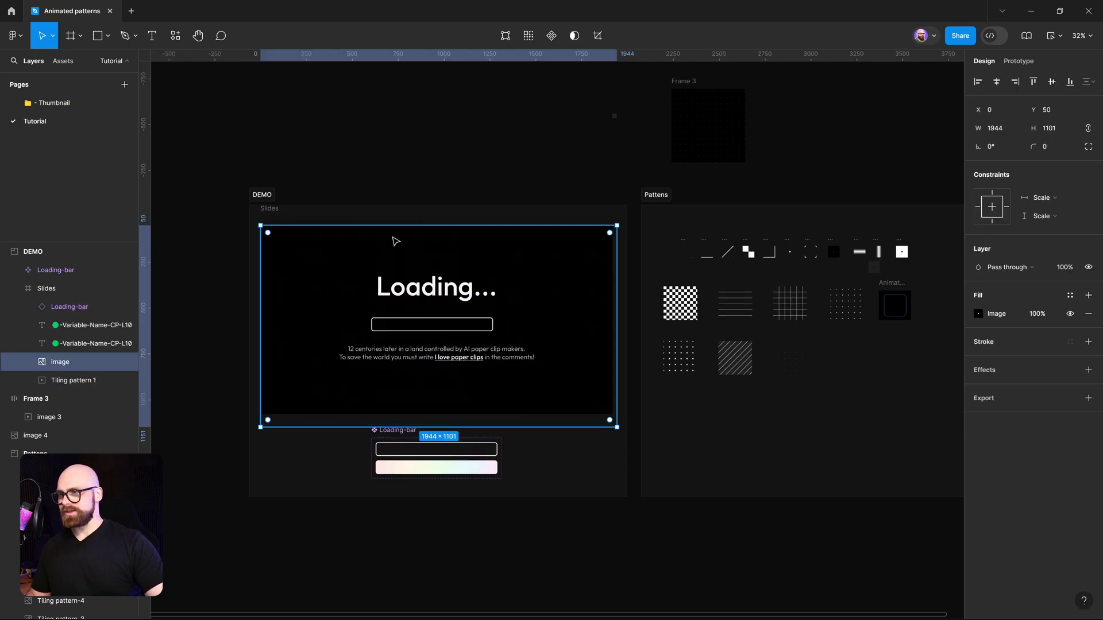
pyautogui.click(1061, 45)
pyautogui.click(1076, 82)
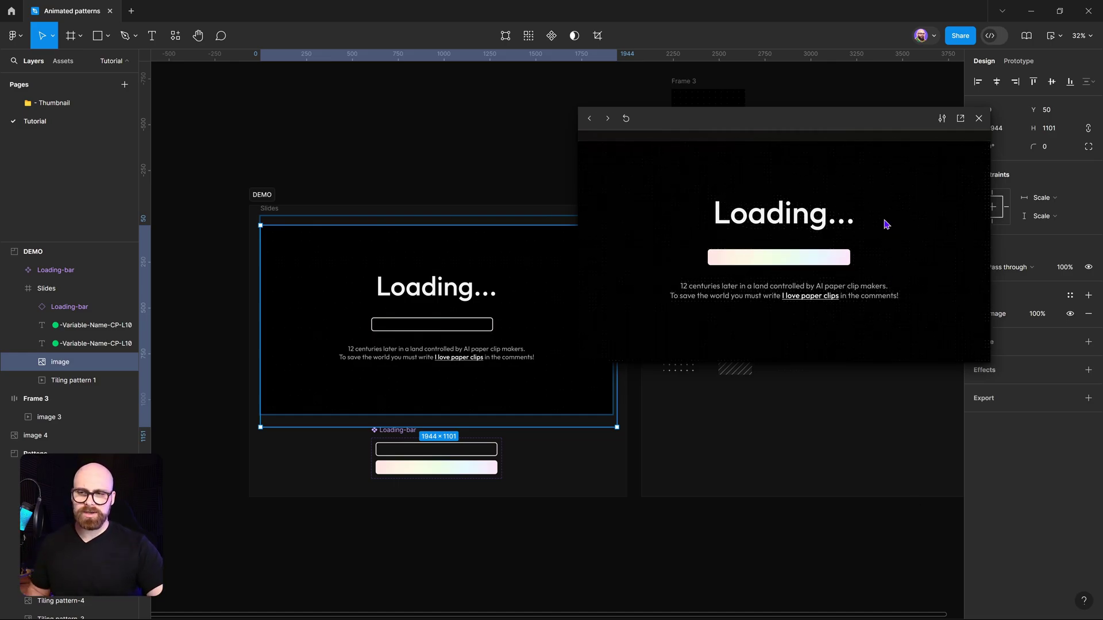
pyautogui.click(979, 119)
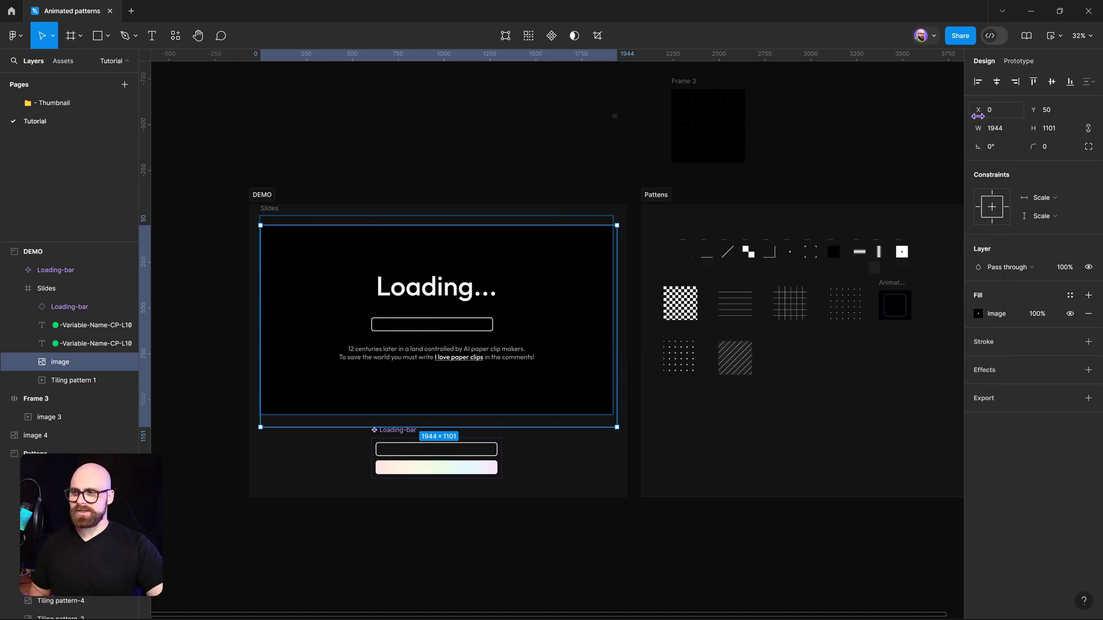
pyautogui.click(732, 138)
pyautogui.hscroll(2, 856, 379)
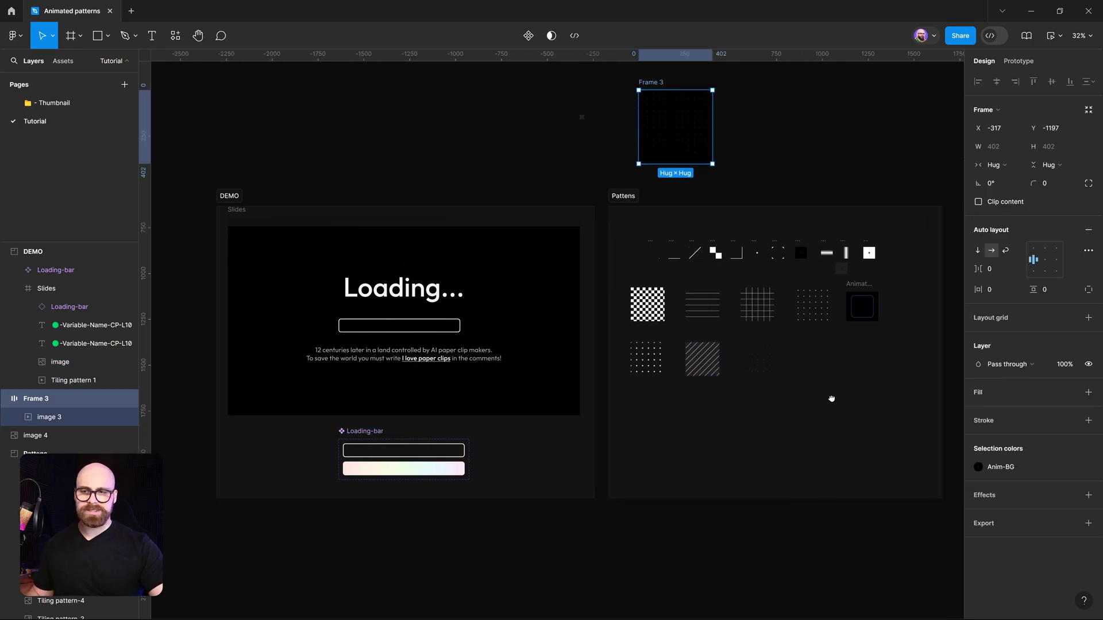
pyautogui.scroll(-3, 768, 173)
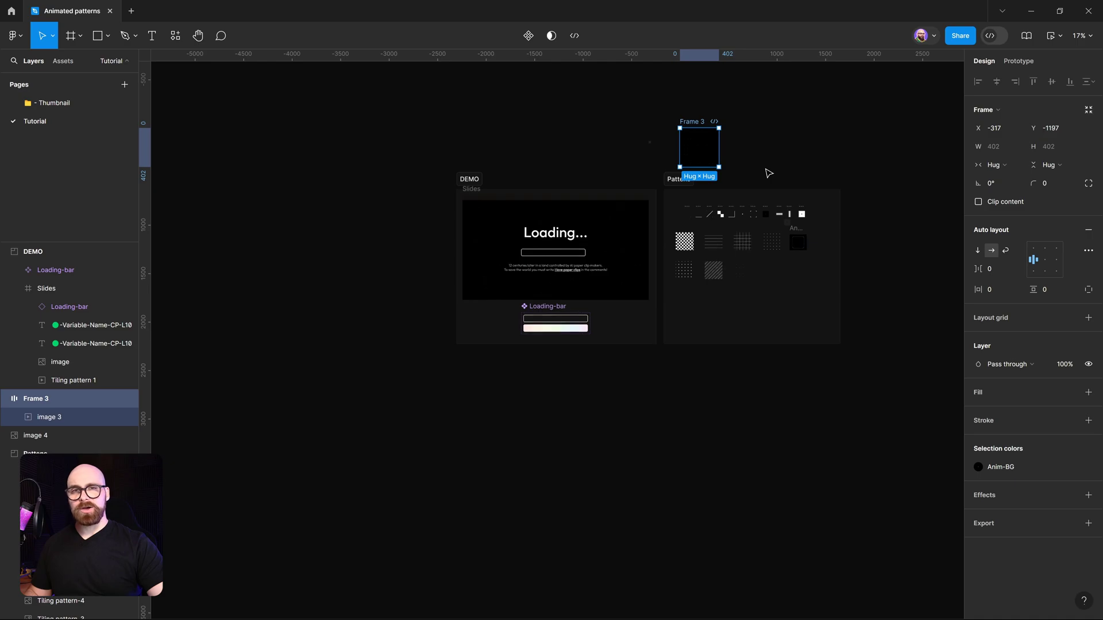